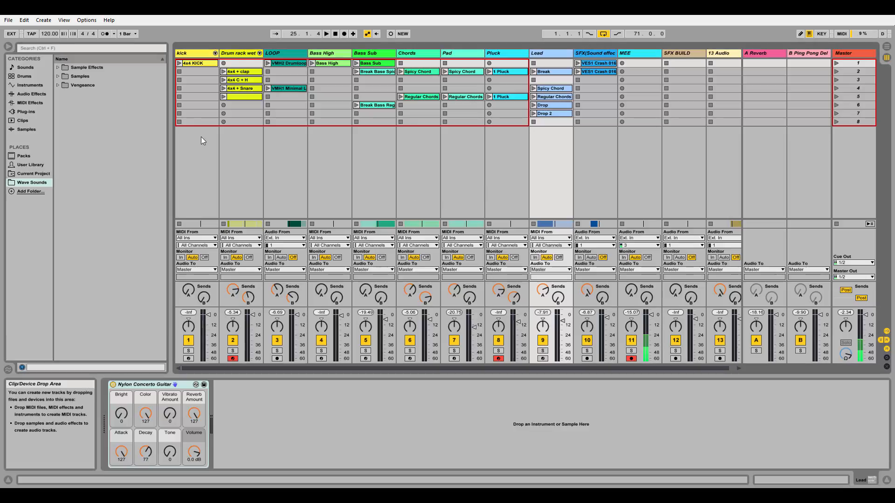
# Step: Insert a new MIDI track directly after the kick track
pyautogui.click(206, 153)
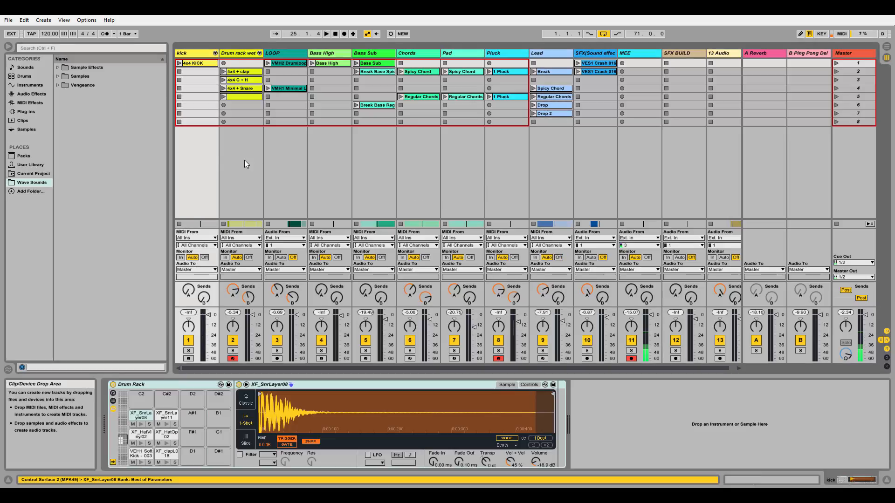
pyautogui.rightClick(221, 144)
pyautogui.click(205, 144)
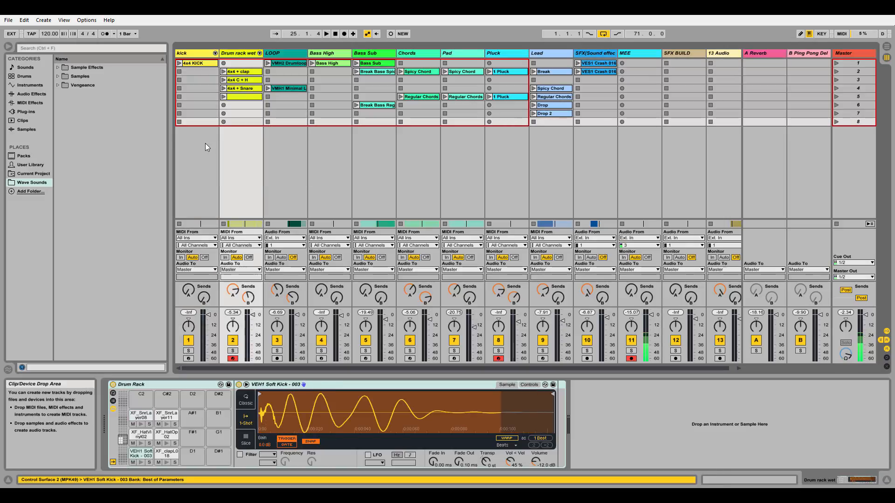
pyautogui.rightClick(205, 144)
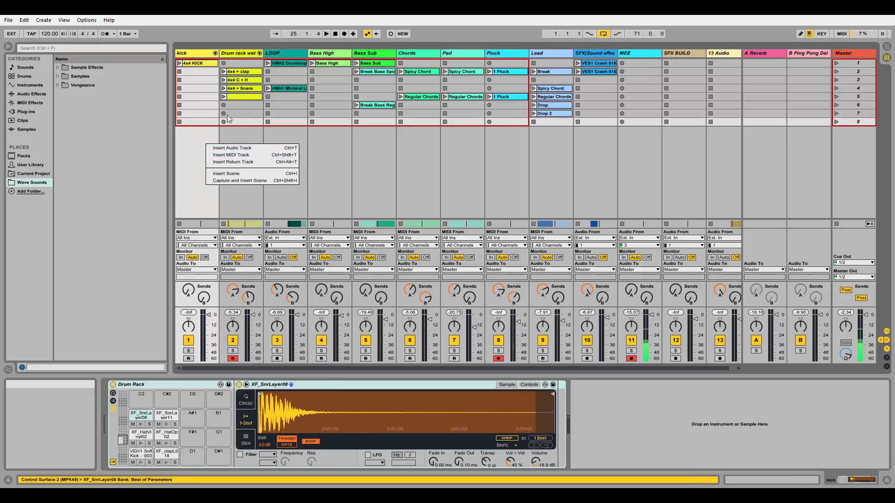
pyautogui.click(245, 155)
pyautogui.click(245, 53)
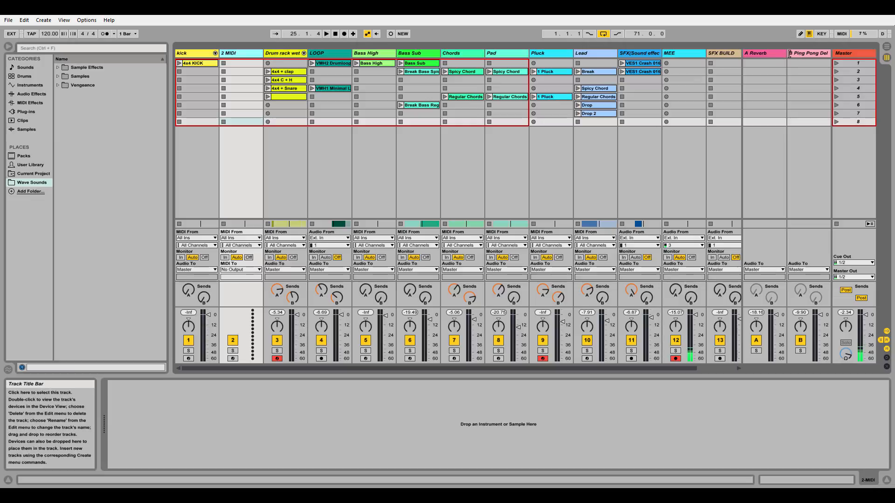
# Step: View the A Reverb return track's device, and delete the empty MIDI track after the kick track
pyautogui.click(772, 52)
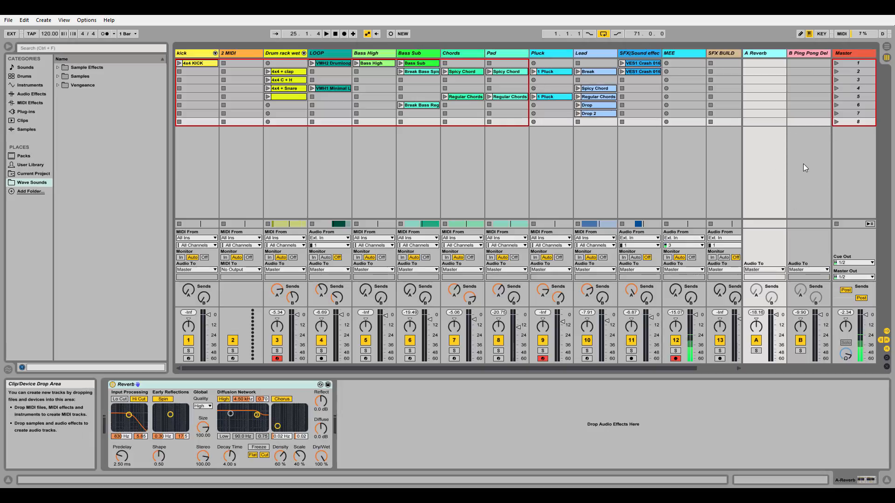
pyautogui.click(244, 54)
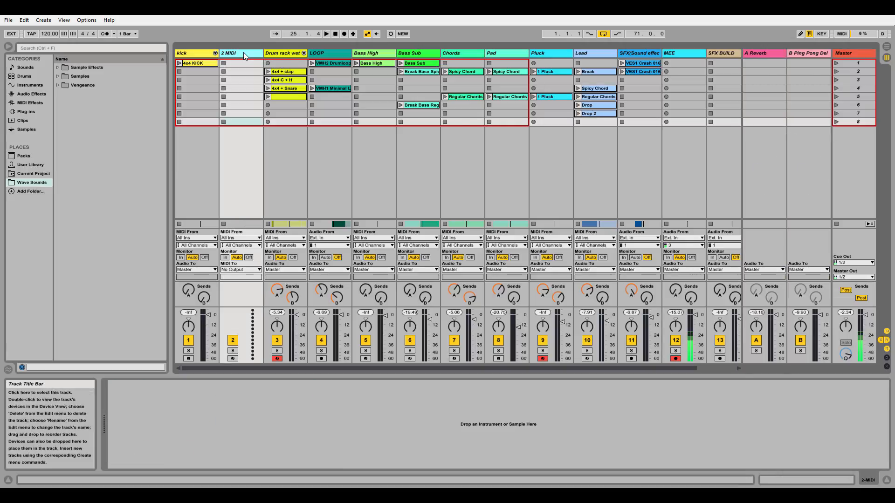
pyautogui.press('Delete')
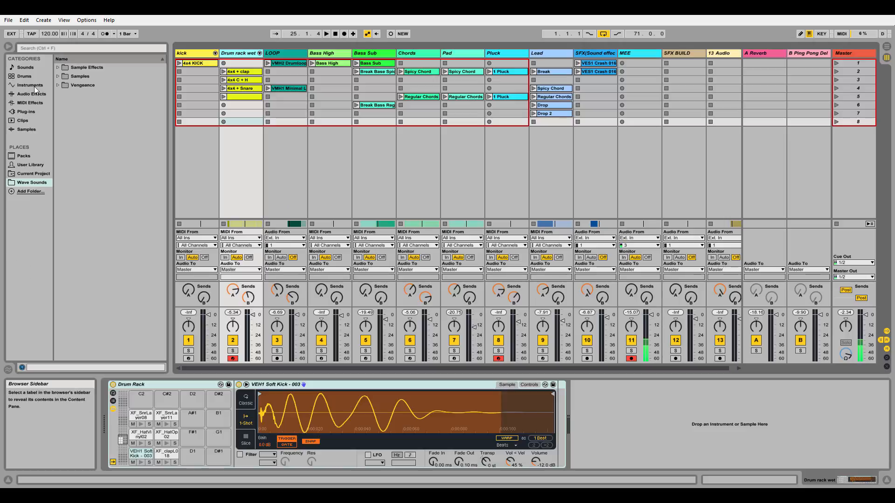
# Step: Browse the plug-ins, MIDI effects, instruments and drums libraries, and expand the Vengeance folder in Wave Sounds
pyautogui.click(41, 112)
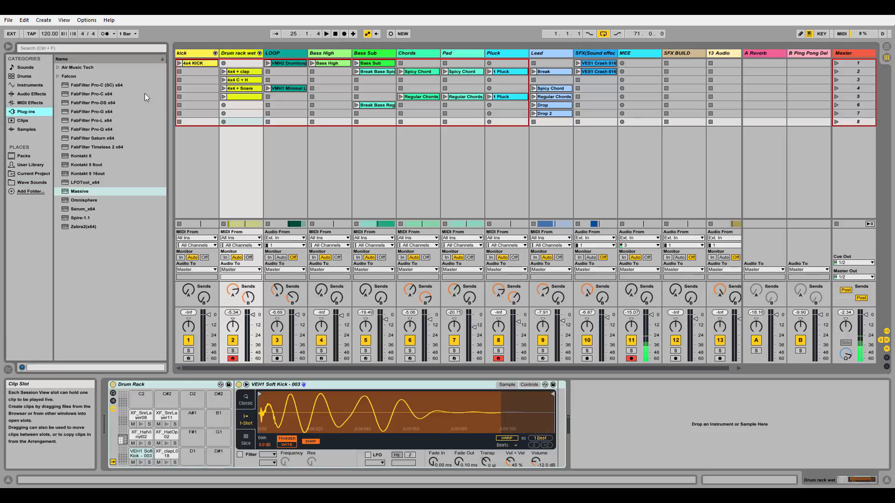
pyautogui.click(30, 102)
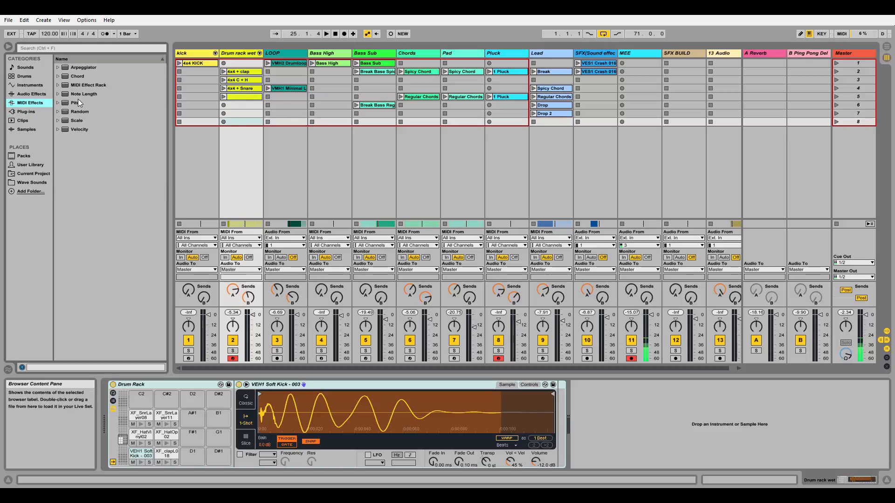
pyautogui.click(41, 85)
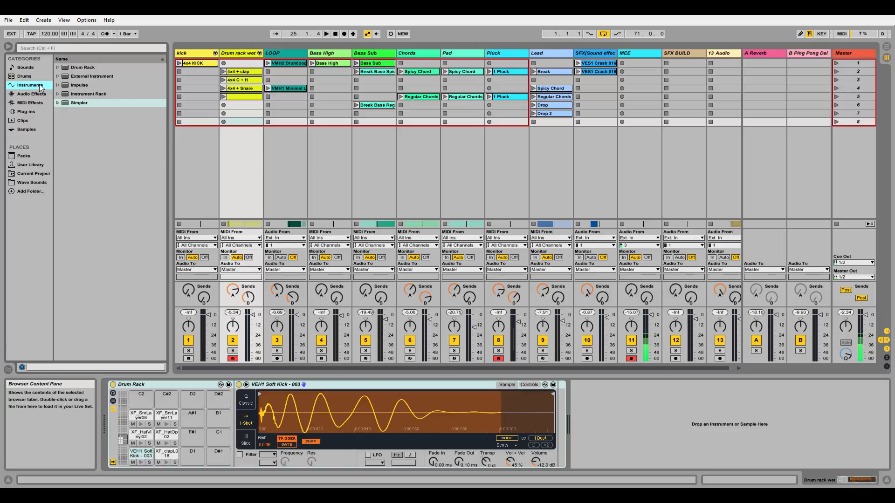
pyautogui.click(24, 76)
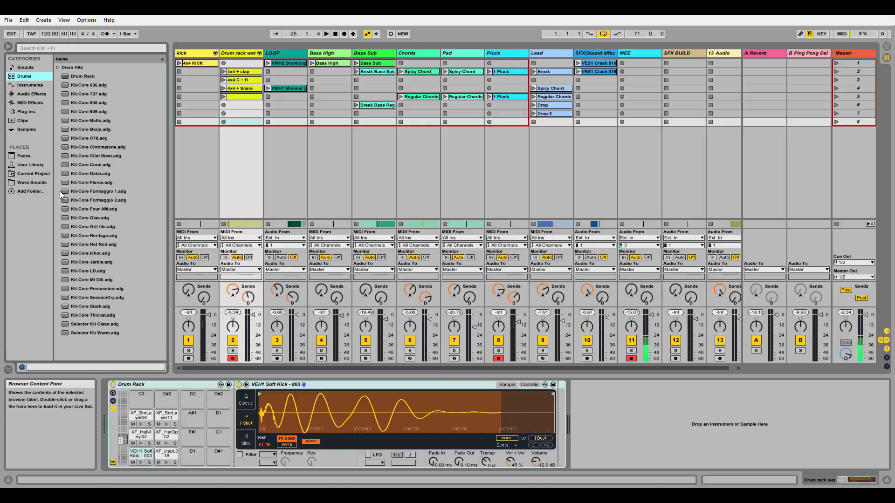
pyautogui.click(39, 182)
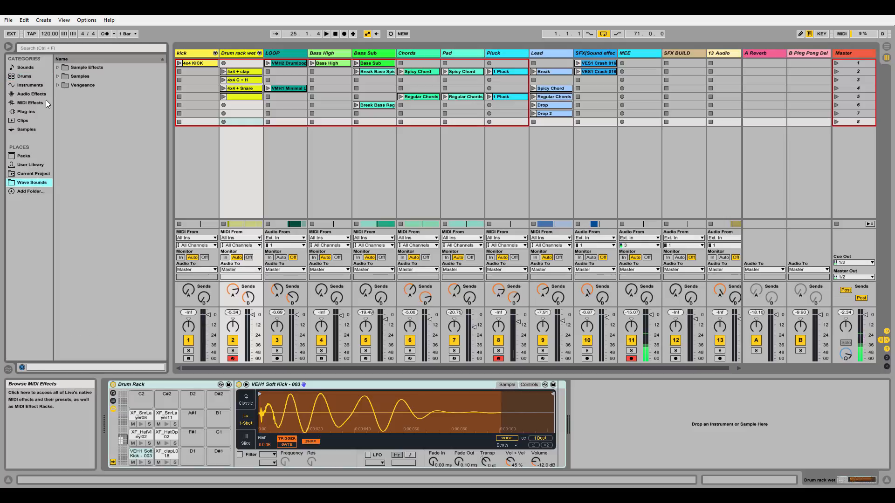
pyautogui.click(58, 85)
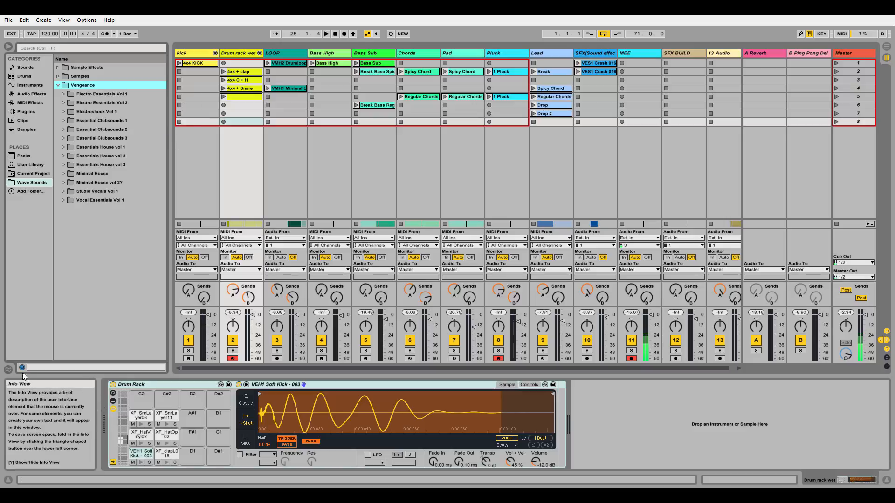
# Step: Hide the Info View and look through the devices on the kick, Drum rack wet, LOOP, Bass High and Bass Sub tracks
pyautogui.click(8, 480)
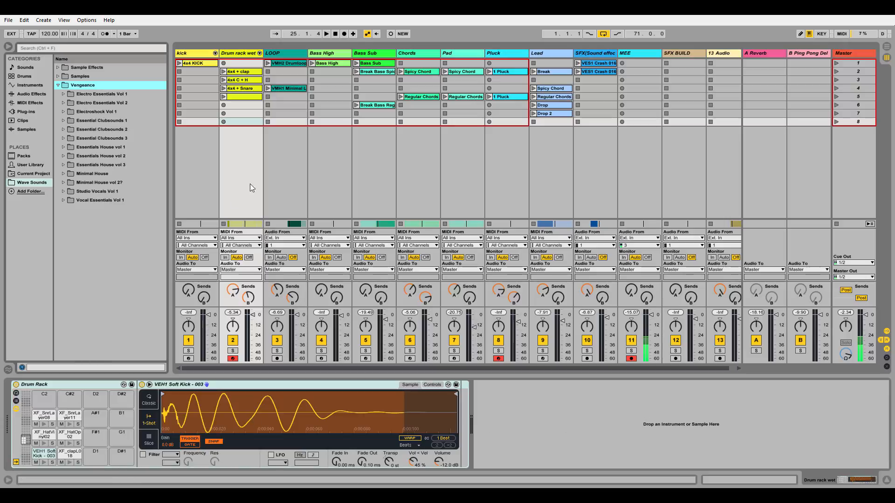
pyautogui.click(194, 144)
pyautogui.click(238, 148)
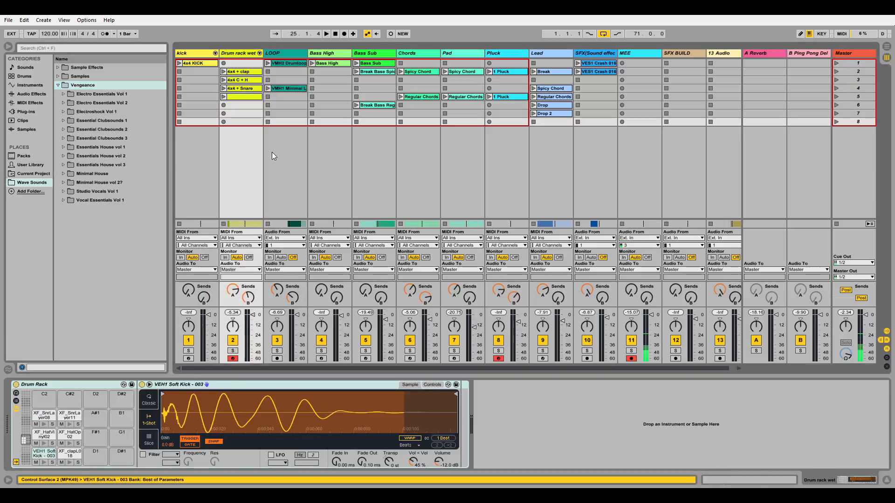
pyautogui.click(272, 152)
pyautogui.click(329, 159)
pyautogui.click(251, 162)
pyautogui.click(213, 169)
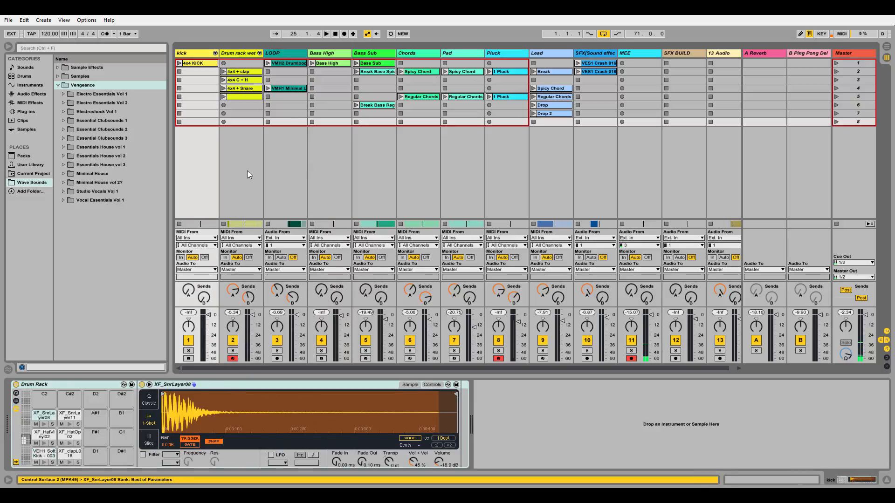
pyautogui.click(247, 170)
pyautogui.click(292, 166)
pyautogui.click(336, 163)
pyautogui.click(370, 164)
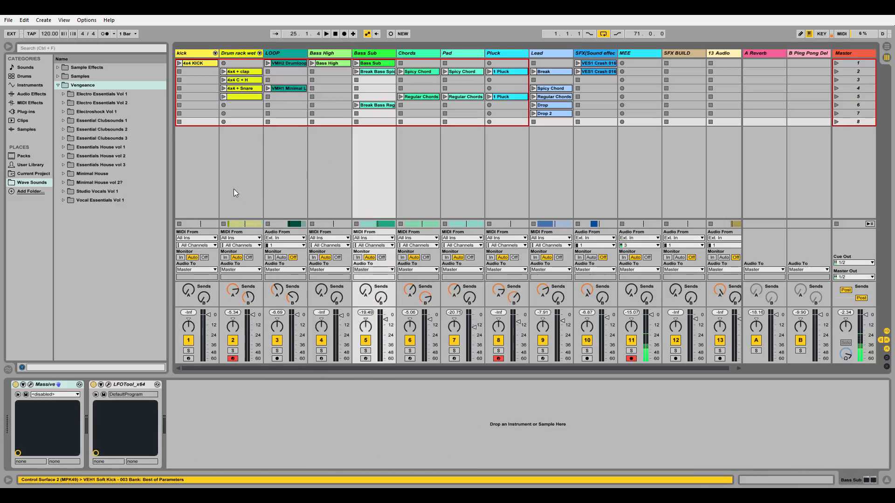
pyautogui.click(252, 186)
pyautogui.click(337, 158)
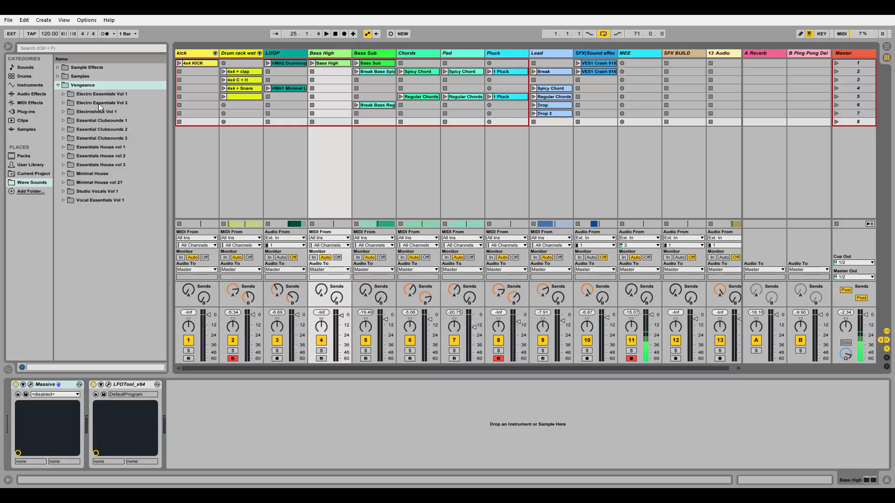
# Step: Insert a MIDI track after Bass High and load the C Minor preset of the Scale MIDI effect onto it
pyautogui.click(35, 111)
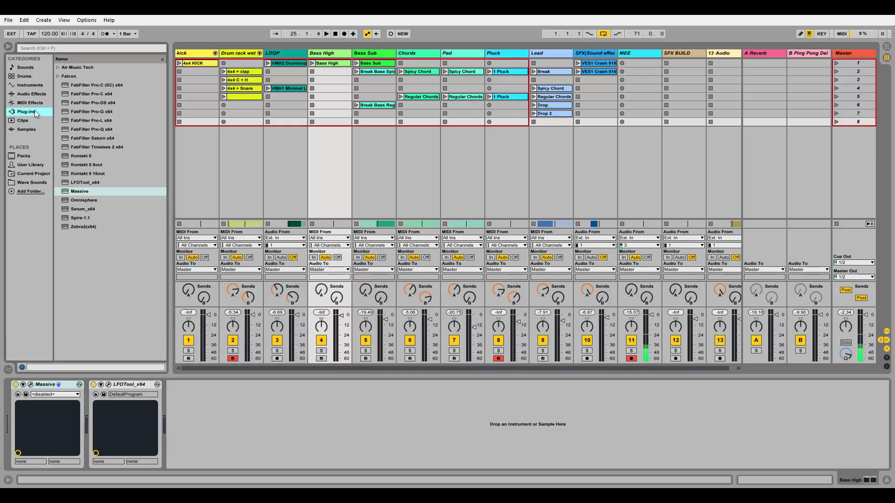
pyautogui.hotkey('ctrl', 'shift', 't')
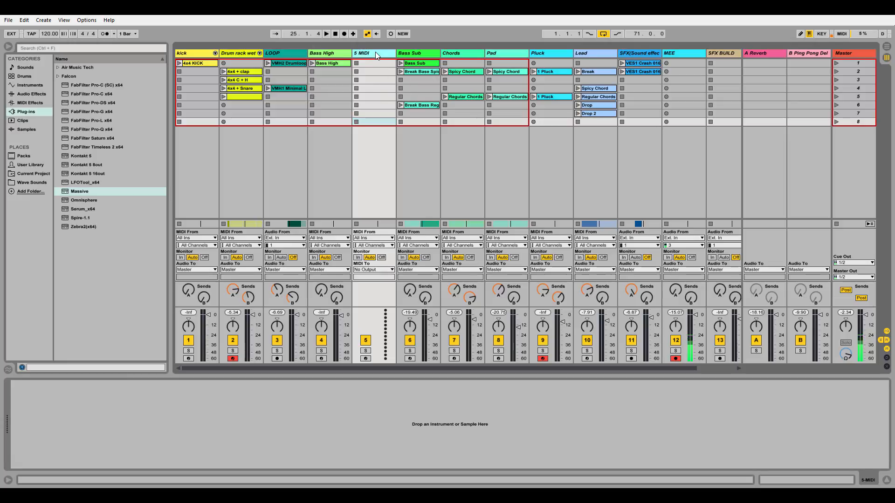
pyautogui.click(29, 101)
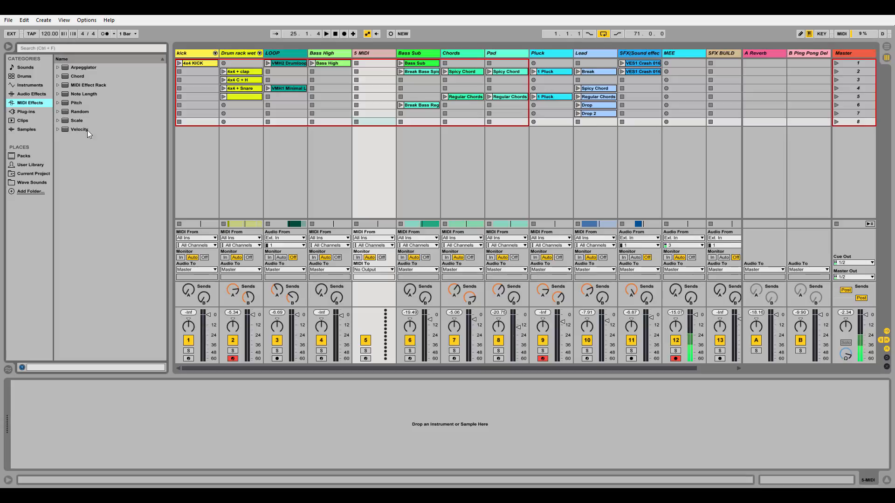
pyautogui.click(60, 121)
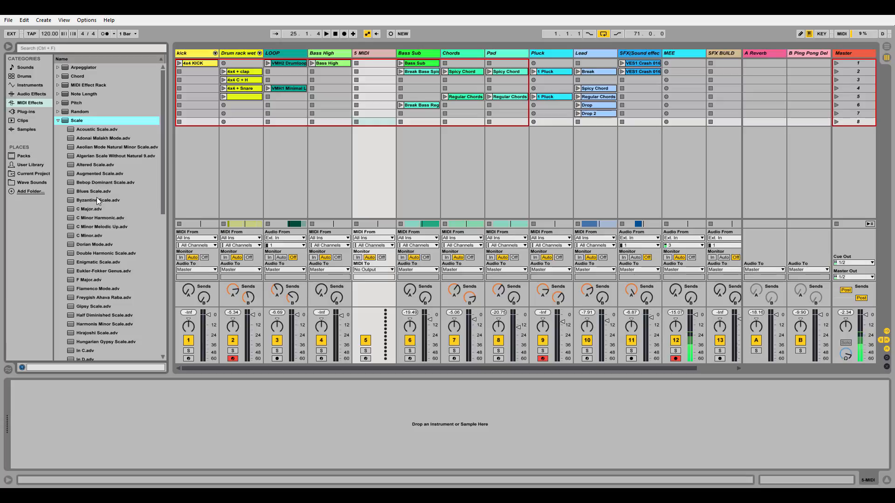
pyautogui.click(84, 237)
pyautogui.moveTo(246, 198); pyautogui.dragTo(374, 160)
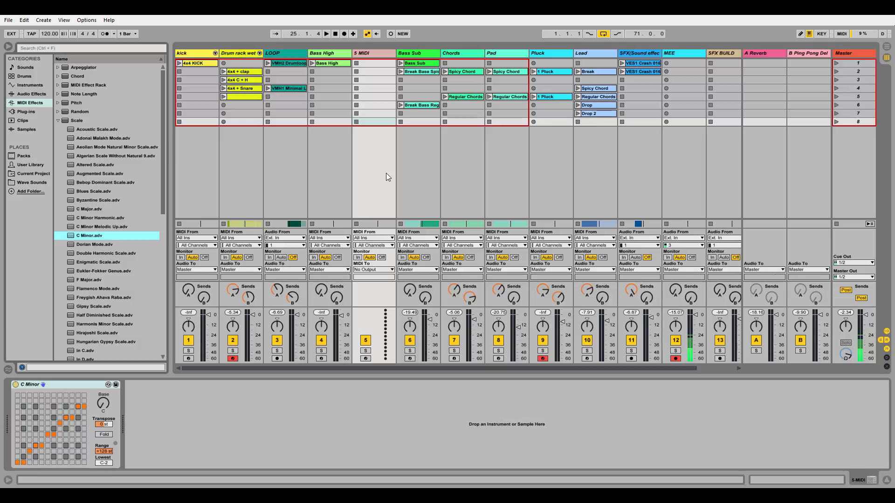
# Step: Inspect the C Minor device's Base control, and delete the MIDI track that holds the device
pyautogui.click(105, 407)
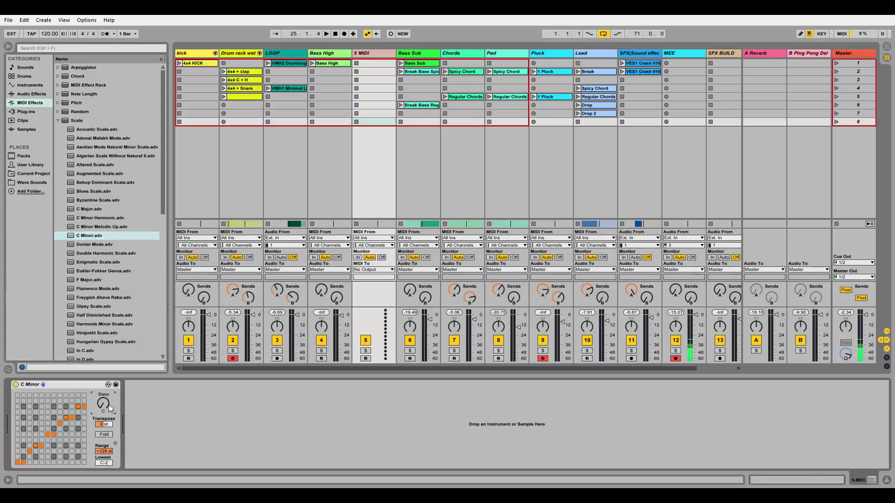
pyautogui.moveTo(108, 404)
pyautogui.mouseDown()
pyautogui.moveTo(108, 385)
pyautogui.moveTo(104, 409)
pyautogui.mouseUp()
pyautogui.click(378, 54)
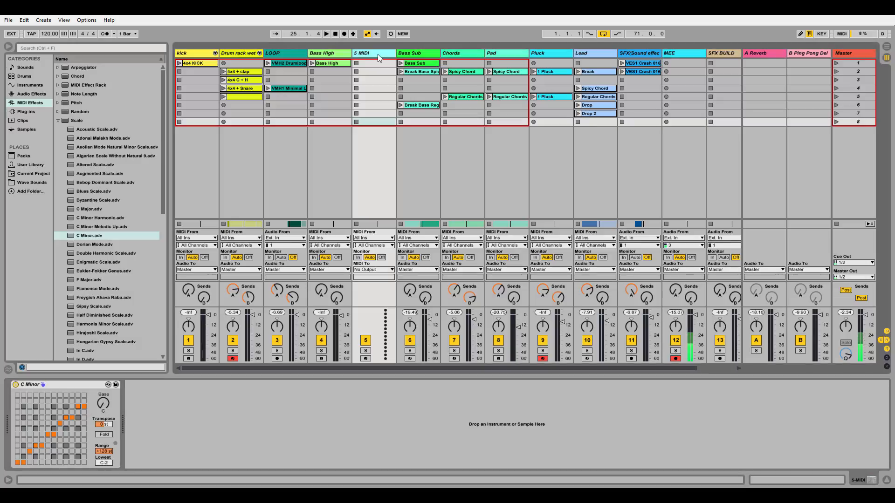
pyautogui.press('Delete')
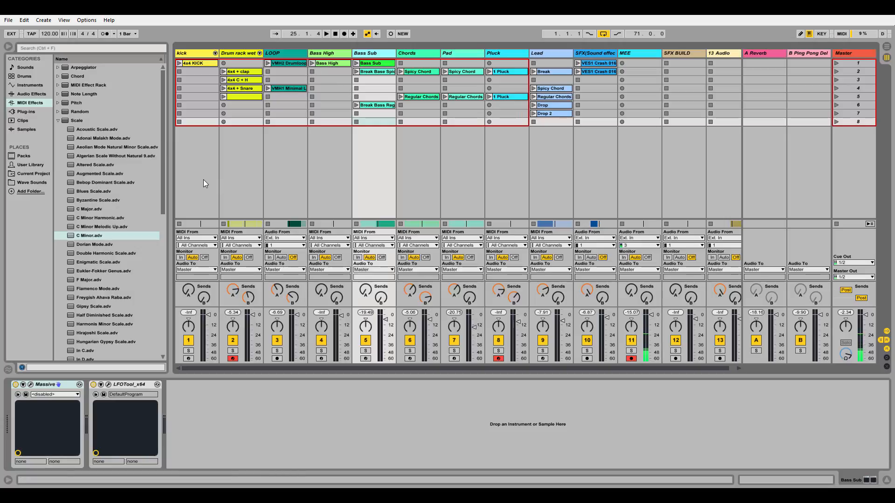
# Step: Group the kick and Drum rack wet tracks together
pyautogui.click(215, 139)
pyautogui.click(233, 147)
pyautogui.click(202, 154)
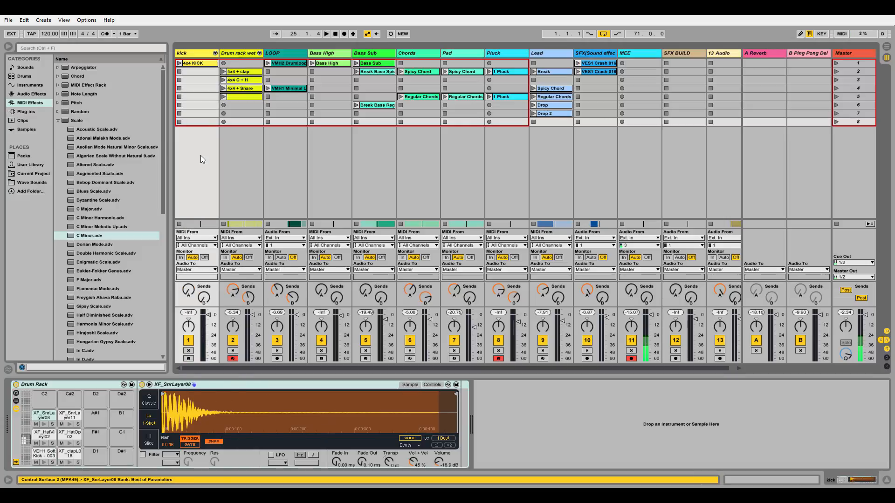
pyautogui.click(237, 157)
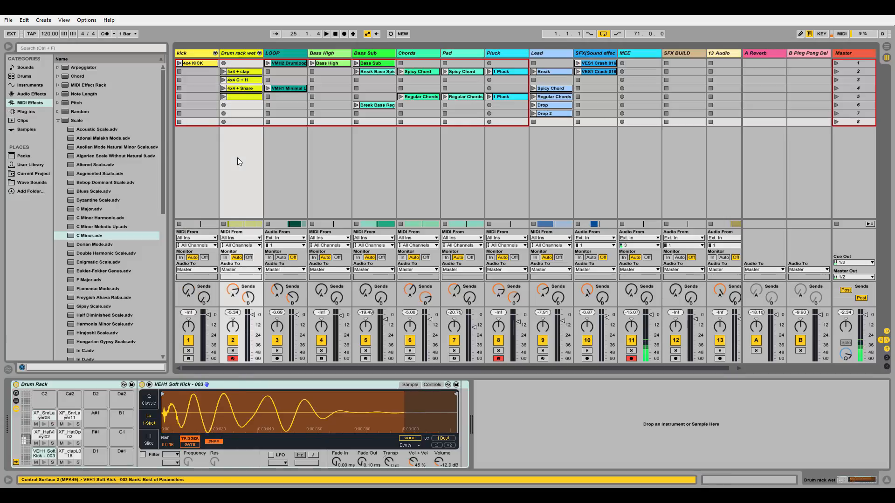
pyautogui.click(195, 158)
pyautogui.click(240, 55)
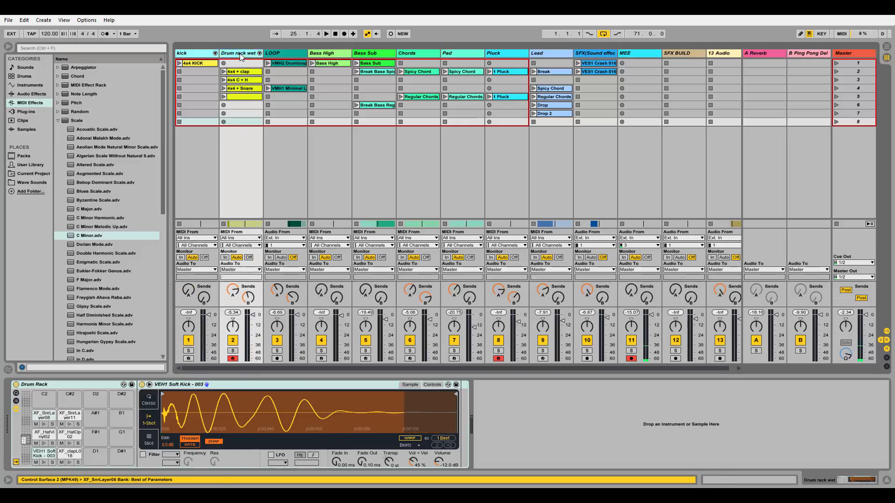
pyautogui.rightClick(240, 55)
pyautogui.click(285, 120)
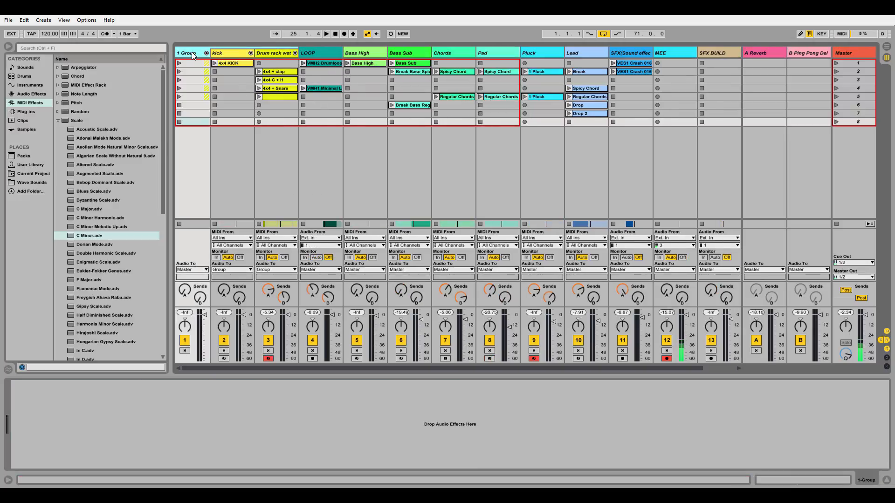
# Step: Rename the new group track as Drum set
pyautogui.hotkey('ctrl', 'r')
pyautogui.write('Drum set')
pyautogui.press('Return')
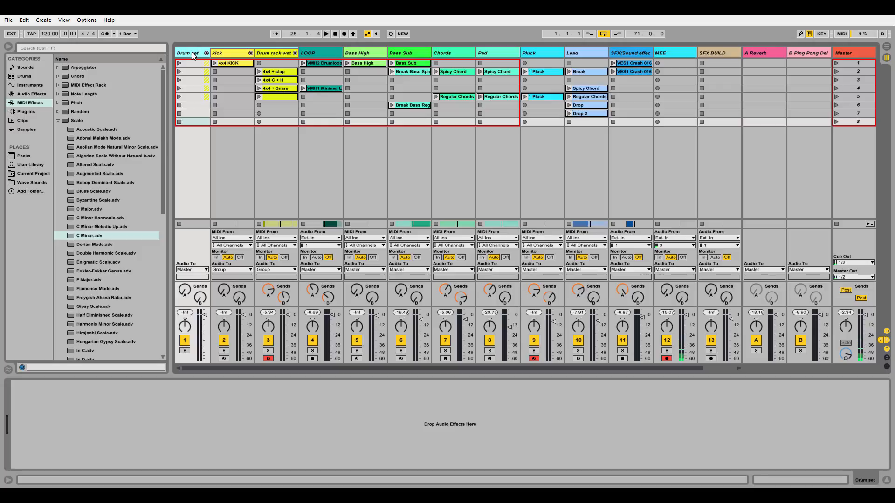
# Step: Open the notes of the 4x4 KICK clip on the kick track
pyautogui.click(225, 55)
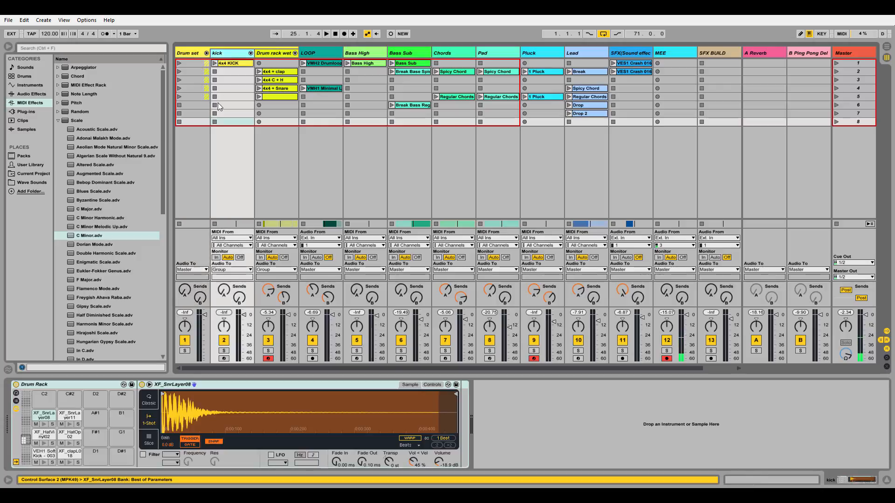
pyautogui.click(232, 64)
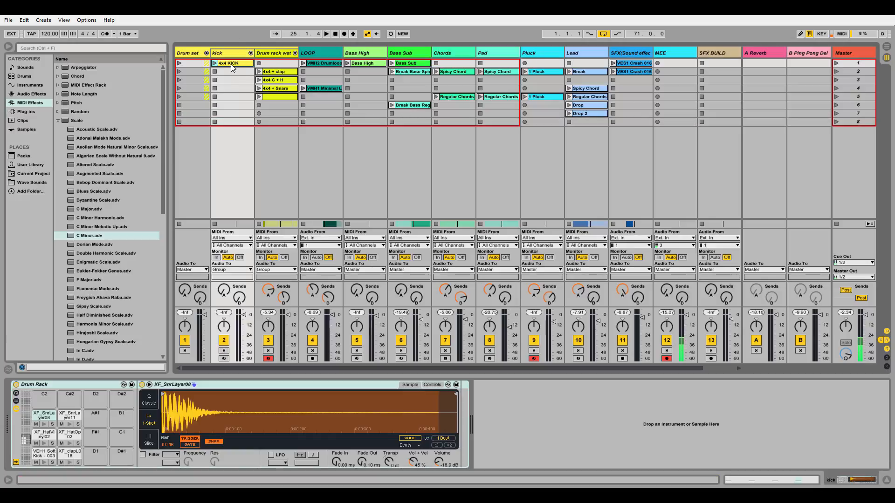
pyautogui.doubleClick(231, 64)
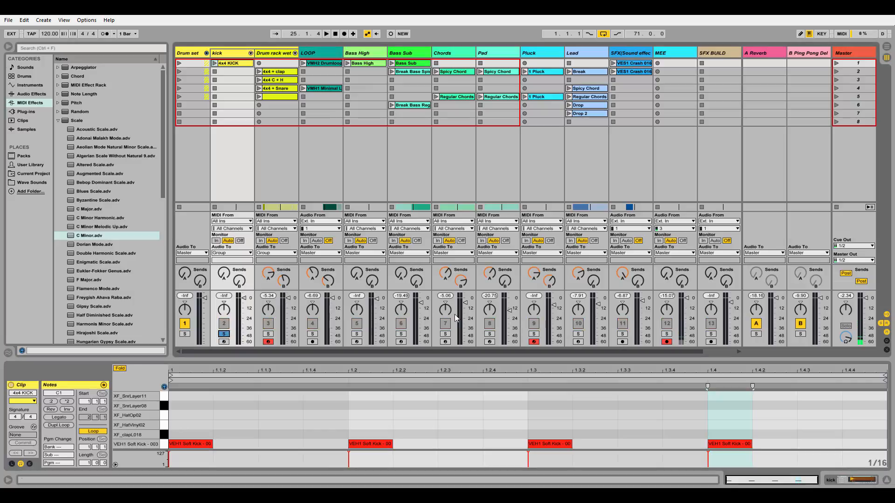
# Step: Play the 4x4 KICK clip with the kick track soloed, and stop playback
pyautogui.click(225, 335)
pyautogui.click(214, 62)
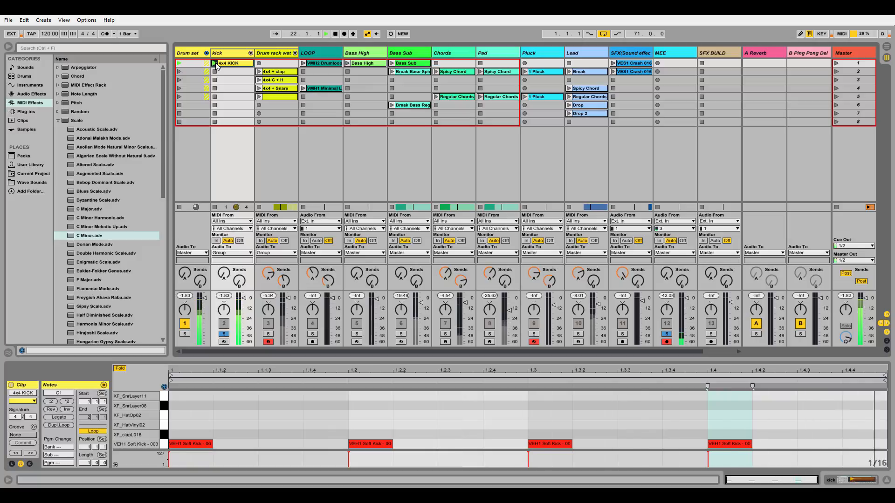
pyautogui.press('space')
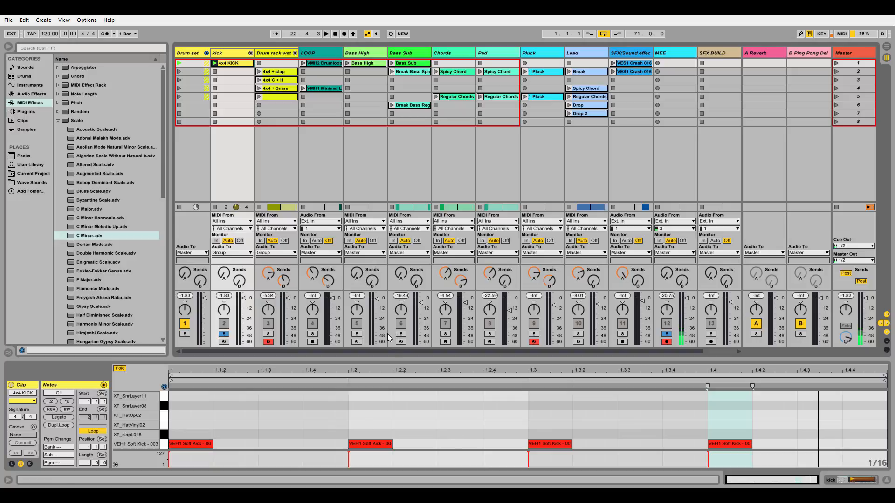
# Step: Turn off solo on the kick and MEE tracks
pyautogui.click(224, 335)
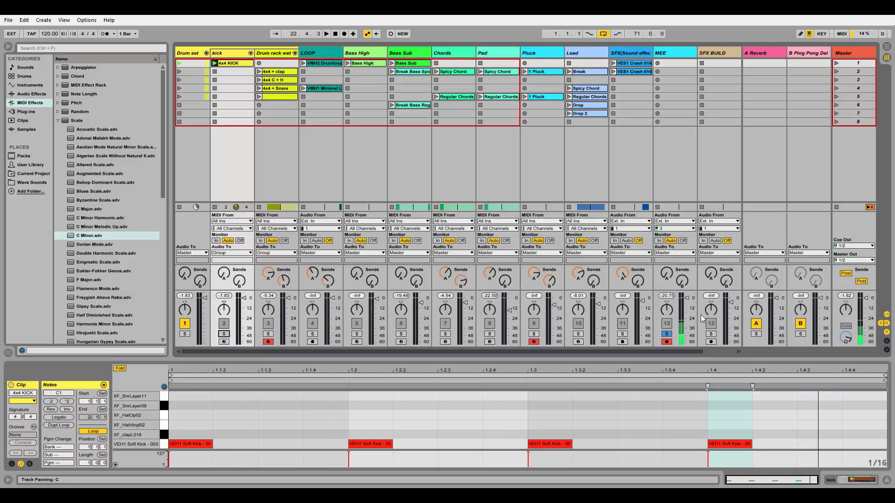
pyautogui.click(667, 334)
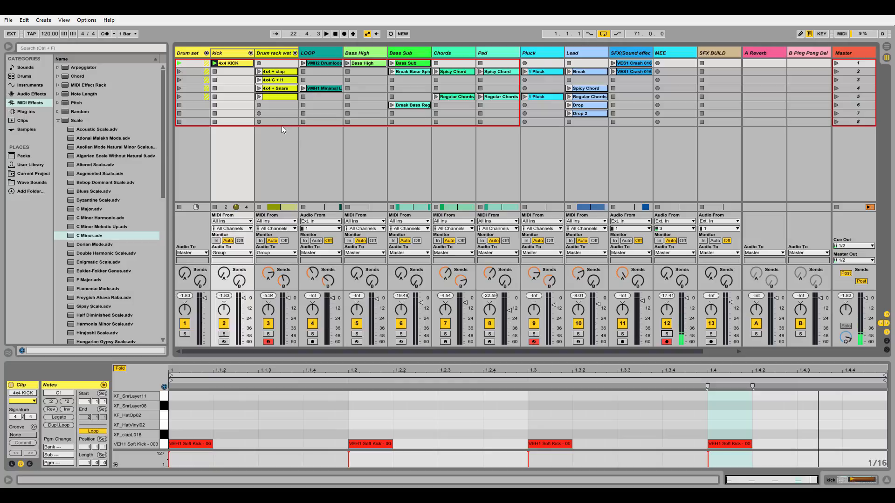
# Step: Inspect the hat and snare samples on the Drum Rack pads of the Drum rack wet track
pyautogui.click(286, 283)
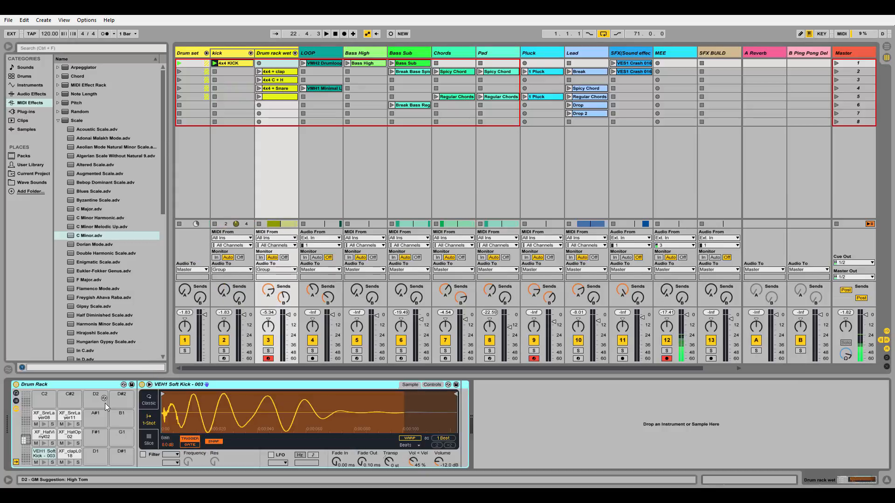
pyautogui.click(44, 436)
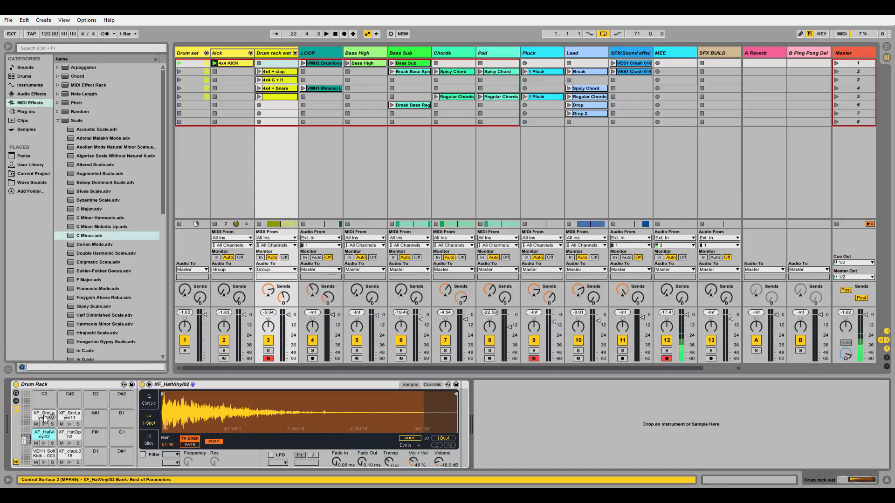
pyautogui.click(45, 418)
pyautogui.click(71, 419)
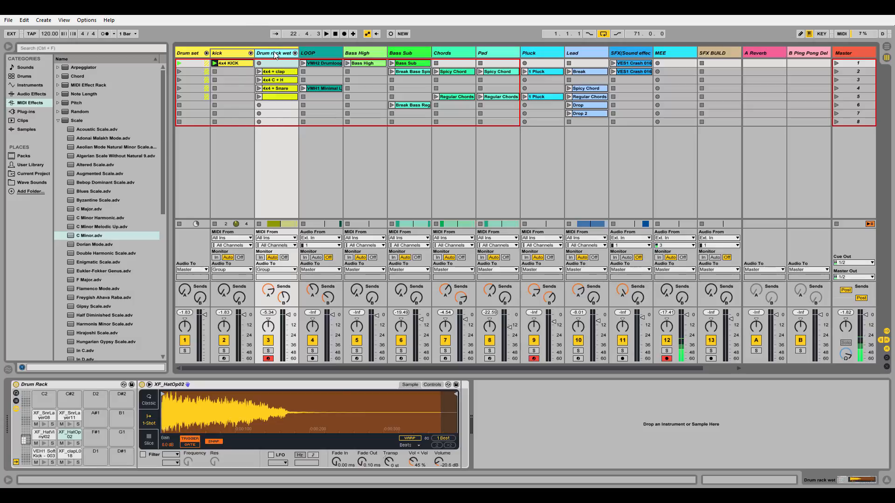
# Step: Solo the Drum rack wet track, play its 4x4 + clap clip and open the clip's notes
pyautogui.click(269, 351)
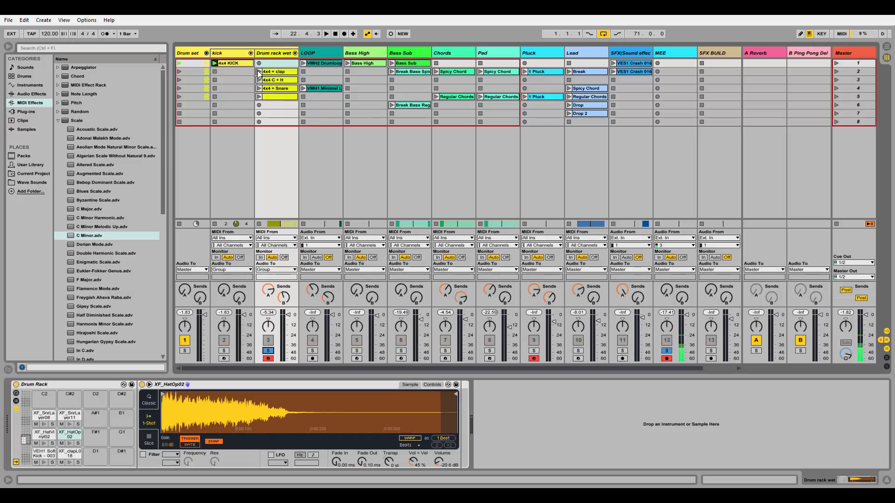
pyautogui.click(258, 72)
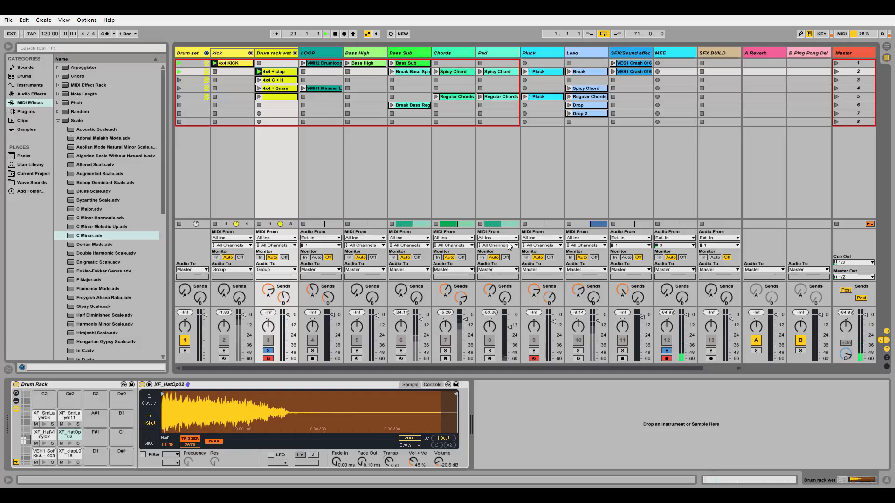
pyautogui.doubleClick(275, 76)
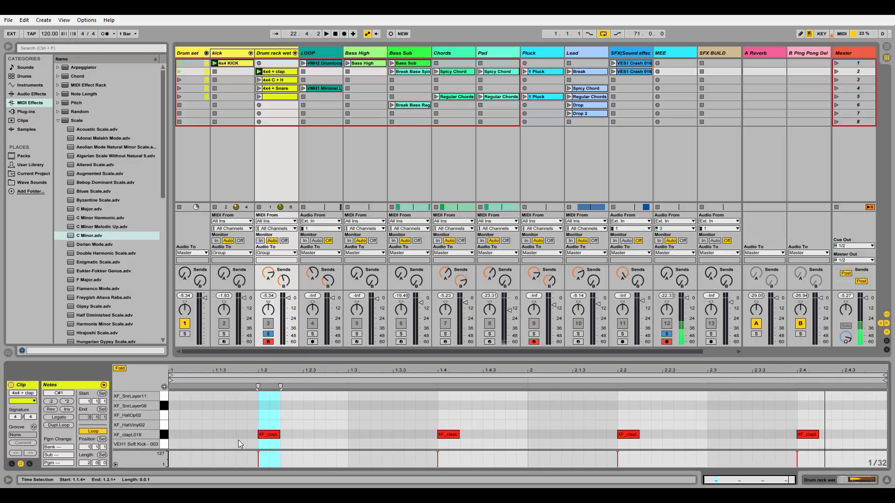
# Step: Play the 4x4 + clap clip together with the kick track soloed, and stop playback
pyautogui.press('space')
pyautogui.press('space')
pyautogui.click(228, 334)
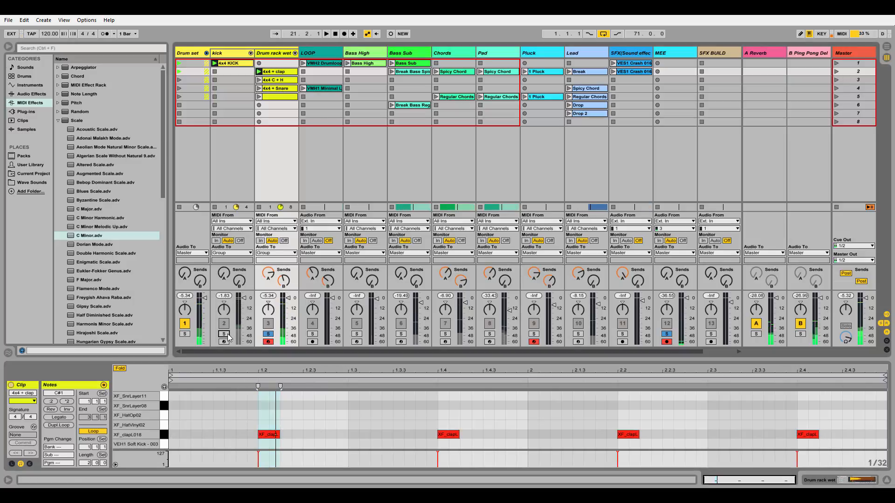
pyautogui.press('space')
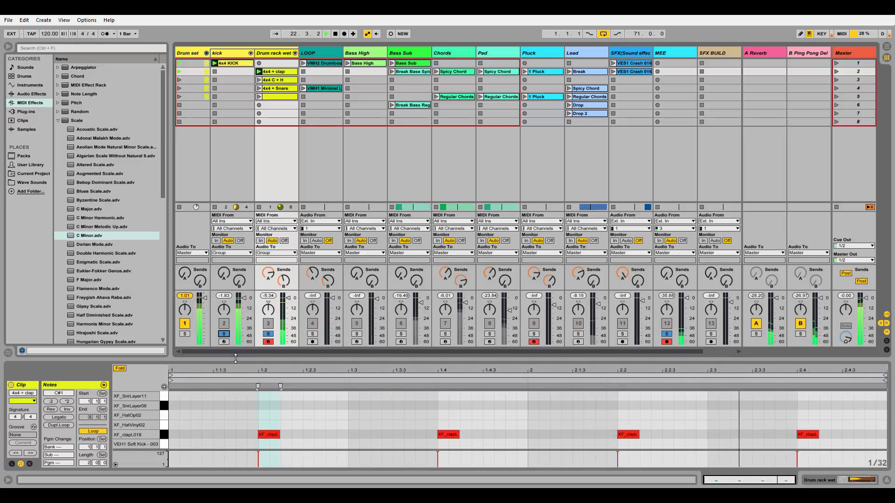
pyautogui.press('space')
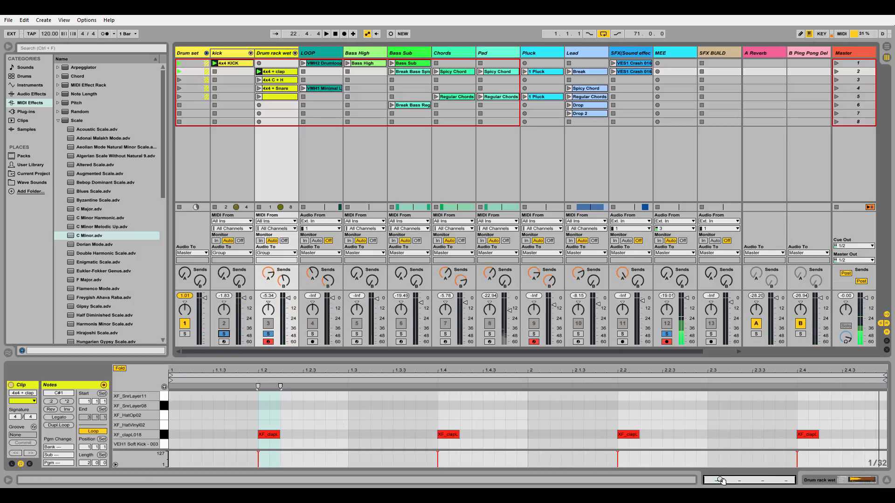
# Step: Examine the first clap note of the 4x4 + clap clip up close, and replay the beat from the start before stopping
pyautogui.moveTo(721, 480); pyautogui.dragTo(720, 498)
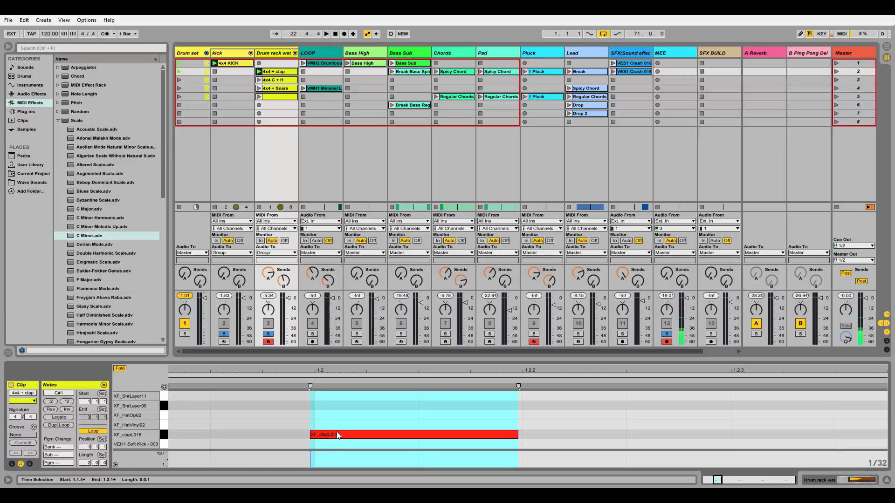
pyautogui.click(326, 33)
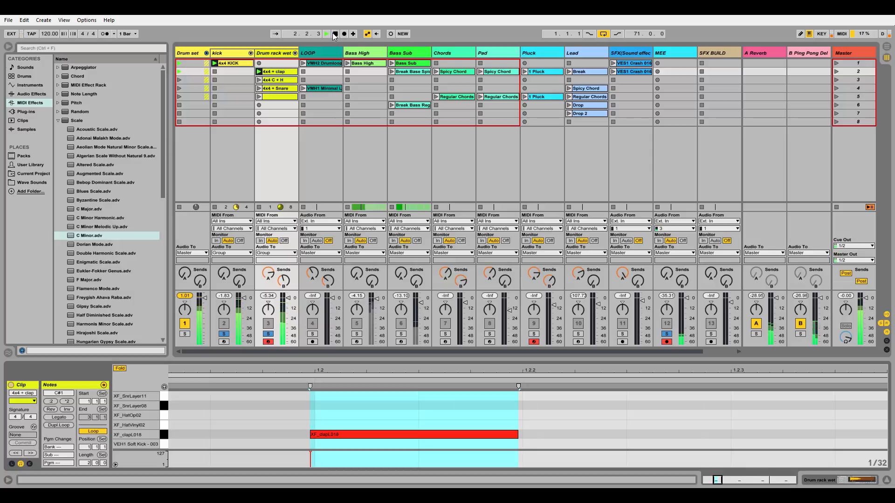
pyautogui.doubleClick(335, 34)
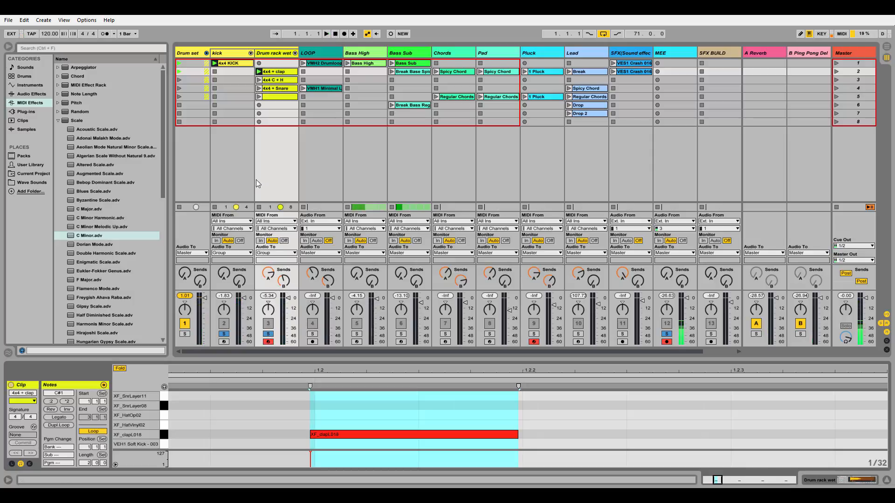
# Step: Play the 4x4 C + H clip on the Drum rack wet track and view its notes
pyautogui.click(258, 79)
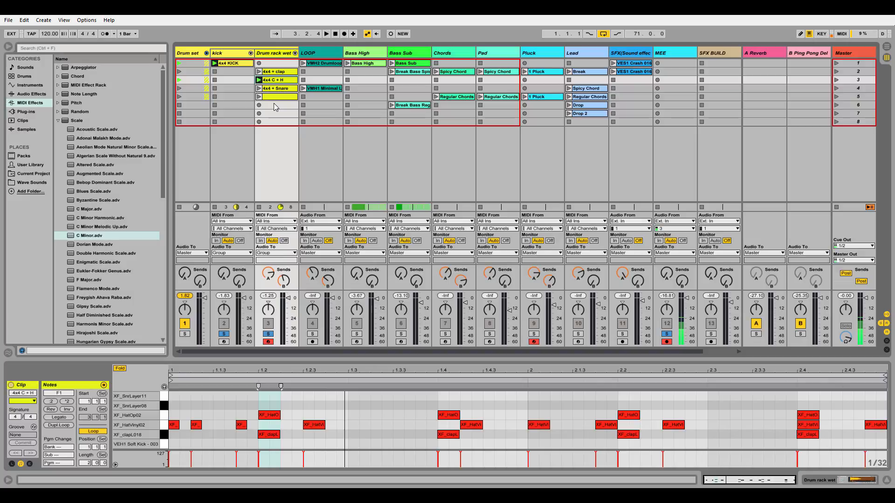
pyautogui.click(329, 54)
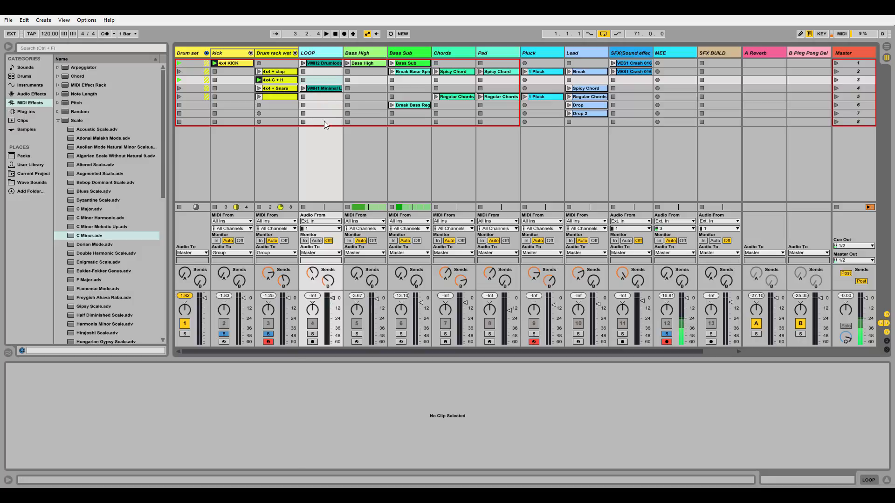
pyautogui.click(279, 55)
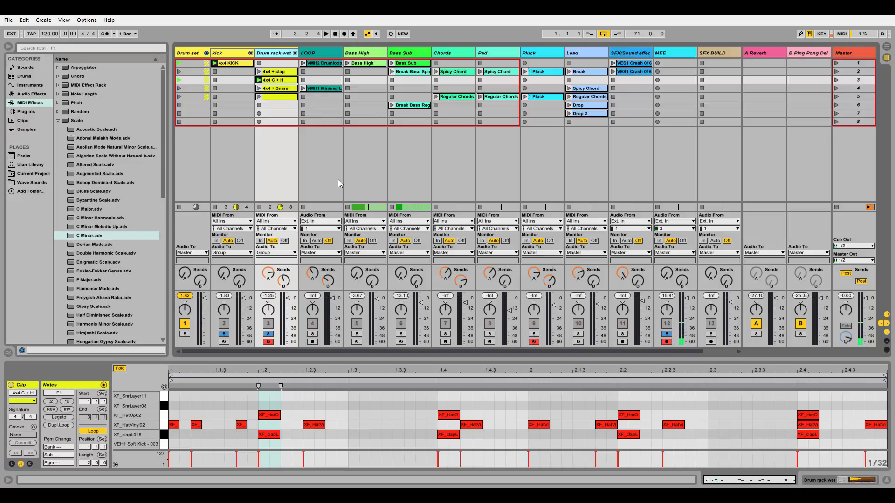
# Step: Show the VMH2 Drumloop sample on the LOOP track and the Wave Sounds folder in the browser
pyautogui.click(329, 77)
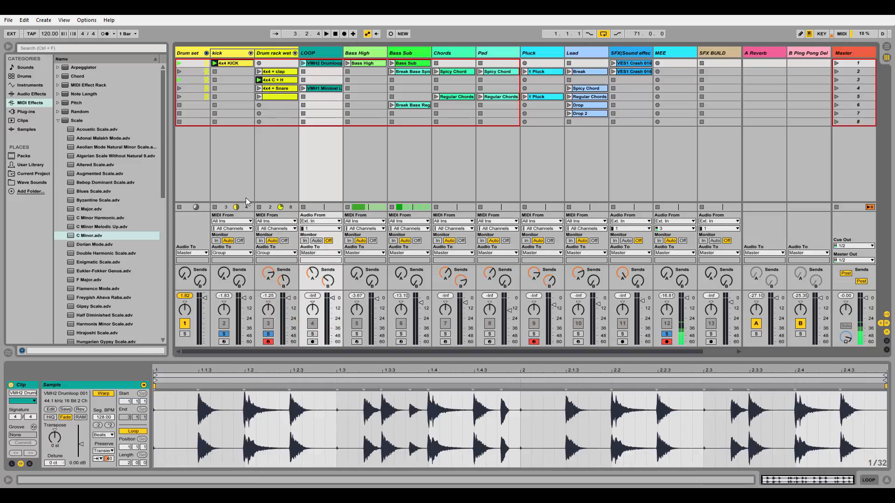
pyautogui.click(41, 184)
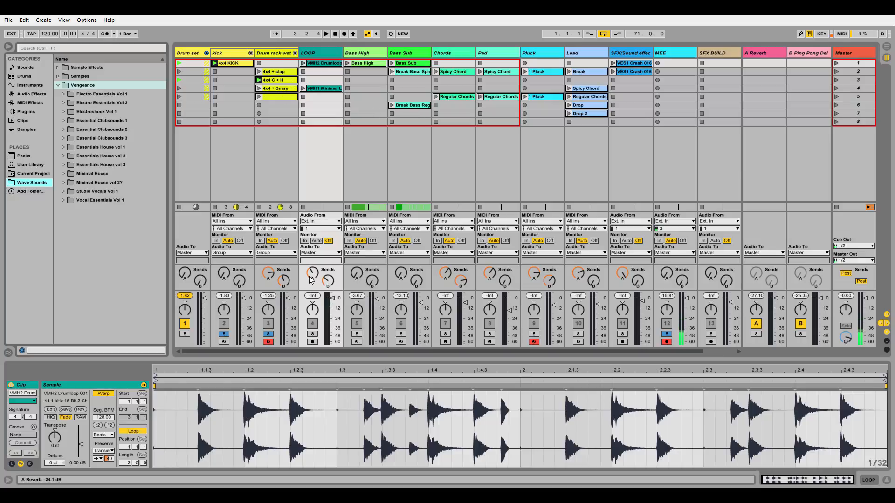
# Step: Play the VMH2 Drumloop clip with LOOP soloed, first alongside the drums and finally without the Drum rack wet and kick solos
pyautogui.click(313, 334)
pyautogui.click(303, 64)
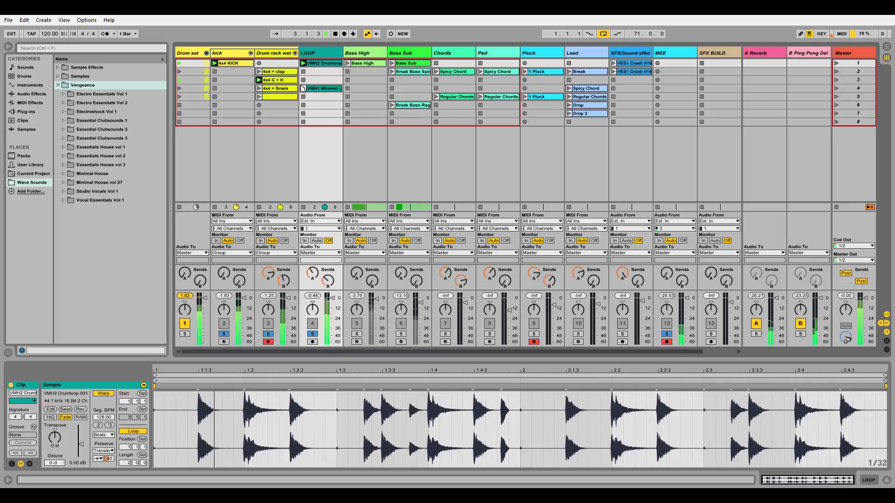
pyautogui.click(270, 337)
pyautogui.click(224, 335)
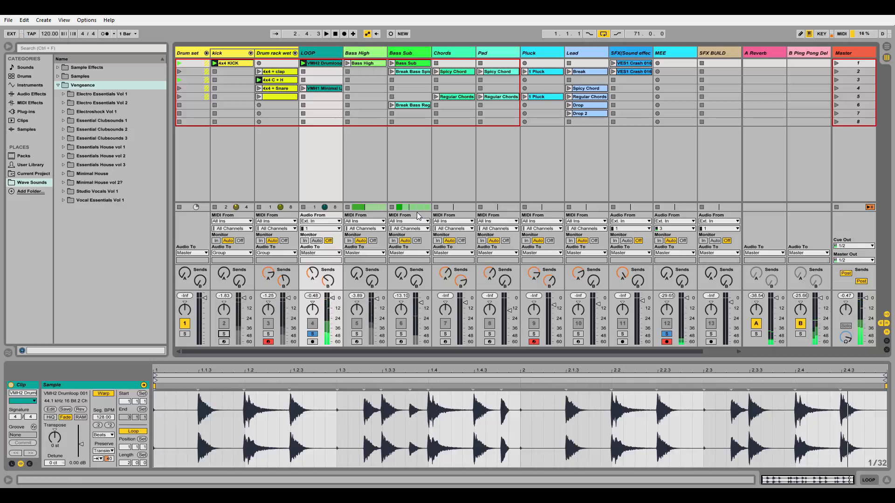
# Step: Play the VMH1 Minimal Loop clip on the LOOP track and compare its waveform with the 4x4 C + H notes
pyautogui.click(304, 88)
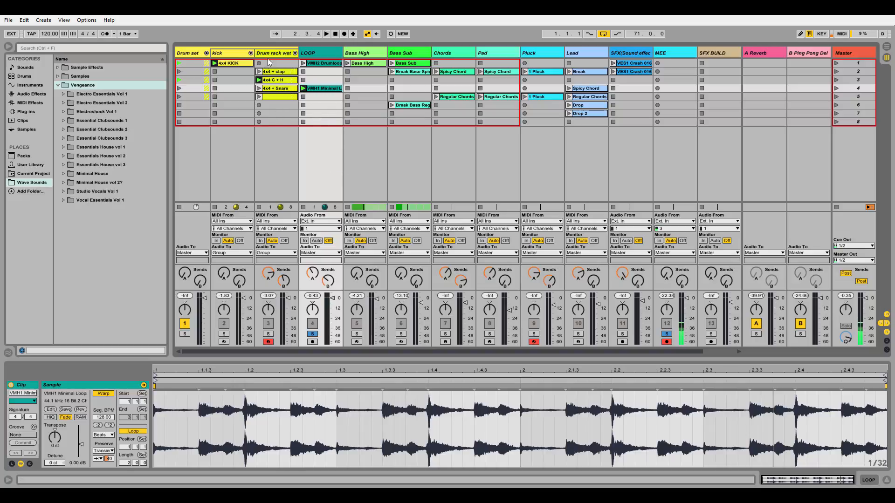
pyautogui.click(280, 80)
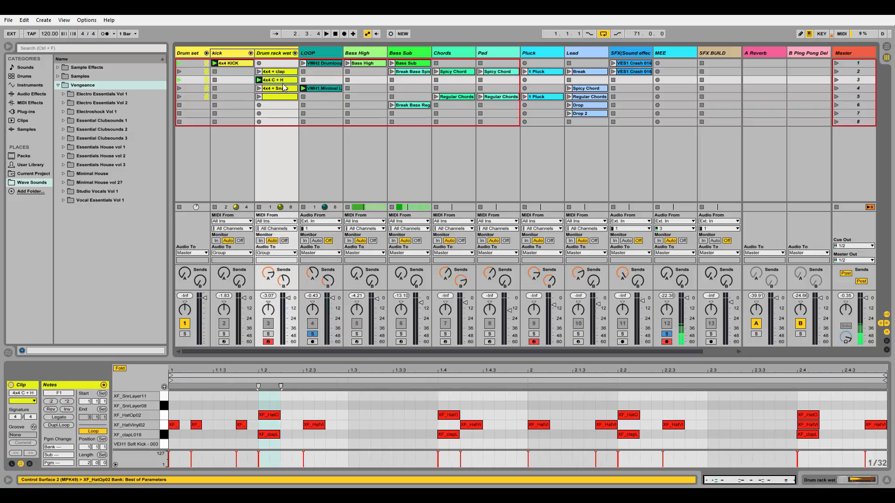
pyautogui.click(332, 88)
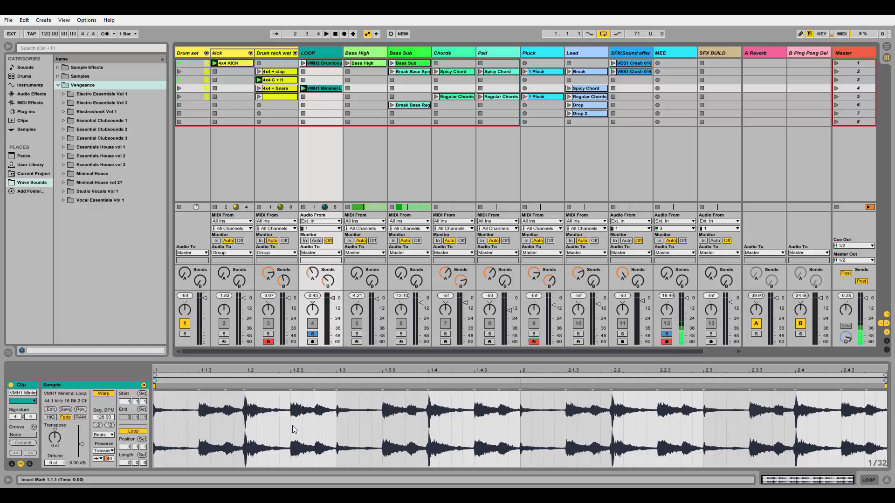
# Step: Open the Bass High clip and play it with its track soloed instead of LOOP
pyautogui.click(313, 334)
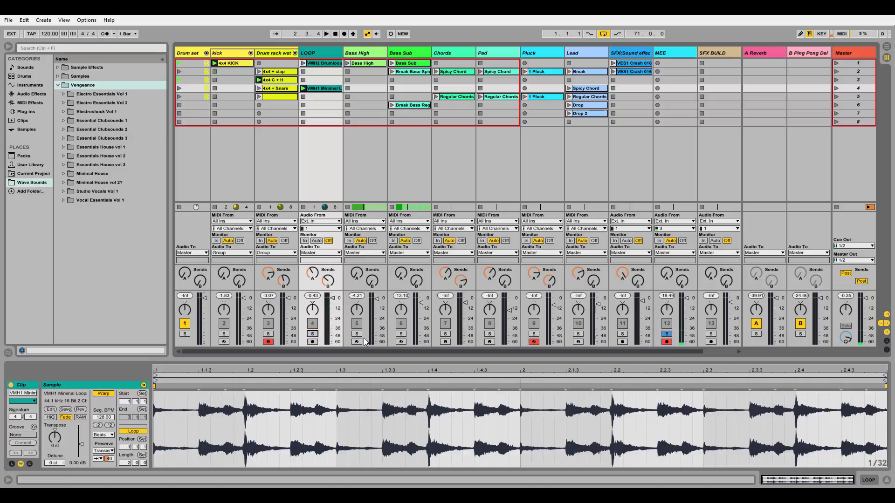
pyautogui.click(366, 63)
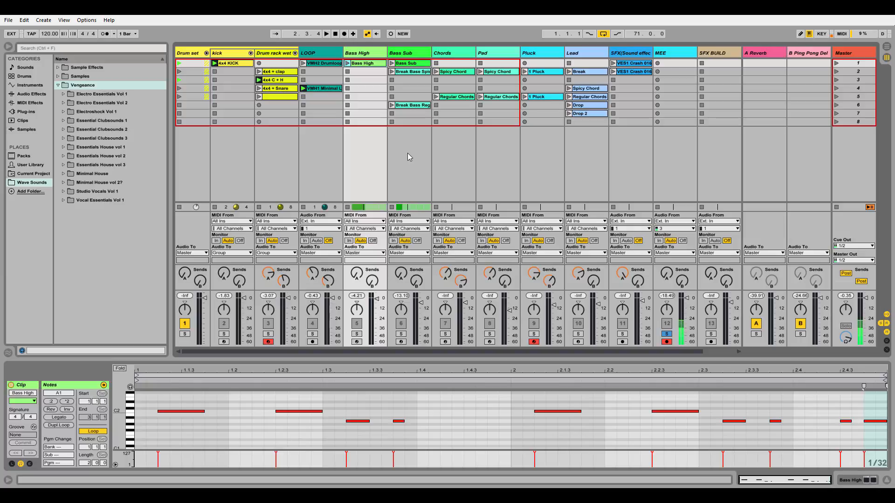
pyautogui.click(357, 335)
pyautogui.click(347, 66)
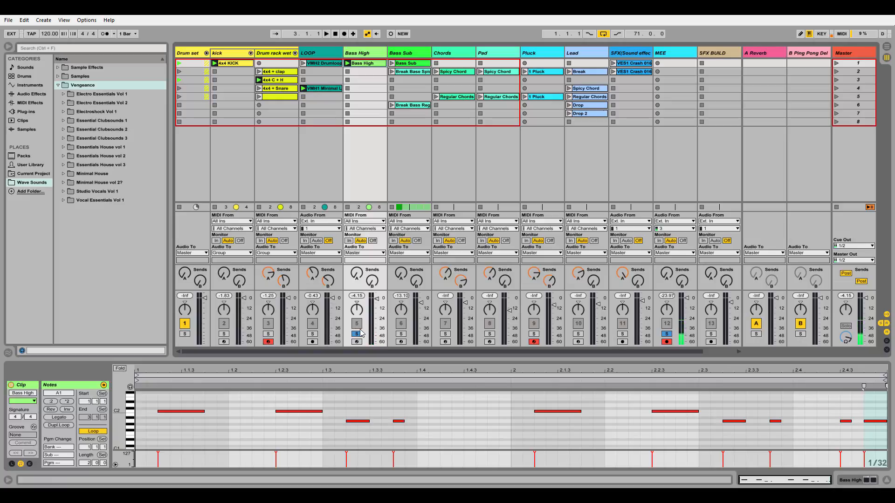
# Step: Play the Bass High clip with the kick track soloed, adding the Drum rack wet and LOOP tracks to the solo
pyautogui.click(224, 334)
pyautogui.press('space')
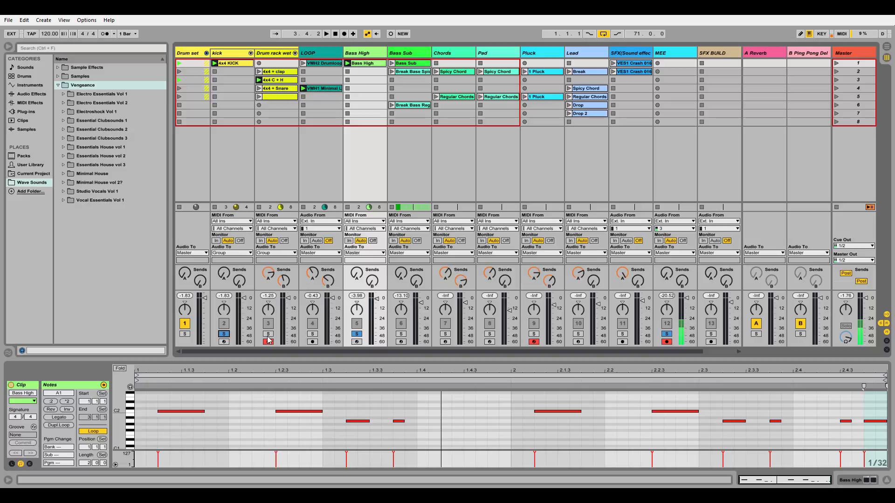
pyautogui.click(268, 334)
pyautogui.click(312, 334)
pyautogui.press('space')
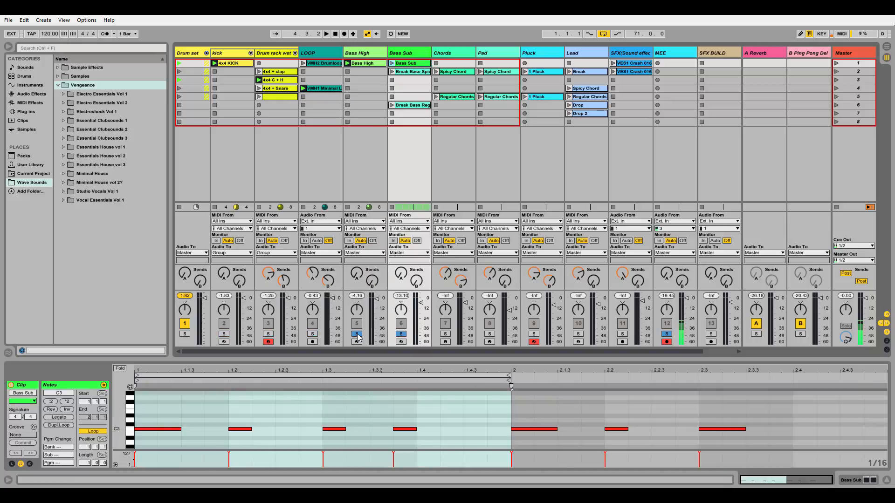
# Step: Turn off the Bass High solo and play the Bass Sub clip on its own
pyautogui.click(357, 334)
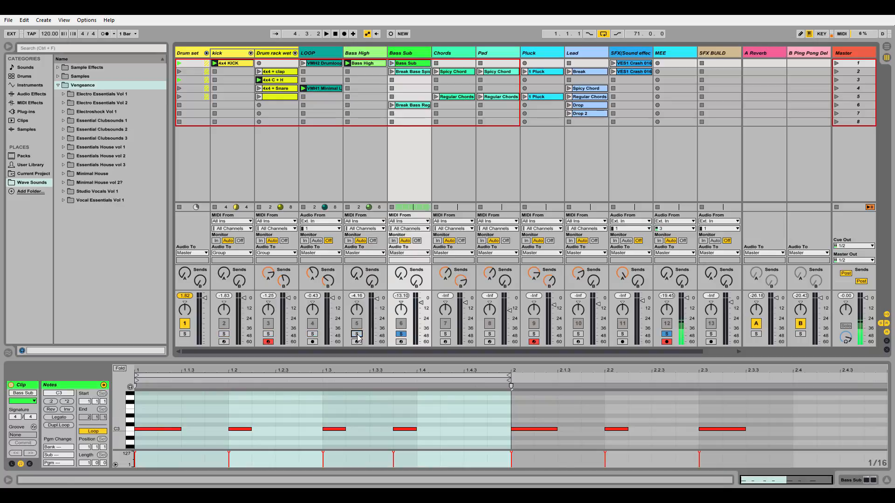
pyautogui.click(393, 65)
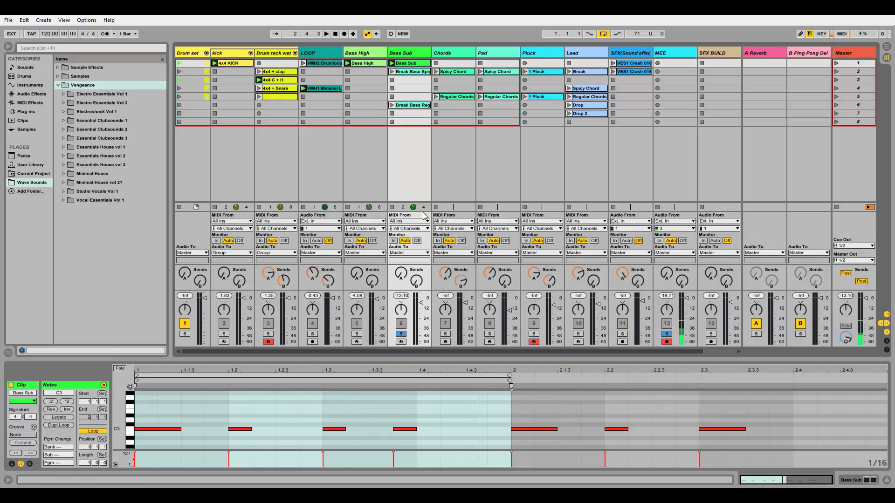
# Step: Play the Bass Sub clip with the Bass High and kick tracks also soloed, and clear all solos
pyautogui.click(357, 334)
pyautogui.click(225, 335)
pyautogui.press('space')
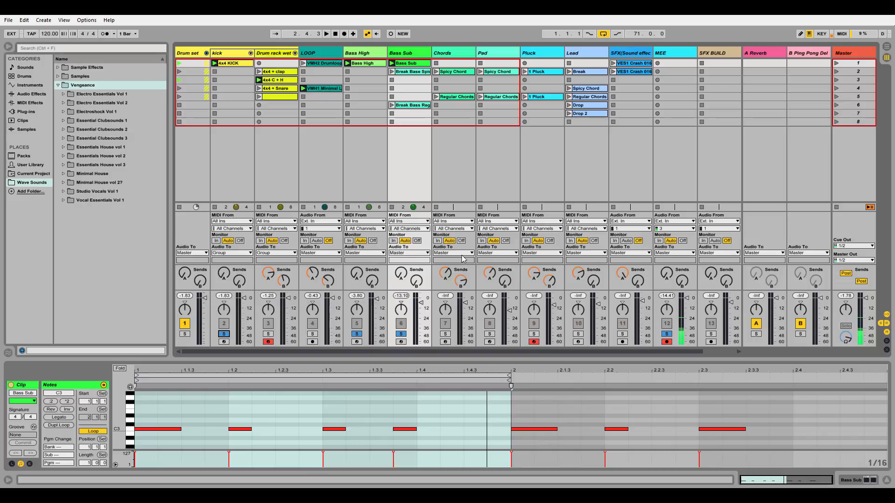
pyautogui.click(402, 336)
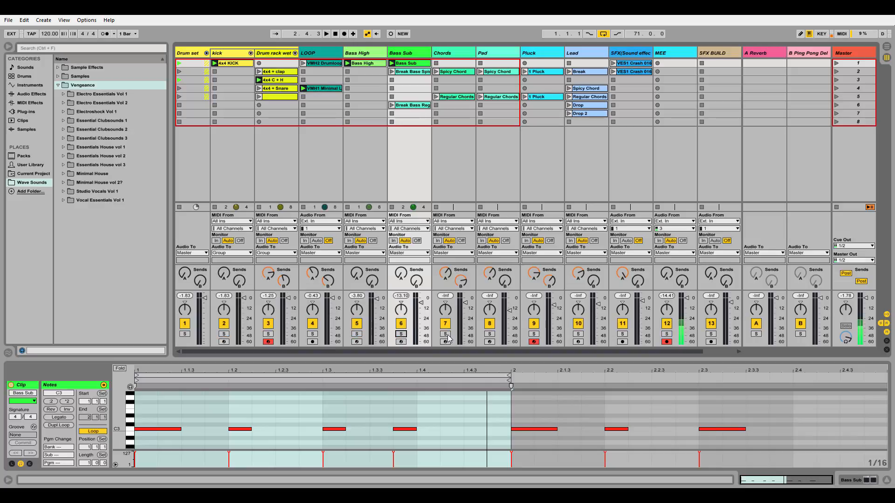
# Step: Select the Chords track after the Pluck track, and arm both Chords and MEE for recording
pyautogui.click(536, 147)
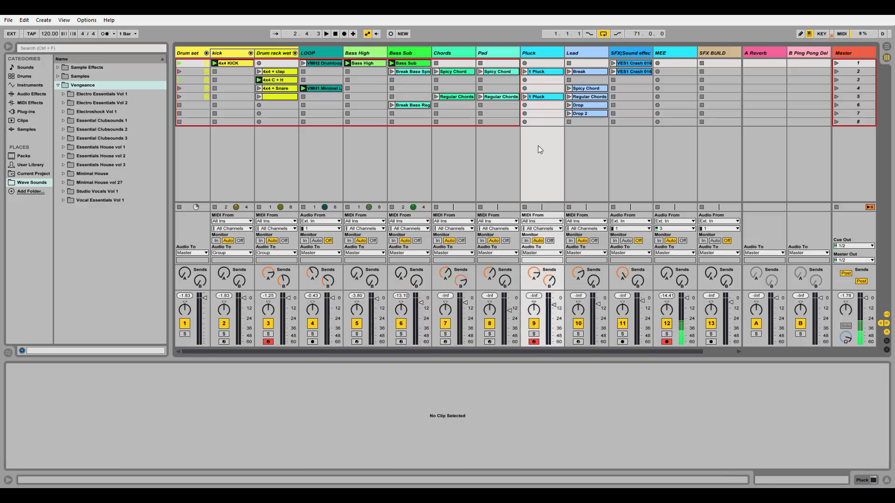
pyautogui.click(462, 196)
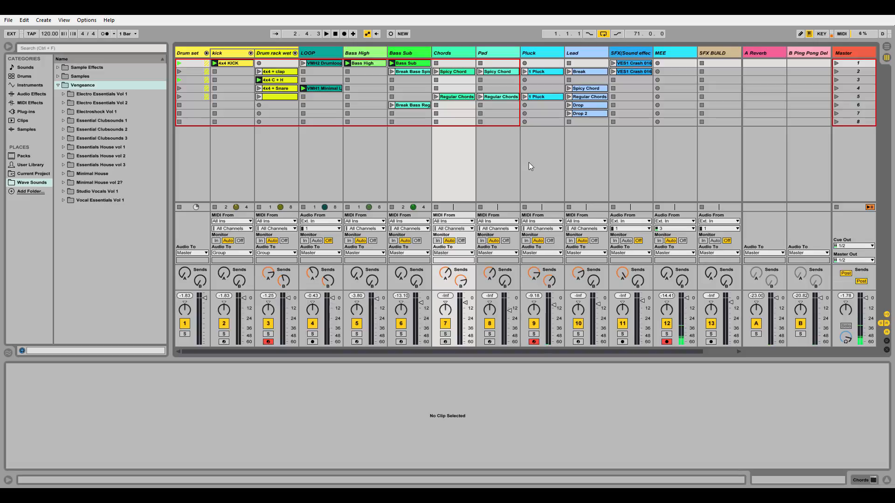
pyautogui.click(446, 342)
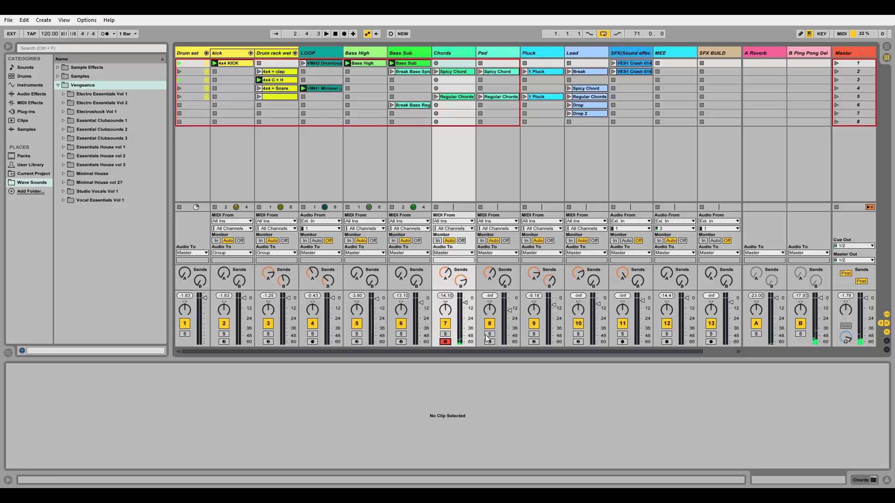
pyautogui.click(667, 342)
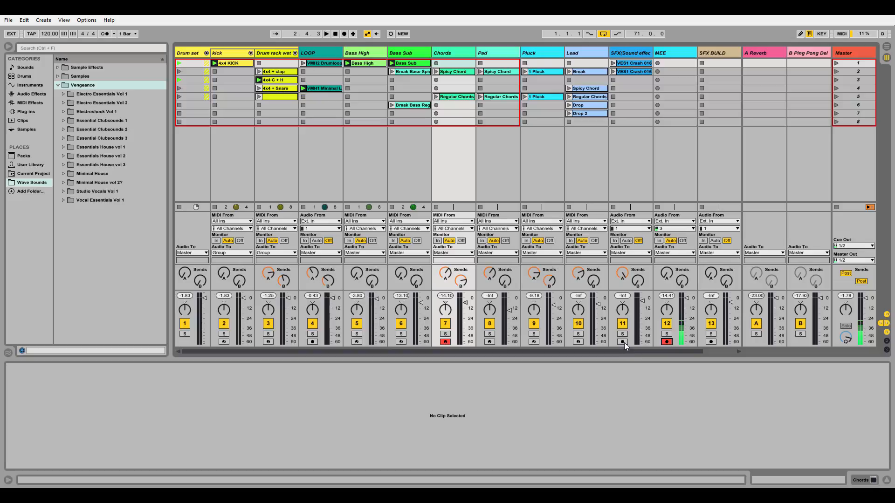
# Step: Solo the Chords track and play its Regular Chords clip
pyautogui.press('Down')
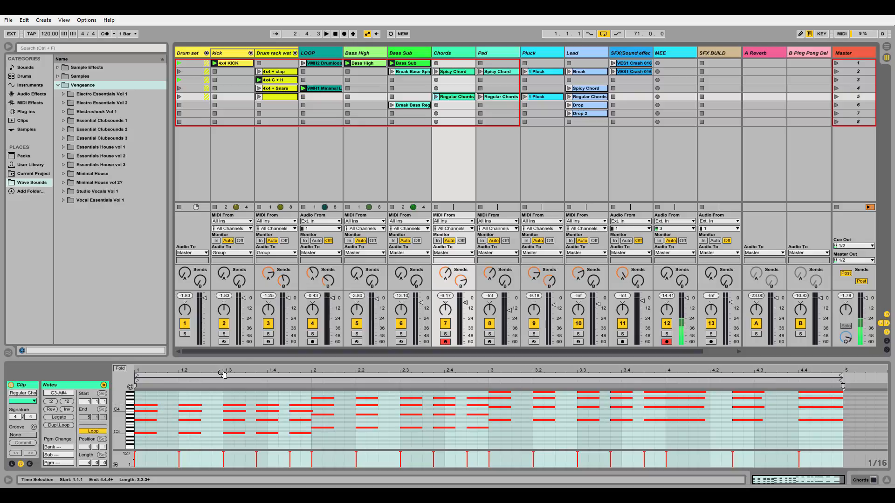
pyautogui.click(446, 335)
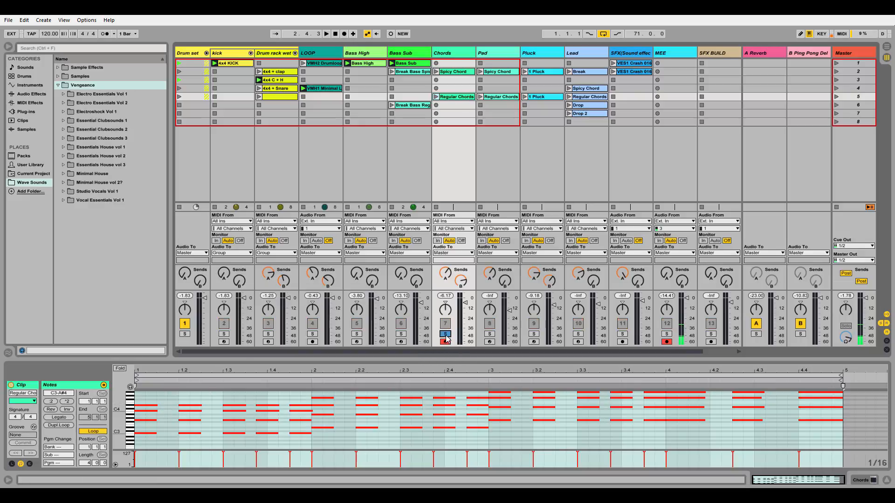
pyautogui.click(436, 97)
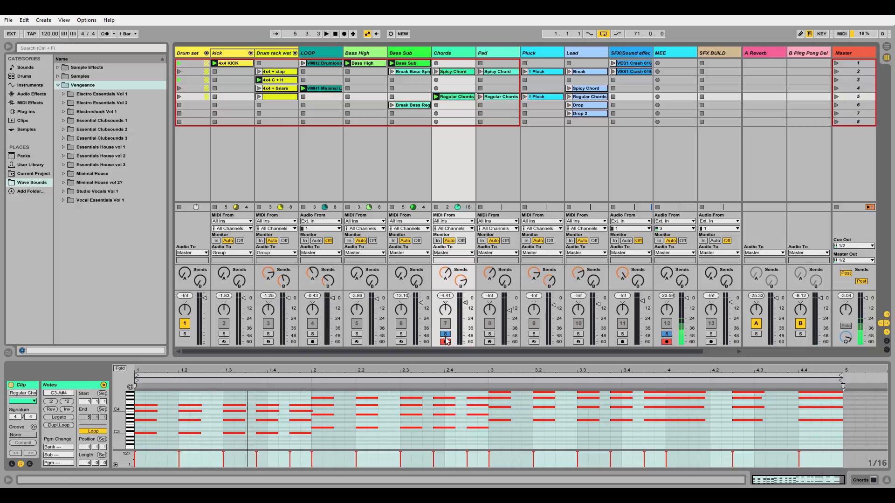
# Step: Play the chords with the kick, Bass High and Bass Sub tracks soloed, adding LOOP and Drum rack wet to the solo during playback
pyautogui.moveTo(399, 335); pyautogui.dragTo(224, 334)
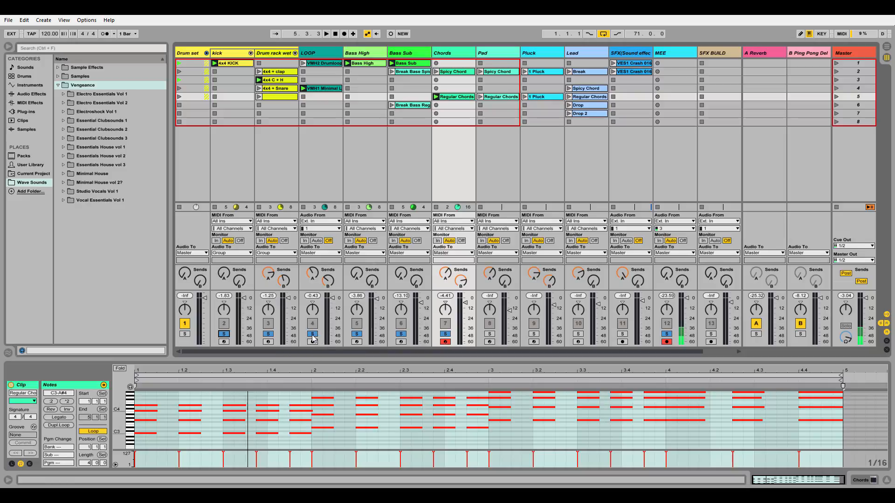
pyautogui.click(313, 334)
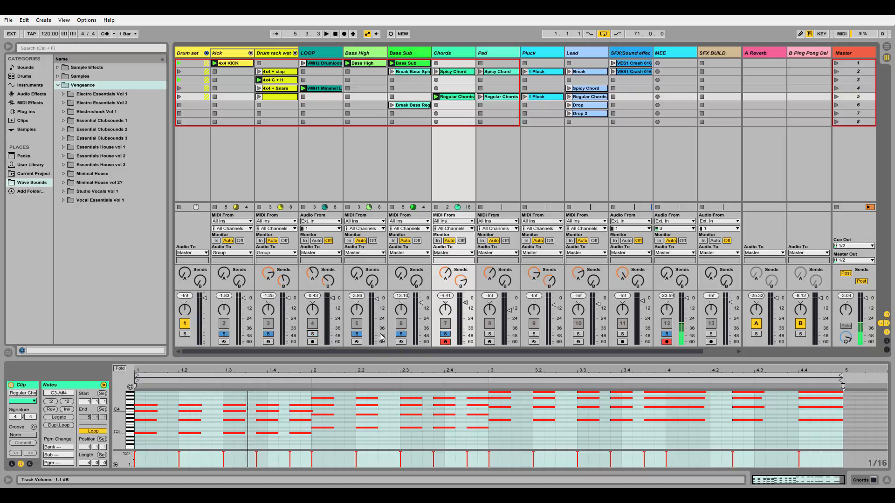
pyautogui.click(268, 334)
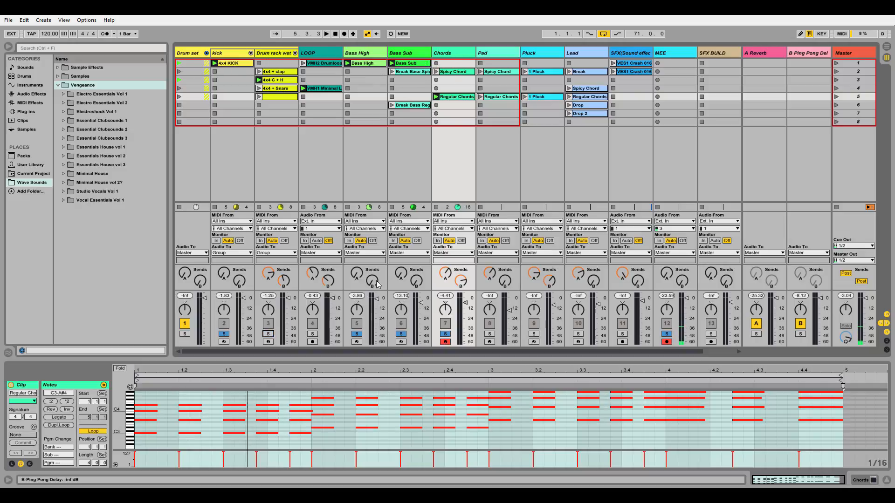
pyautogui.press('space')
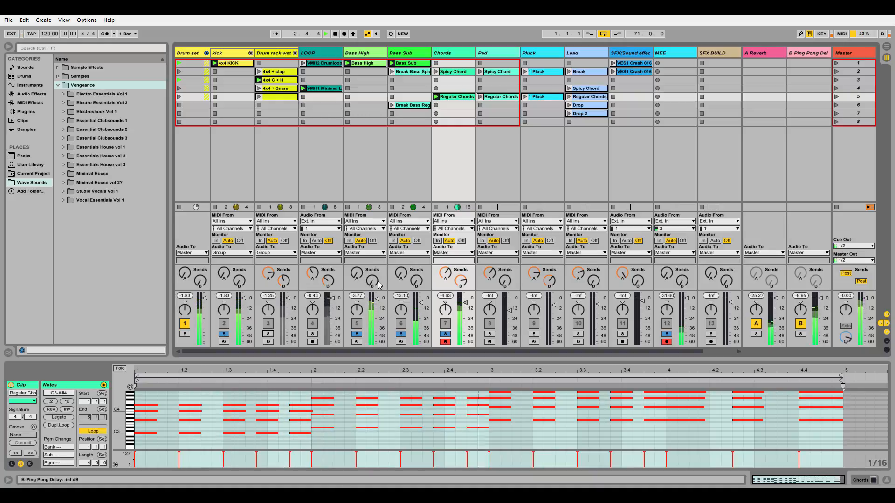
pyautogui.click(312, 335)
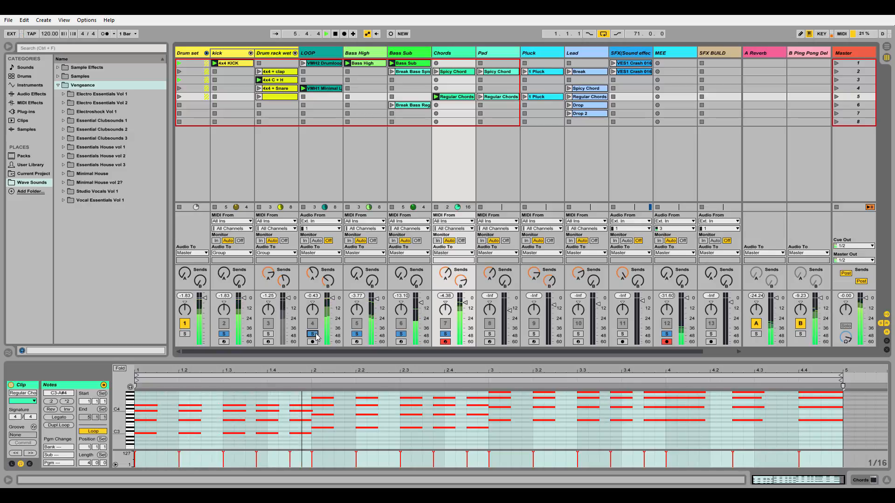
pyautogui.click(268, 334)
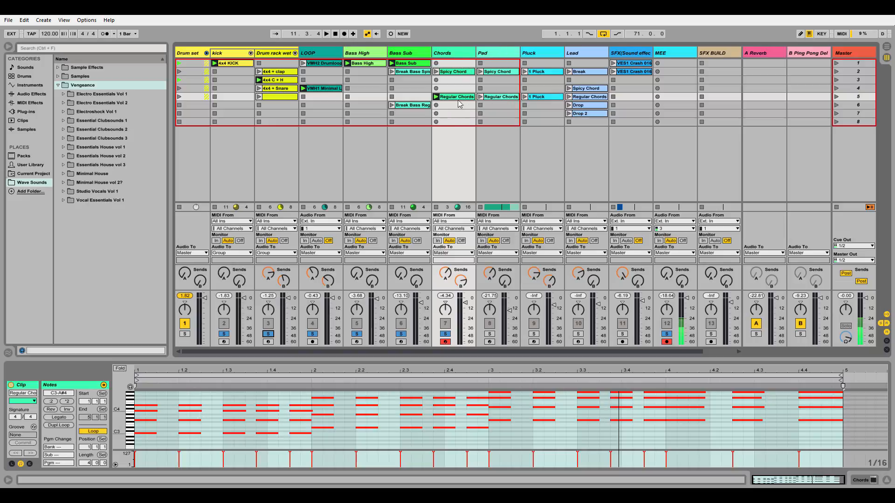
# Step: Solo the Pad track alone, play its Regular Chords clip, and stop playback
pyautogui.click(513, 133)
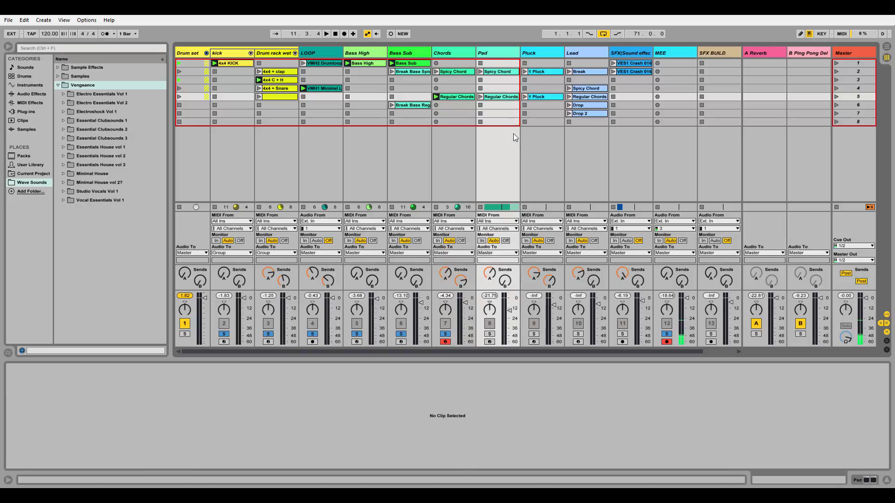
pyautogui.click(463, 98)
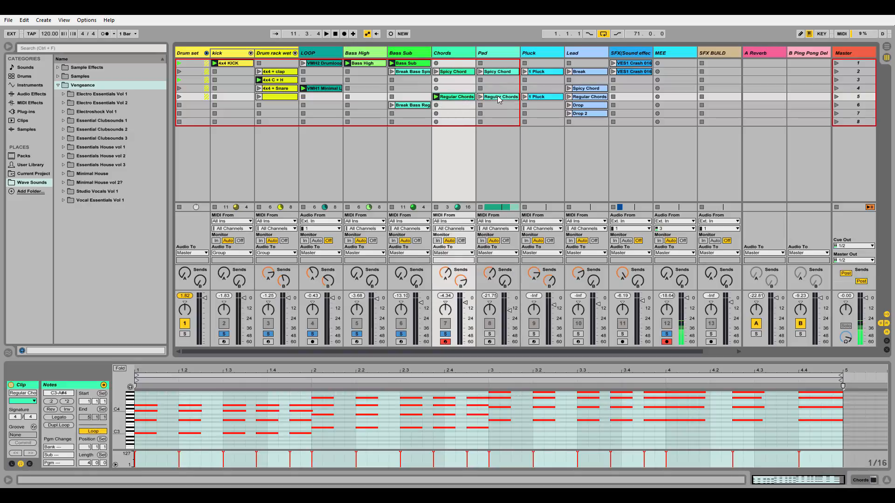
pyautogui.click(489, 334)
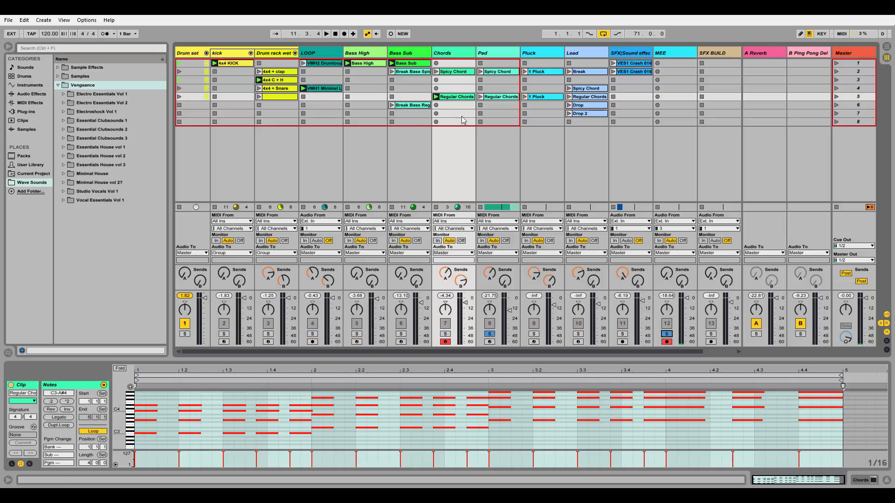
pyautogui.click(480, 97)
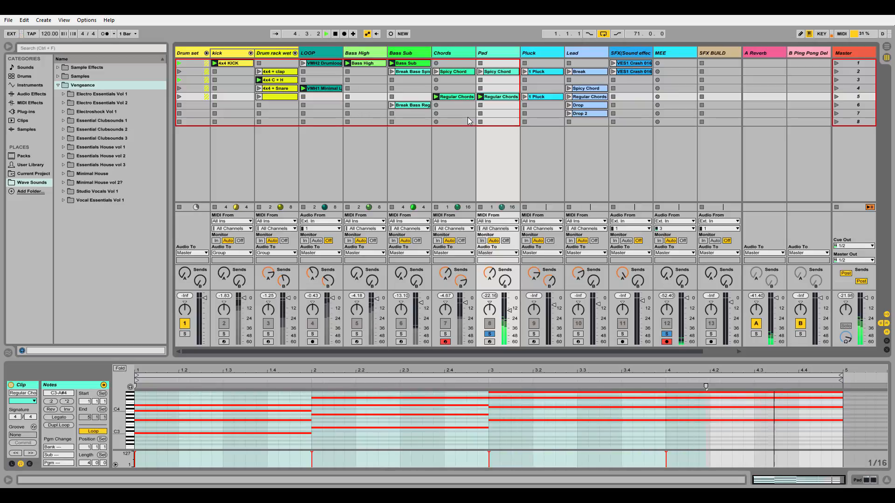
pyautogui.press('space')
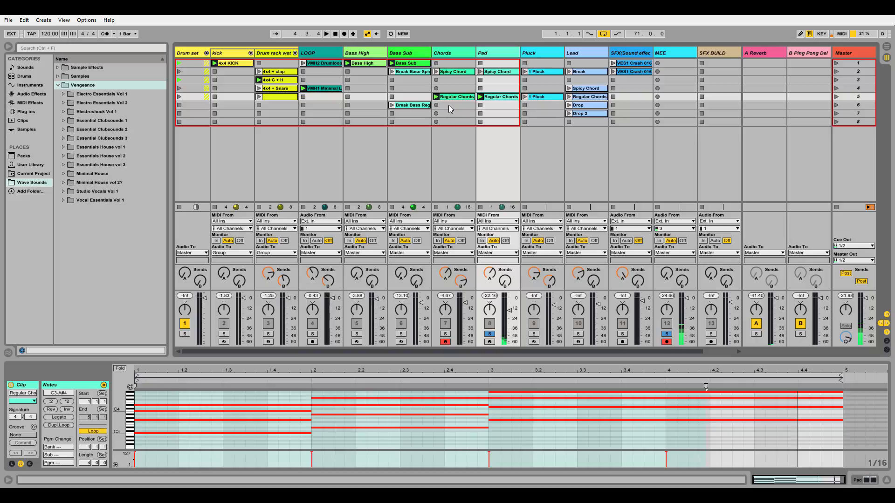
# Step: Add the Chords track to the Pad solo and play both Regular Chords clips together
pyautogui.click(445, 334)
pyautogui.press('space')
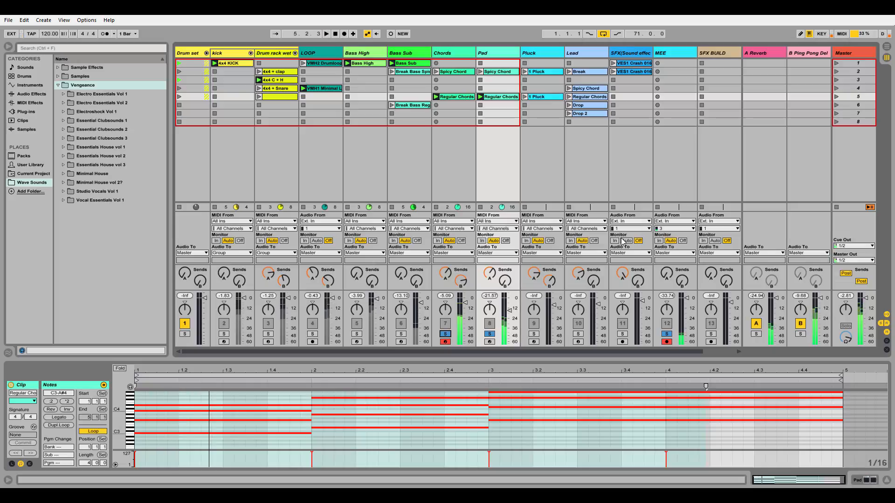
pyautogui.press('space')
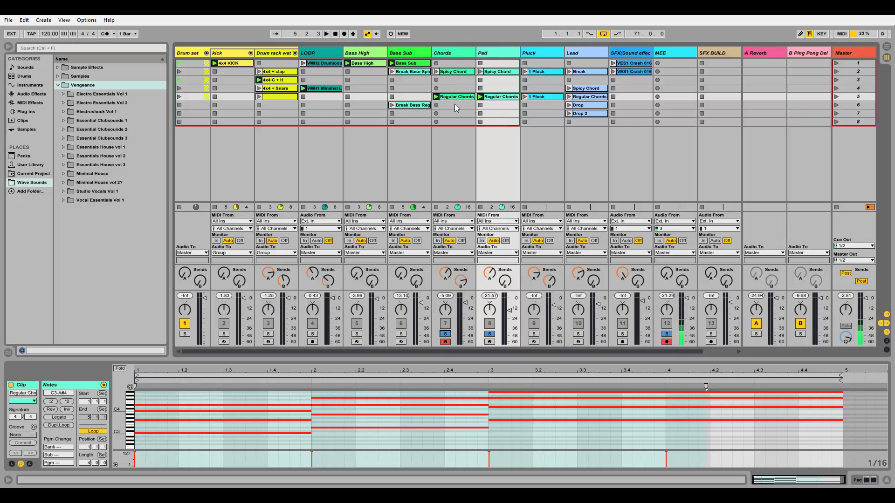
# Step: Copy the Pad track's Regular Chords clip into scene 5 of the Bass Sub track
pyautogui.click(469, 99)
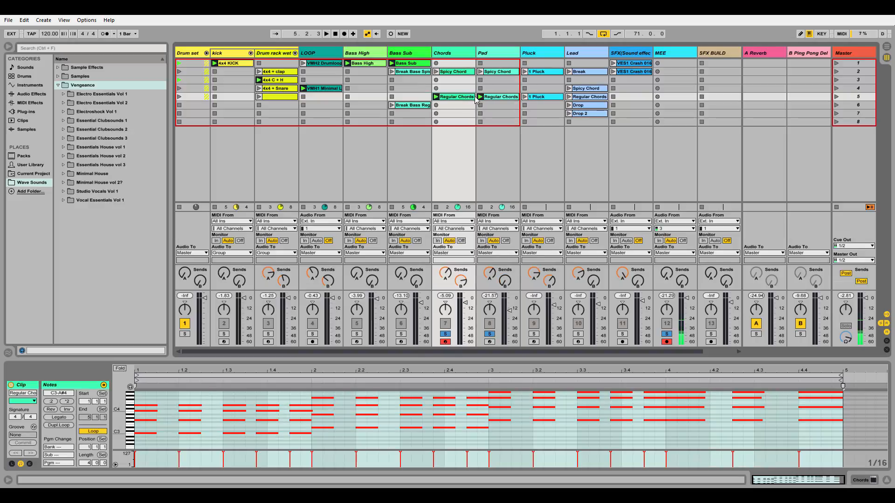
pyautogui.click(501, 100)
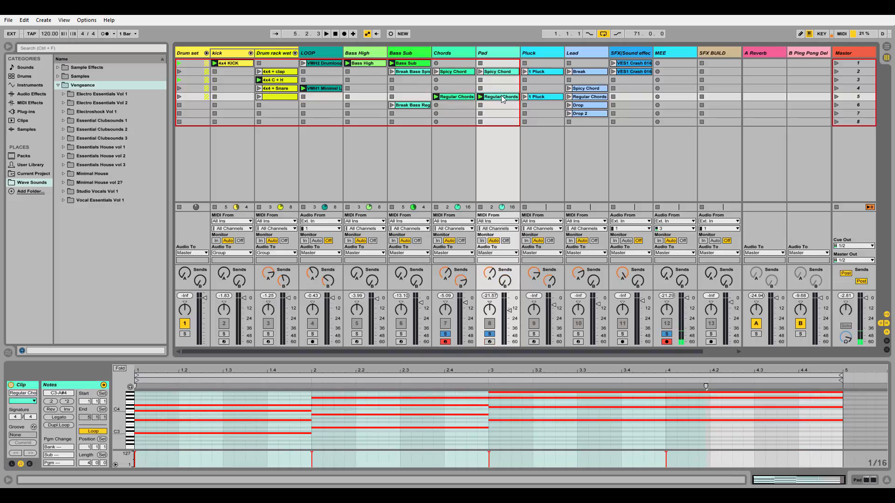
pyautogui.moveTo(502, 98); pyautogui.dragTo(409, 97)
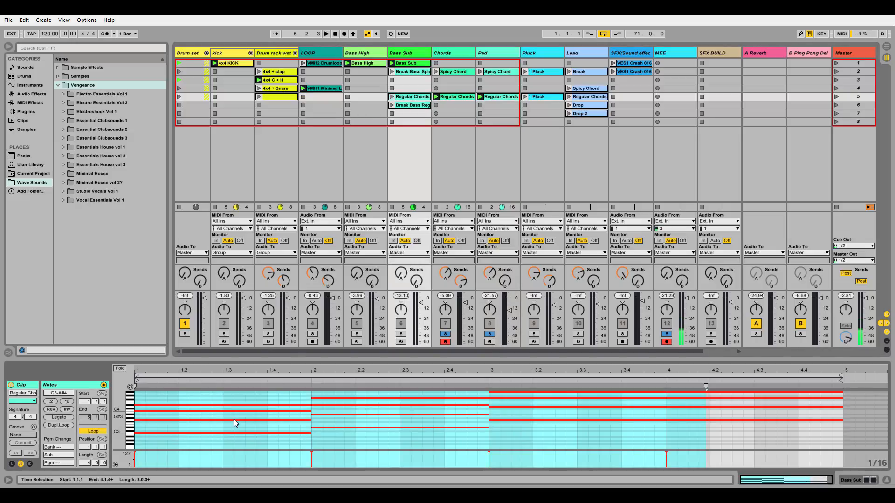
# Step: Delete the upper notes of all four chords in the copied Bass Sub clip, keeping only each chord's lowest note
pyautogui.moveTo(241, 401); pyautogui.dragTo(236, 423)
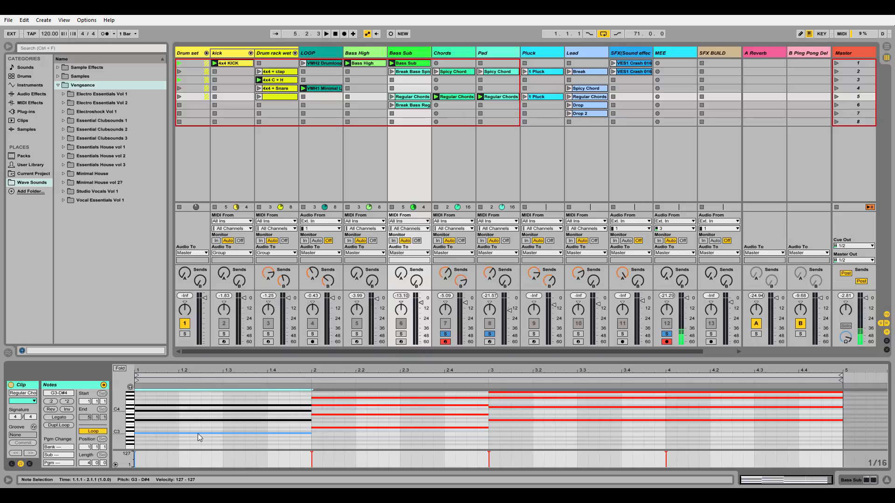
pyautogui.press('Delete')
pyautogui.moveTo(299, 395); pyautogui.dragTo(351, 417)
pyautogui.press('Delete')
pyautogui.moveTo(486, 392); pyautogui.dragTo(595, 412)
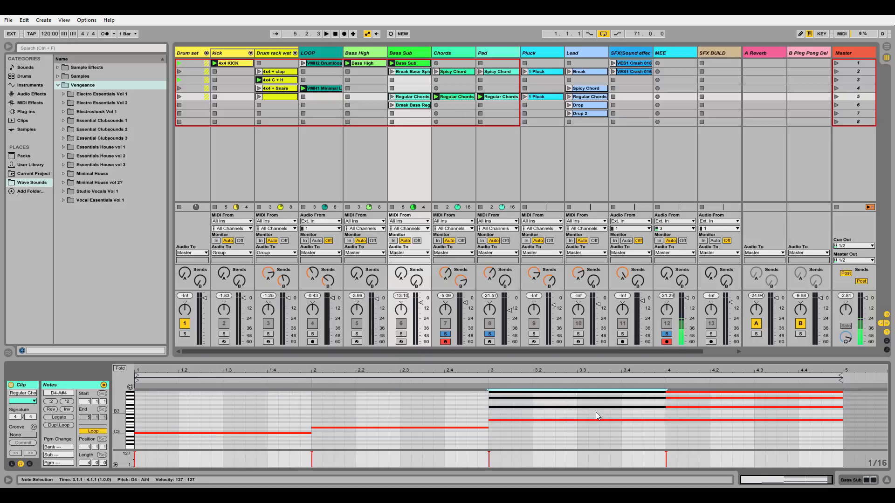
pyautogui.press('Delete')
pyautogui.moveTo(663, 393); pyautogui.dragTo(729, 412)
pyautogui.press('Delete')
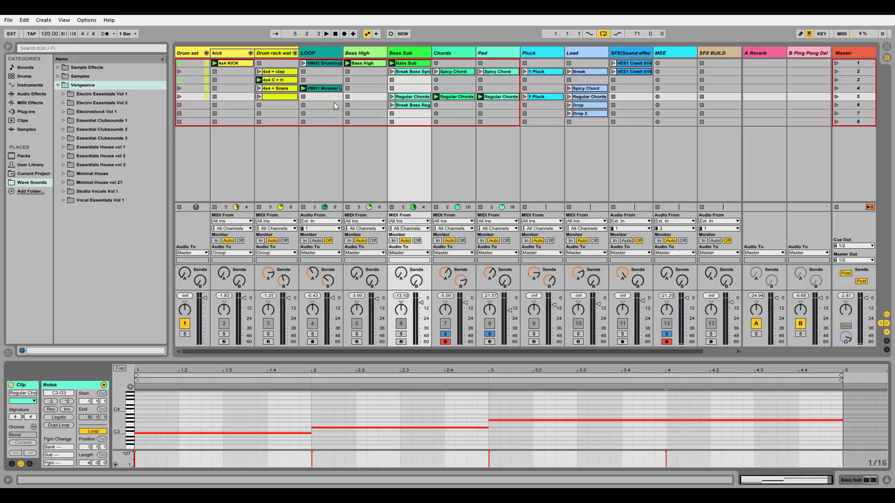
# Step: Play the Bass Sub track's Regular Chords clip soloed, adding the Pad and Chords tracks to the solo one after the other
pyautogui.click(446, 335)
pyautogui.click(402, 335)
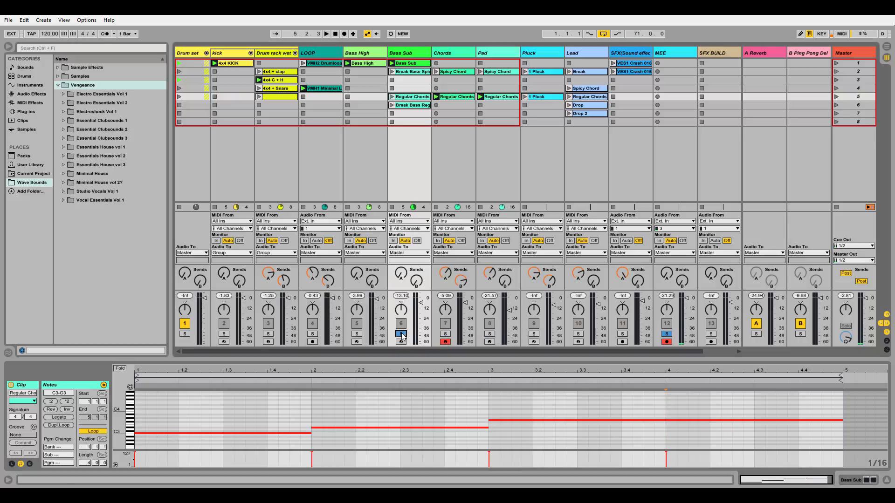
pyautogui.click(392, 96)
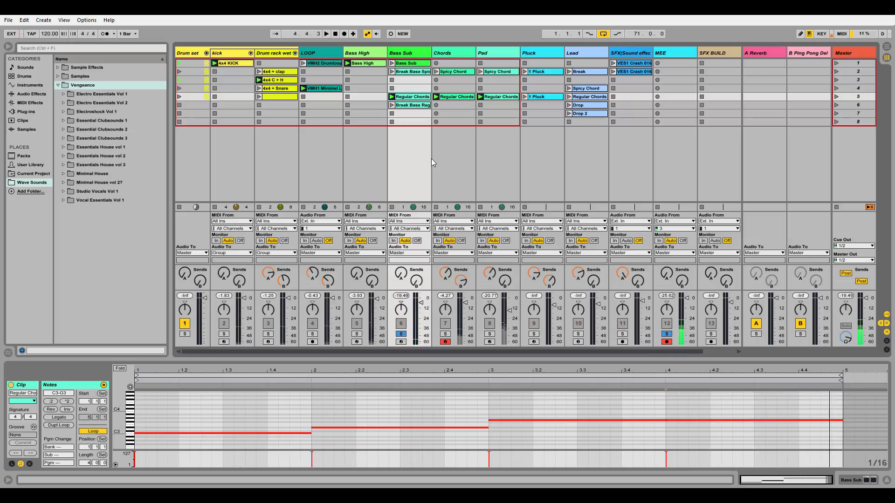
pyautogui.click(490, 335)
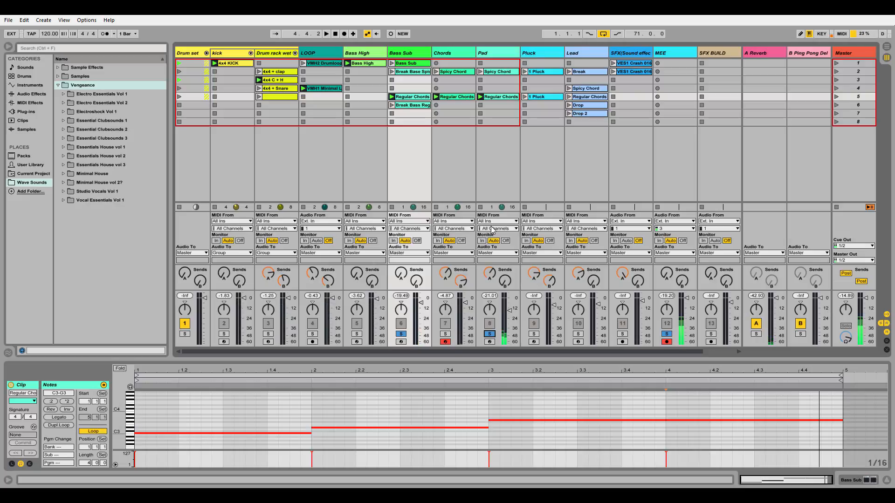
pyautogui.click(445, 335)
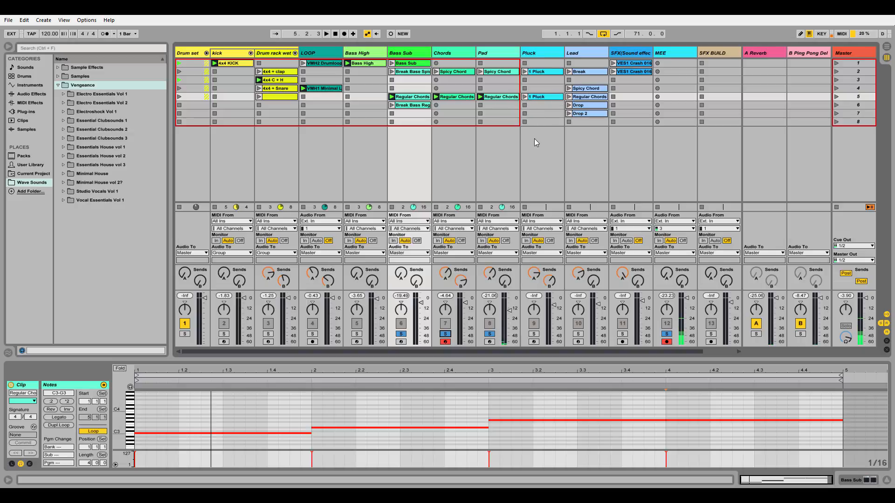
# Step: Clear the Pad, Chords and Bass Sub solos and play the scene 5 clip 1 Pluck with the Pluck track soloed
pyautogui.click(539, 98)
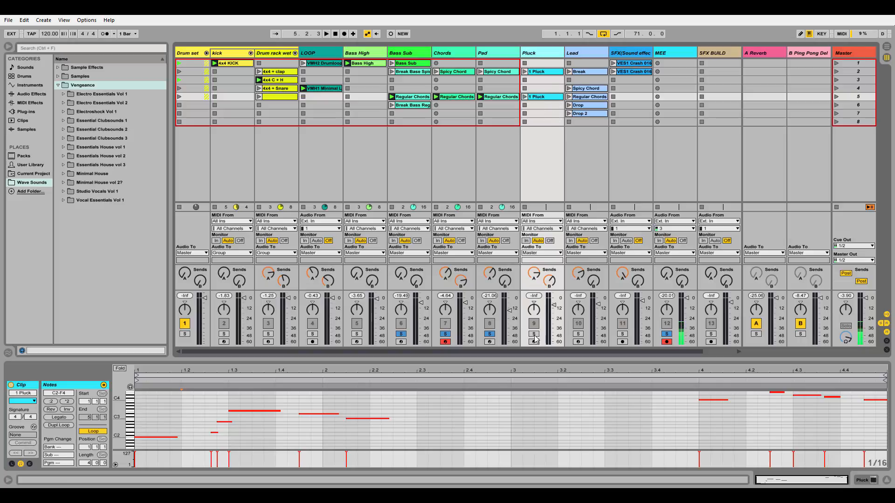
pyautogui.click(490, 334)
pyautogui.click(445, 334)
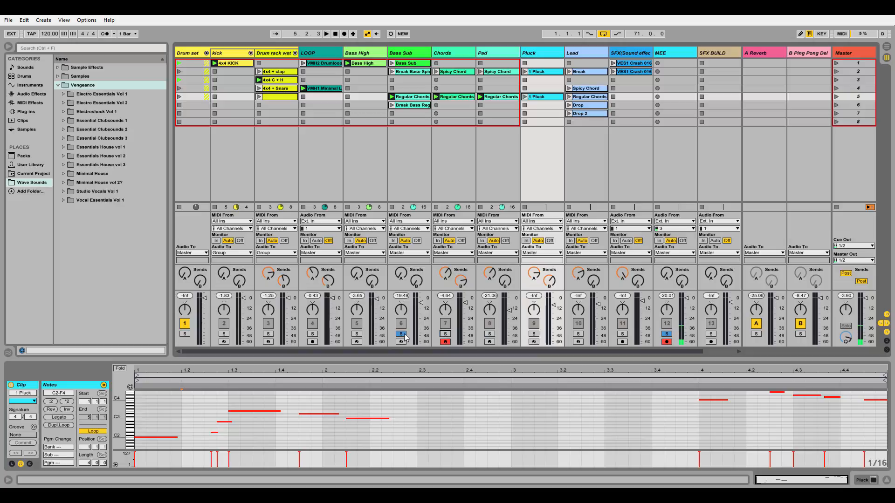
pyautogui.click(402, 335)
pyautogui.click(527, 97)
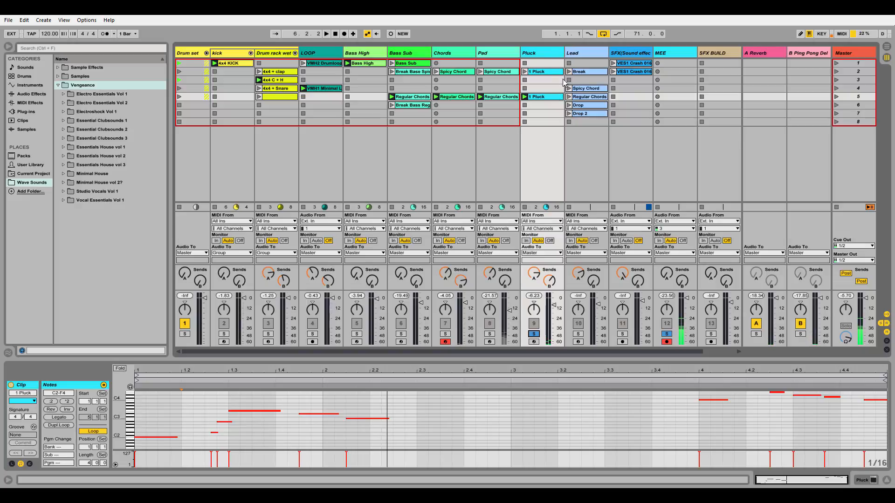
# Step: Solo the Lead track, look at its clips, and play the Break clip
pyautogui.click(581, 175)
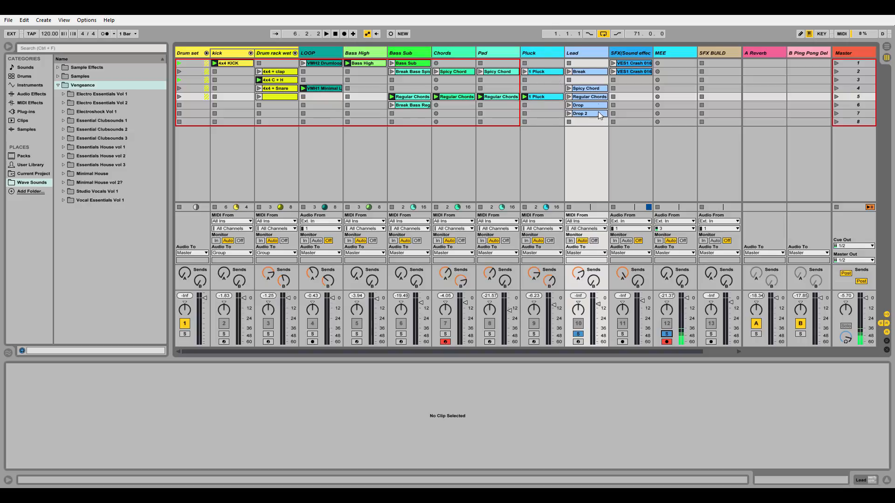
pyautogui.click(591, 88)
pyautogui.click(598, 73)
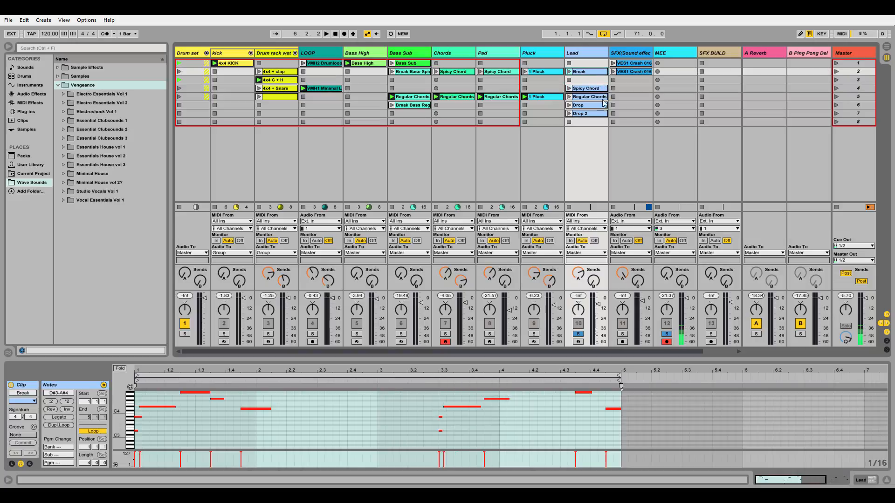
pyautogui.click(569, 72)
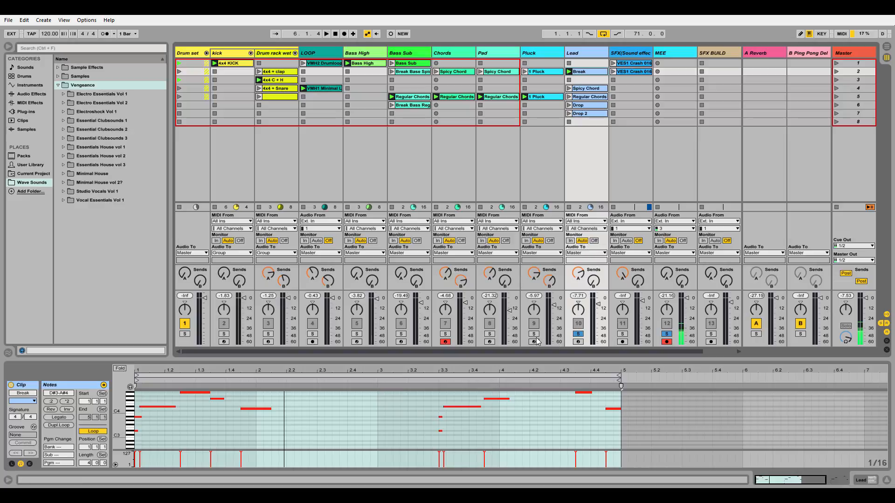
# Step: Switch the solo from the Lead track to the Pluck track and arm Pluck for recording
pyautogui.click(578, 335)
pyautogui.click(533, 334)
pyautogui.click(533, 341)
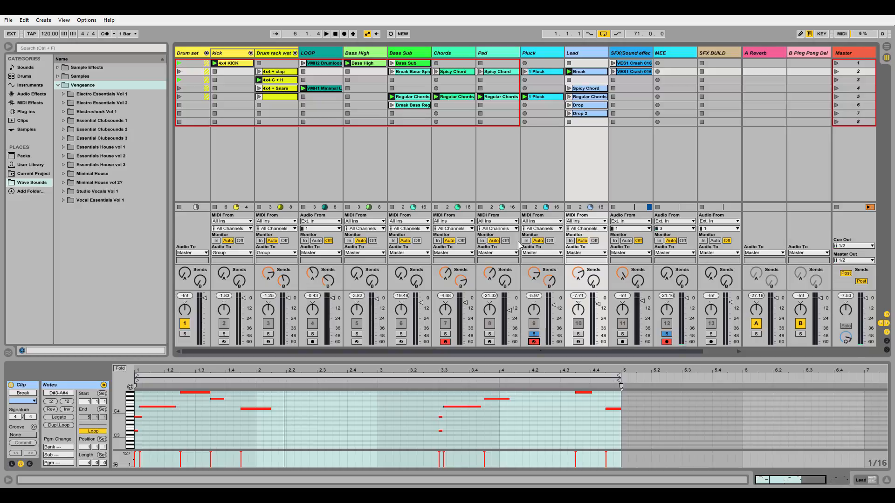
# Step: Create an empty MIDI clip in scene 6 of the Pluck track, stop the drum, loop, Bass Sub, Chords and Pad clips, and launch the new clip
pyautogui.doubleClick(545, 105)
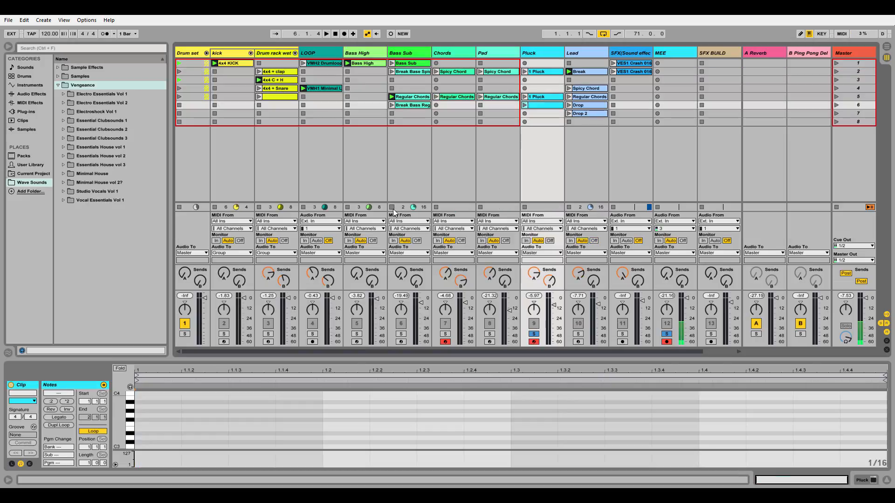
pyautogui.click(302, 123)
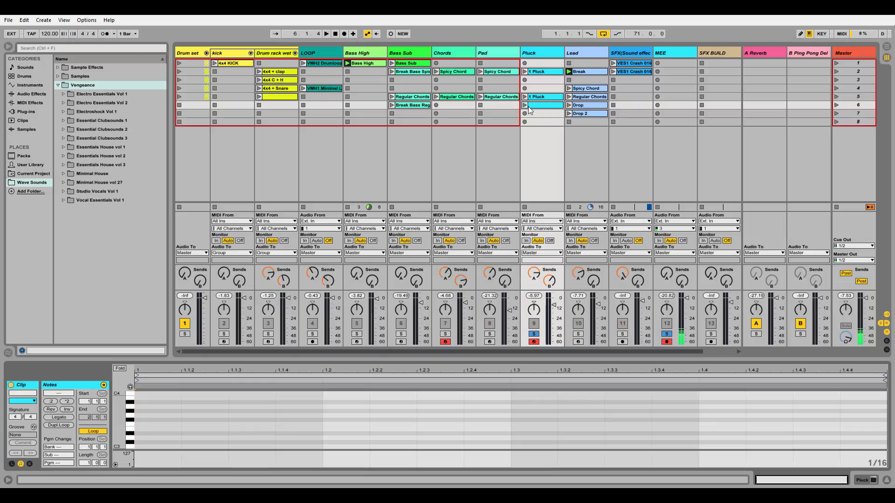
pyautogui.click(525, 106)
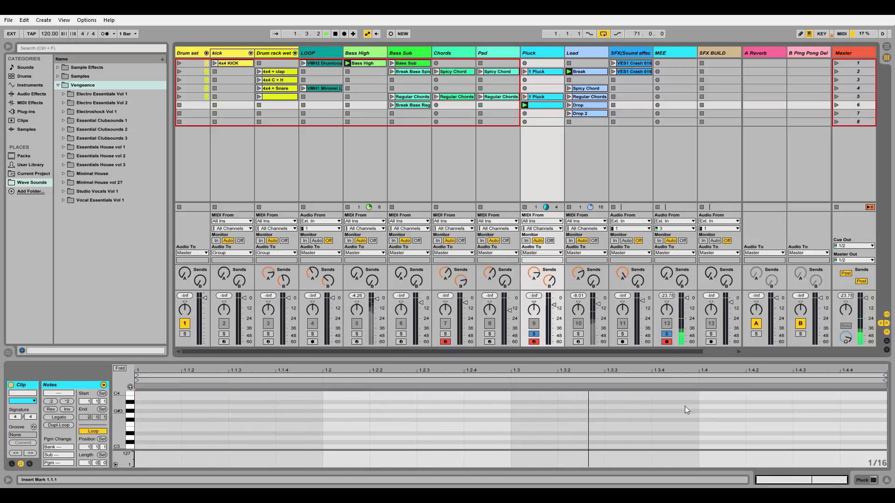
# Step: Stop playback, add a sixteenth-long C3 note at the start of the Pluck clip, and raise its velocity to 127
pyautogui.press('space')
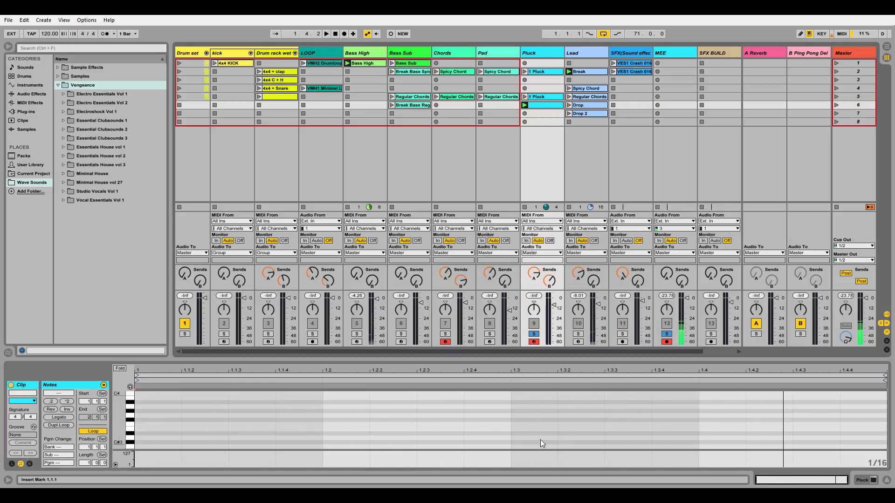
pyautogui.scroll(-1, 212, 424)
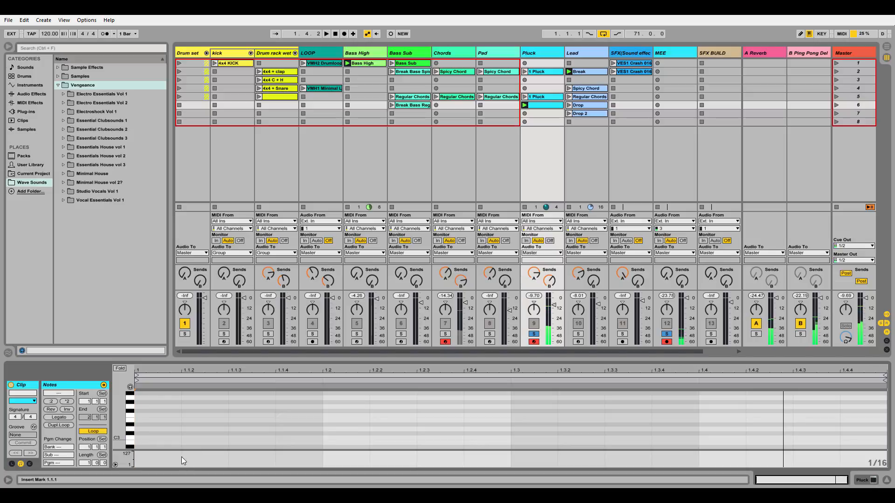
pyautogui.doubleClick(167, 438)
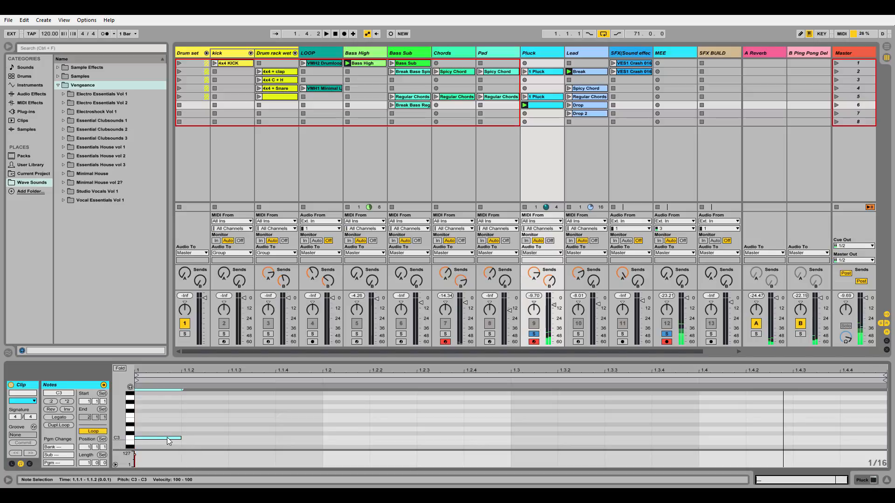
pyautogui.moveTo(138, 455); pyautogui.dragTo(138, 449)
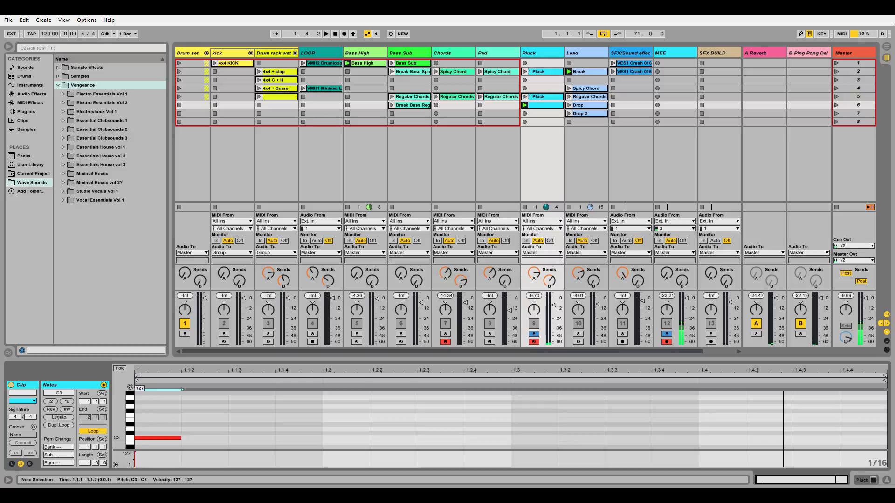
# Step: Duplicate the C3 note so that it repeats every eighth note across the bar, and play the pattern
pyautogui.moveTo(154, 418); pyautogui.dragTo(221, 450)
pyautogui.hotkey('ctrl', 'd')
pyautogui.hotkey('ctrl', 'd')
pyautogui.hotkey('ctrl', 'd')
pyautogui.hotkey('ctrl', 'd')
pyautogui.hotkey('ctrl', 'd')
pyautogui.hotkey('ctrl', 'd')
pyautogui.hotkey('ctrl', 'd')
pyautogui.hotkey('ctrl', 'd')
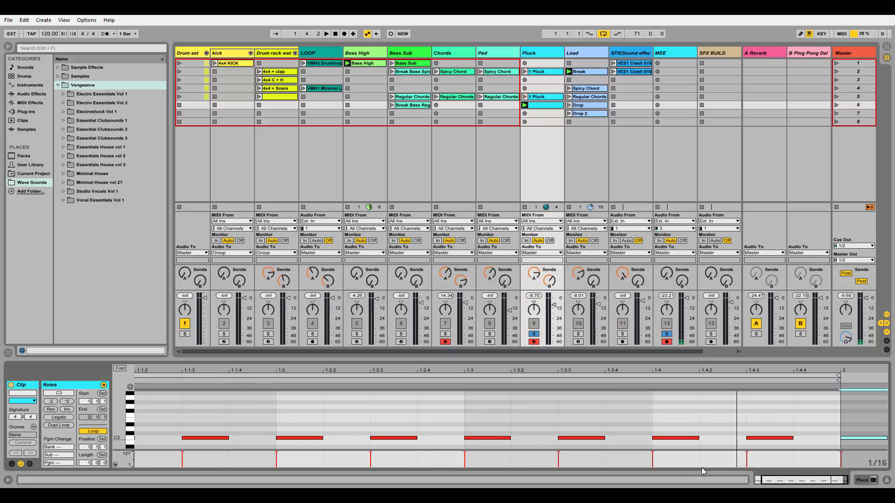
pyautogui.moveTo(774, 480); pyautogui.dragTo(775, 473)
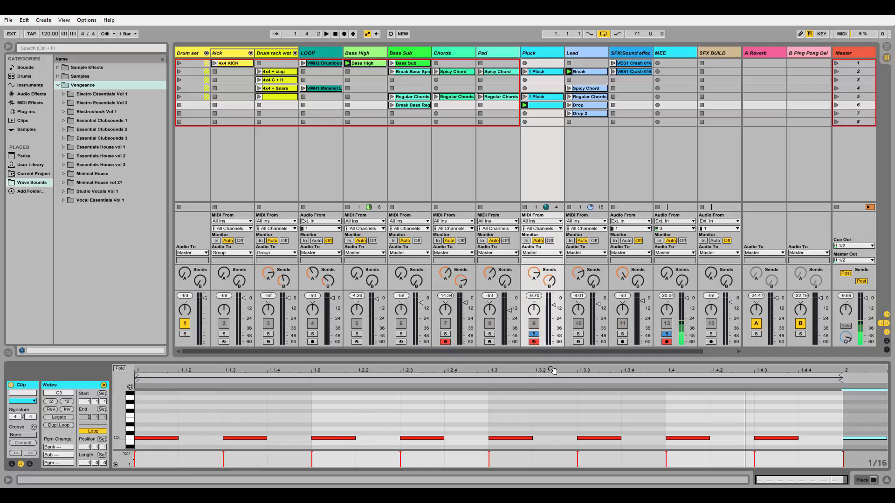
pyautogui.press('space')
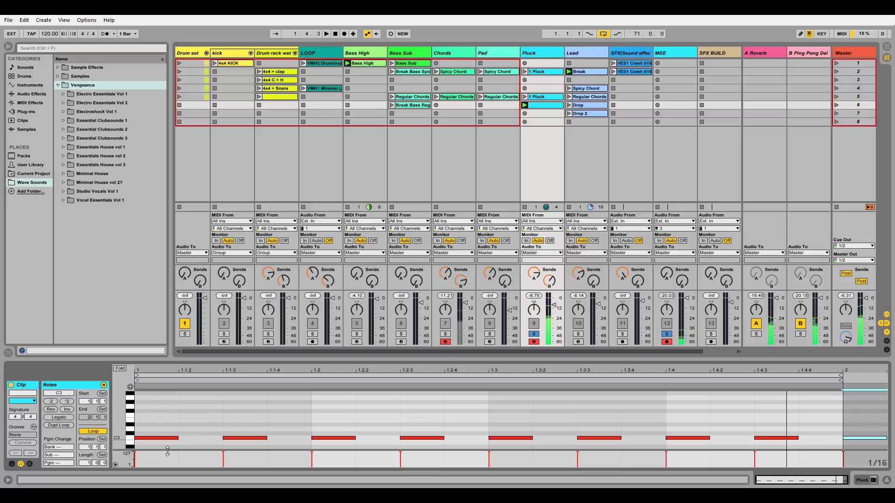
# Step: Raise the second note of the pattern, at 1.1.3, to G3
pyautogui.click(261, 438)
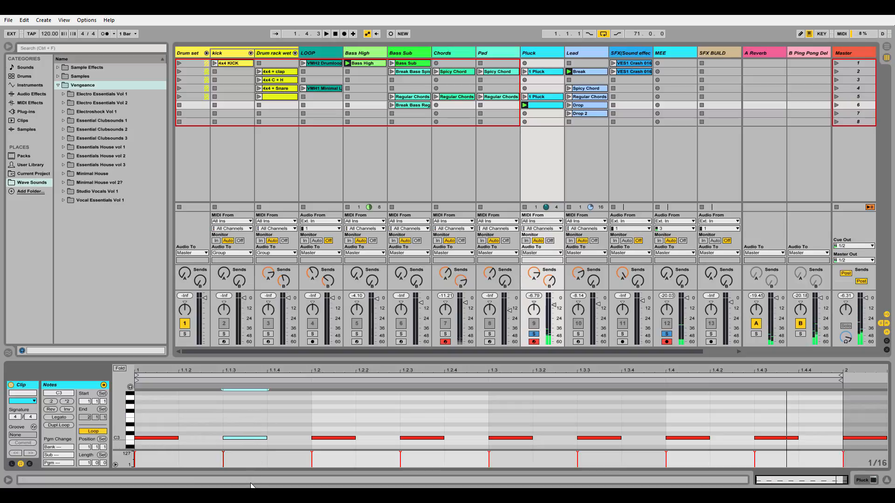
pyautogui.press('Up')
pyautogui.press('Up')
pyautogui.press('Up')
pyautogui.press('Up')
pyautogui.press('Up')
pyautogui.press('Up')
pyautogui.press('Up')
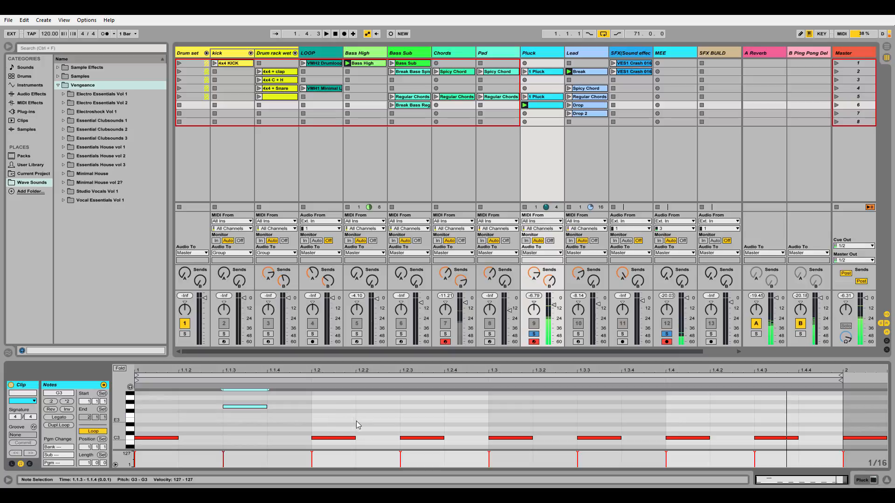
# Step: Raise the third note, at beat 1.2, to F3 and audition the pattern
pyautogui.click(337, 438)
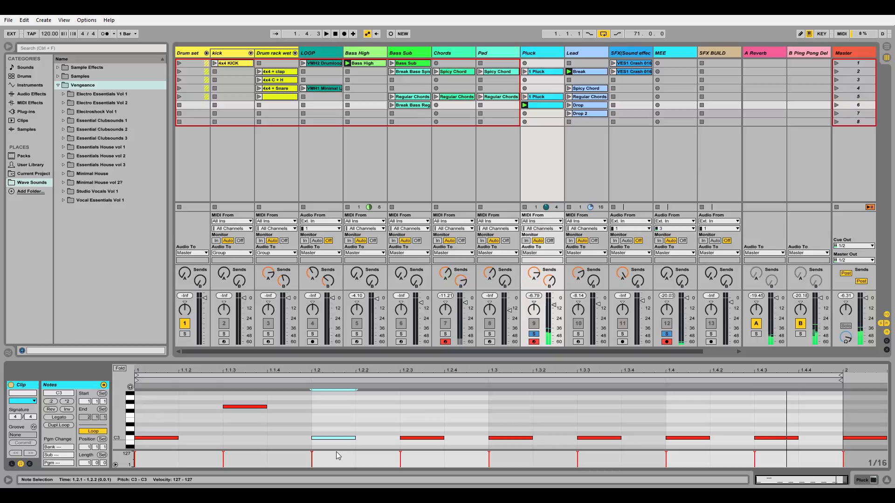
pyautogui.press('Up')
pyautogui.press('Up')
pyautogui.press('Up')
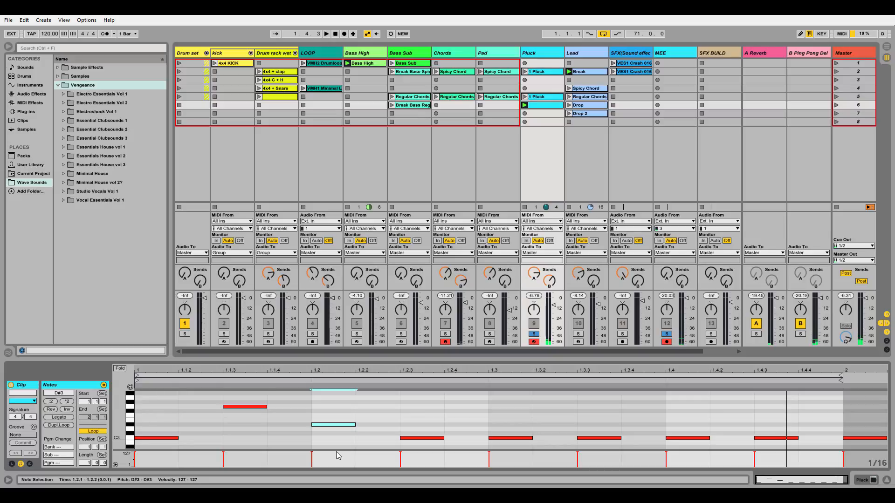
pyautogui.press('Up')
pyautogui.press('Up')
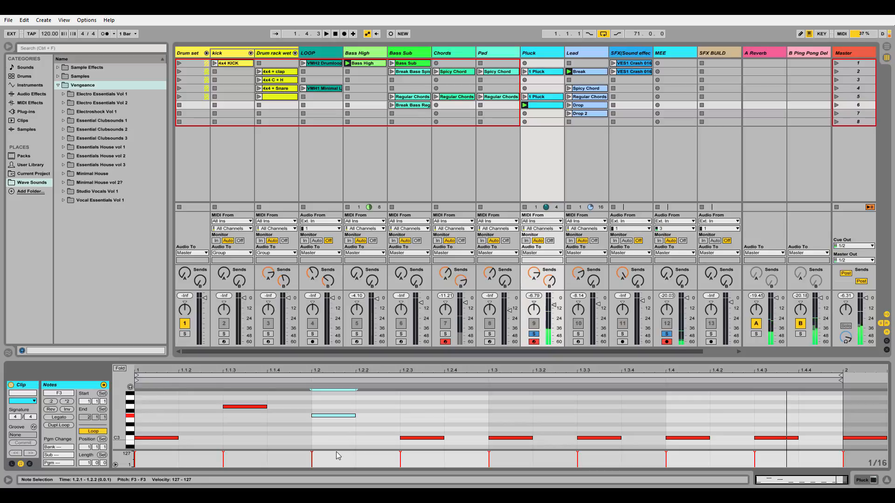
pyautogui.press('space')
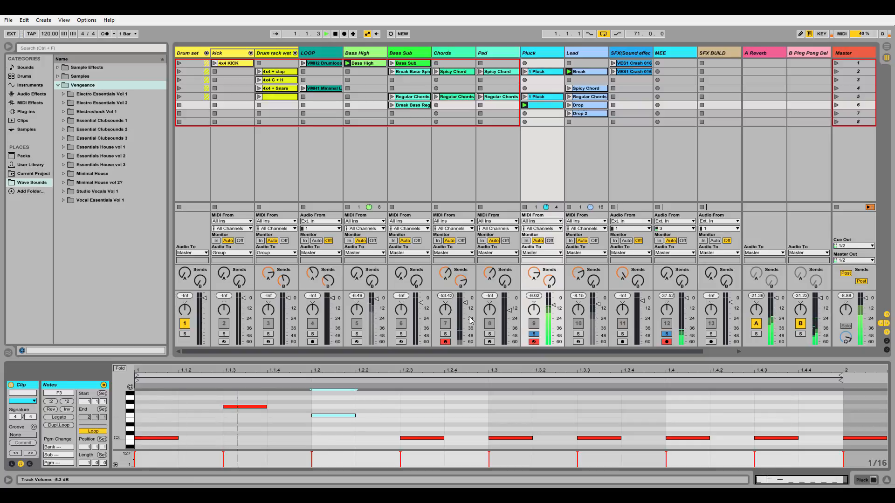
pyautogui.press('space')
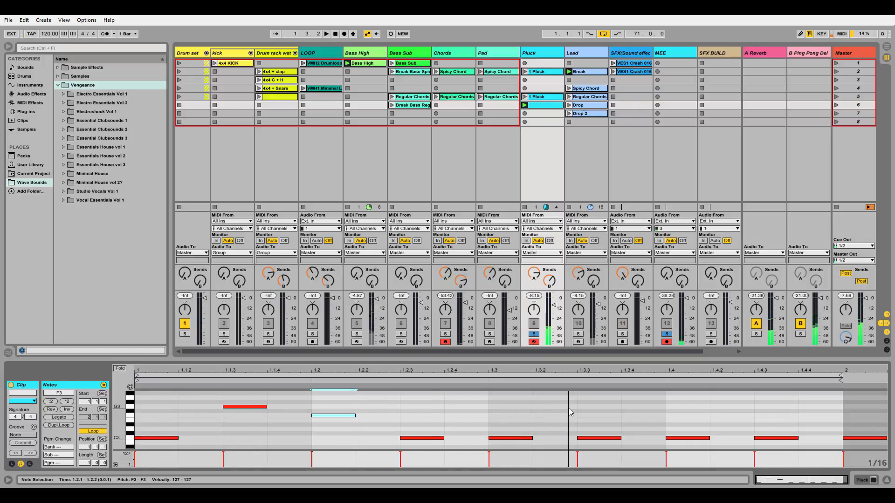
# Step: Raise the seventh note, at beat 1.4, to F3
pyautogui.click(589, 439)
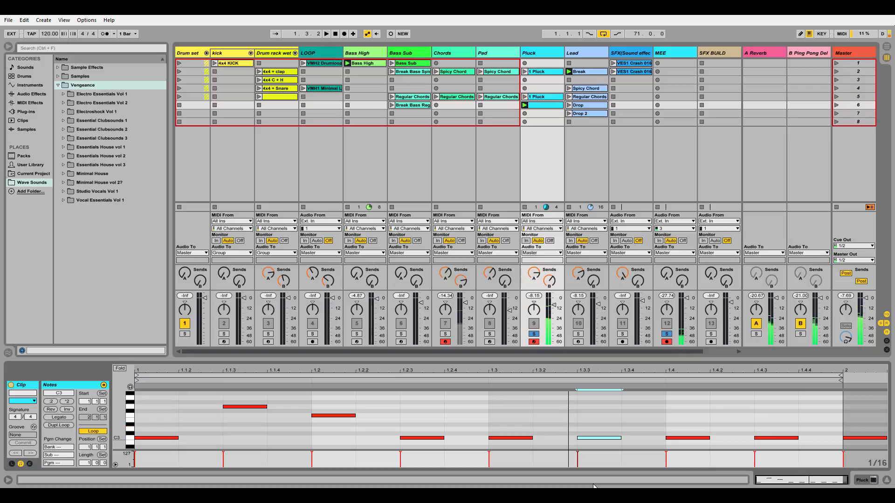
pyautogui.click(593, 437)
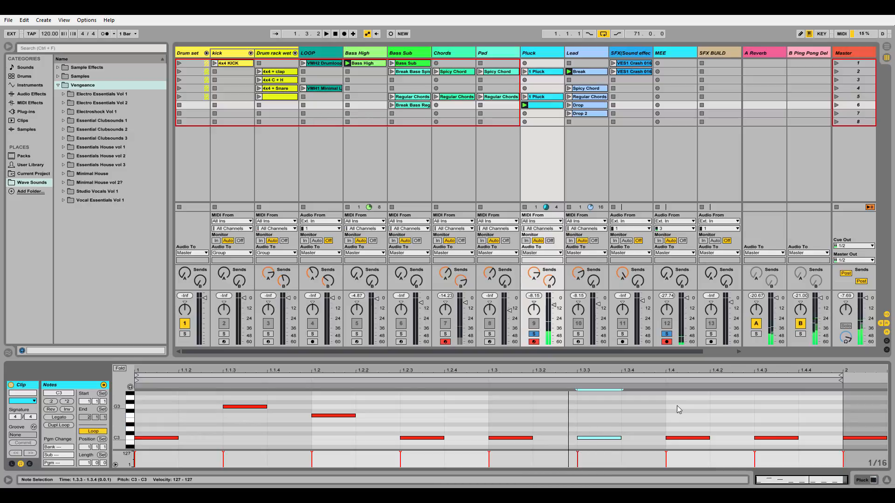
pyautogui.click(681, 438)
pyautogui.press('Up')
pyautogui.press('Up')
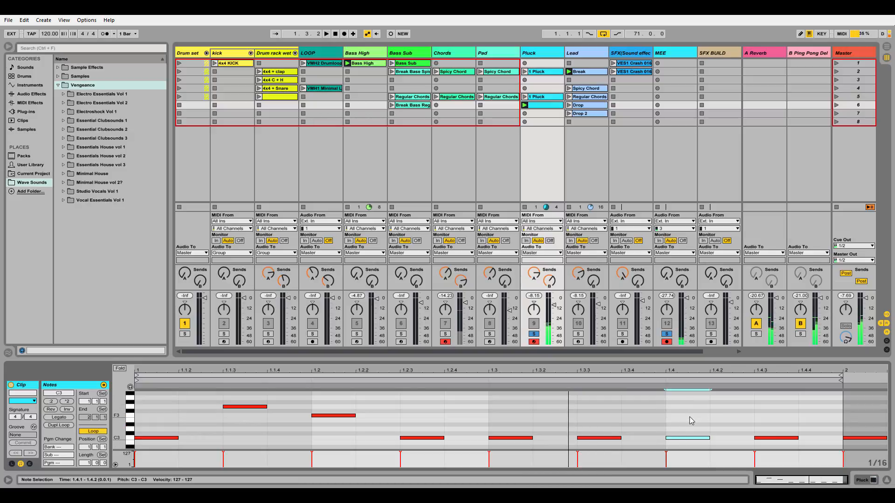
pyautogui.press('Up')
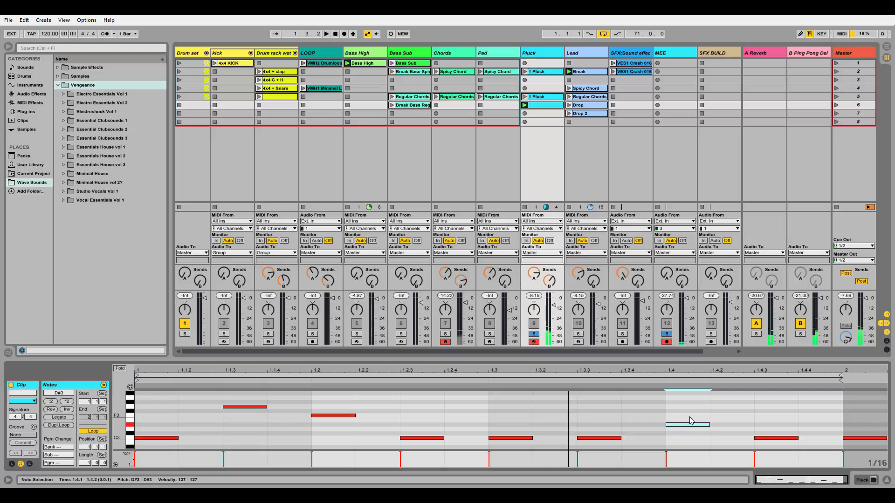
pyautogui.press('Up')
pyautogui.press('Up')
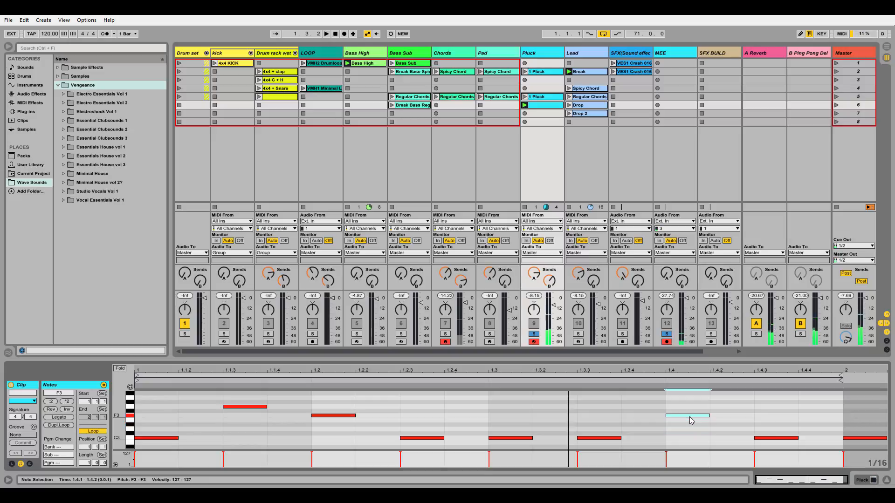
# Step: Raise the eighth note, at 1.4.3, to D#3 and play the melody
pyautogui.click(775, 438)
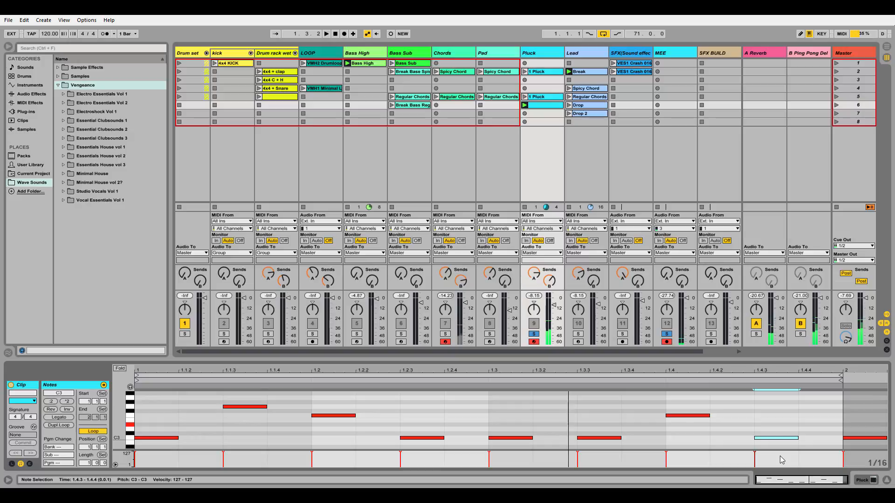
pyautogui.press('Up')
pyautogui.press('Up')
pyautogui.press('Up')
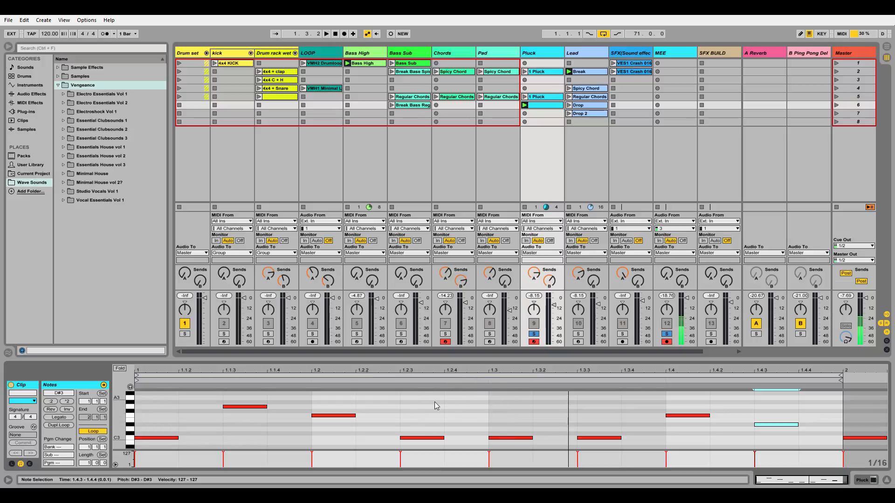
pyautogui.press('space')
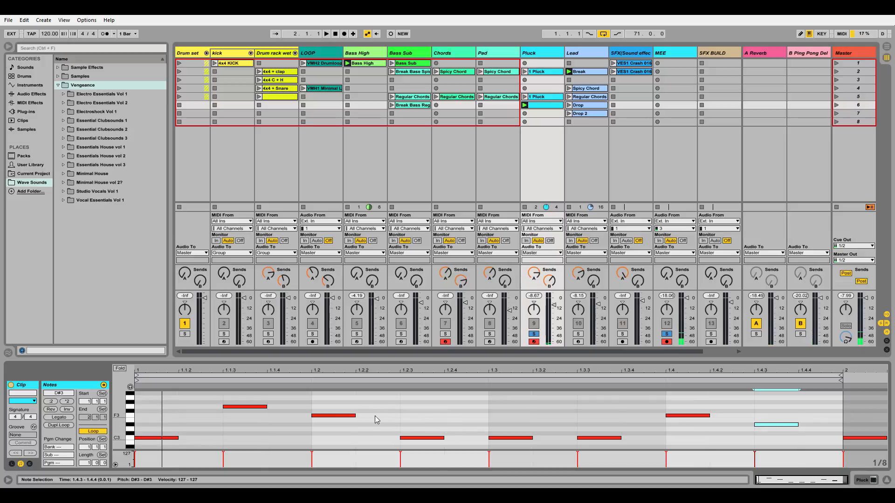
# Step: Narrow the note grid to 1/32 and move the G3 note a sixteenth later, to 1.1.4
pyautogui.hotkey('ctrl', '1')
pyautogui.click(258, 407)
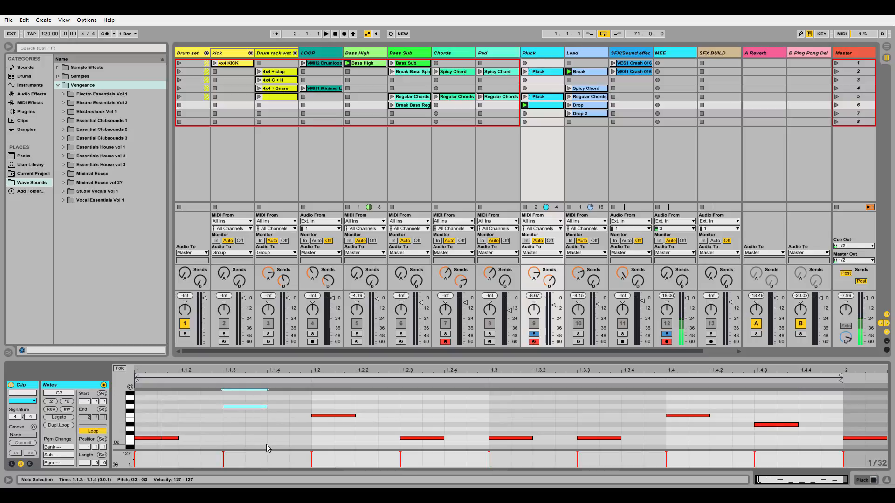
pyautogui.press('Right')
pyautogui.press('Right')
# Step: Move the F3 note at beat 1.2 a sixteenth later, to 1.2.2, auditioning the rhythm along the way
pyautogui.click(326, 425)
pyautogui.click(328, 416)
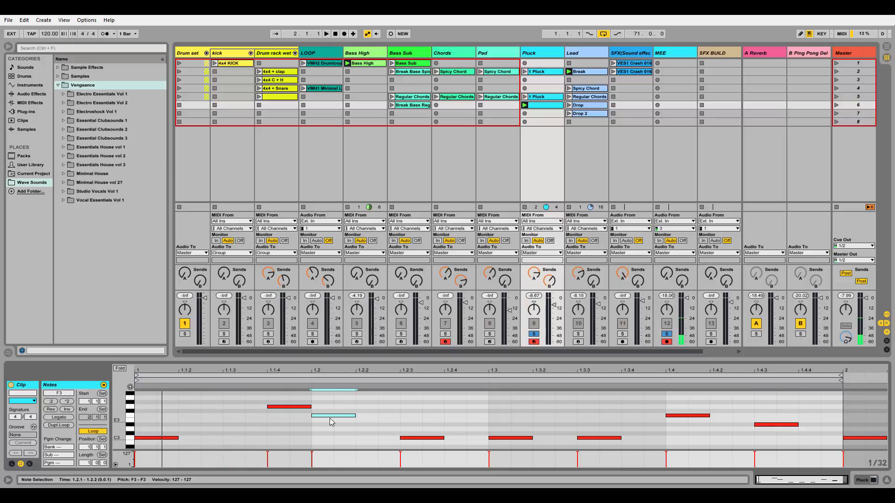
pyautogui.press('Right')
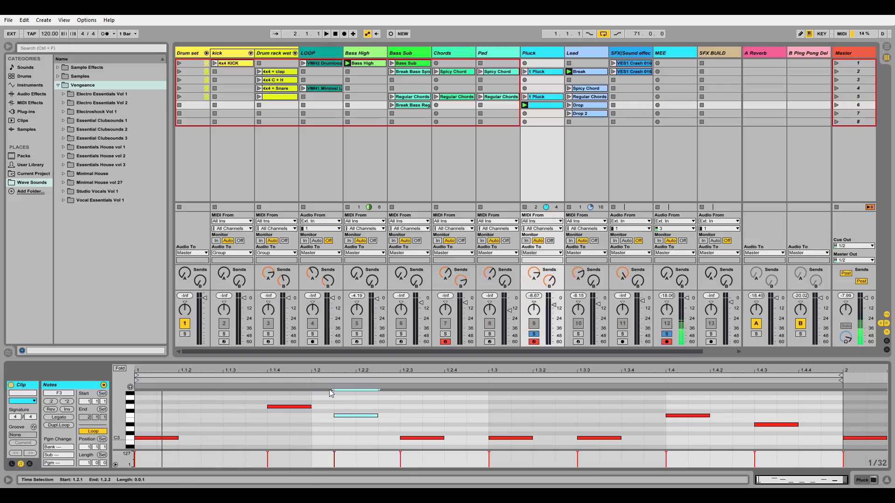
pyautogui.press('space')
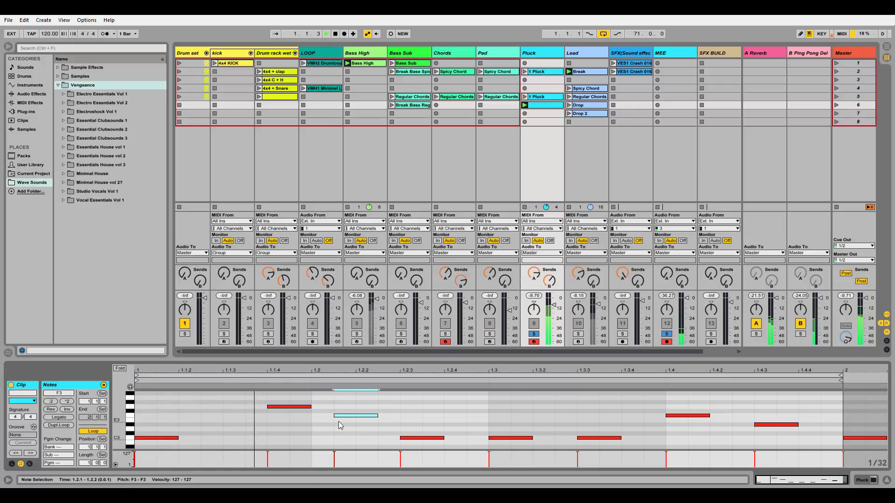
pyautogui.press('Right')
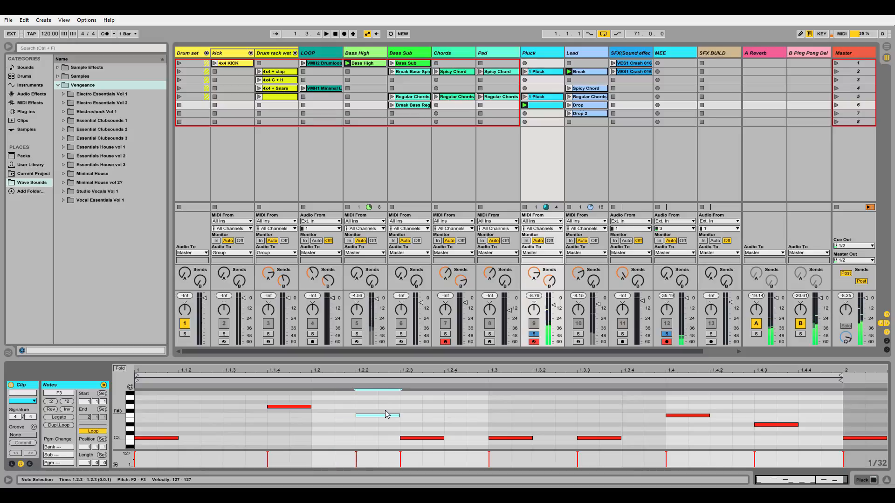
pyautogui.press('space')
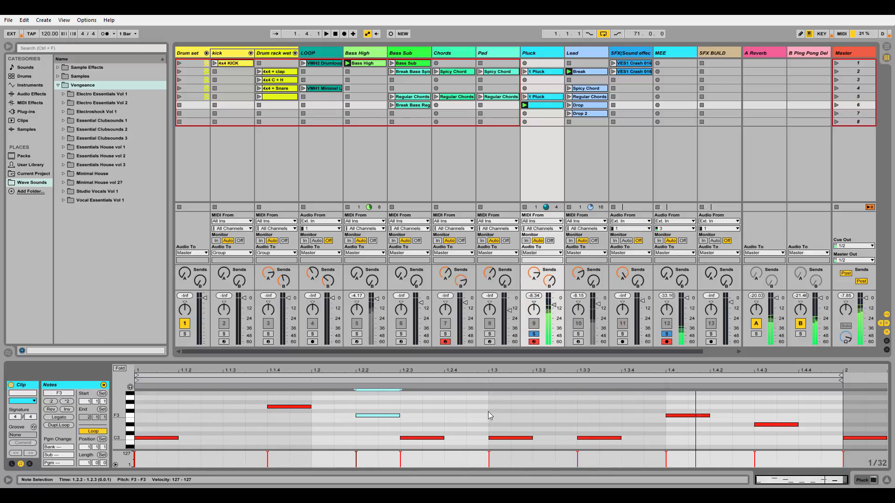
# Step: Shift the C3 notes at 1.3 and 1.3.3 a sixteenth later, to 1.3.2 and 1.3.4
pyautogui.moveTo(488, 413); pyautogui.dragTo(506, 466)
pyautogui.press('Right')
pyautogui.press('Right')
pyautogui.press('Right')
pyautogui.press('Right')
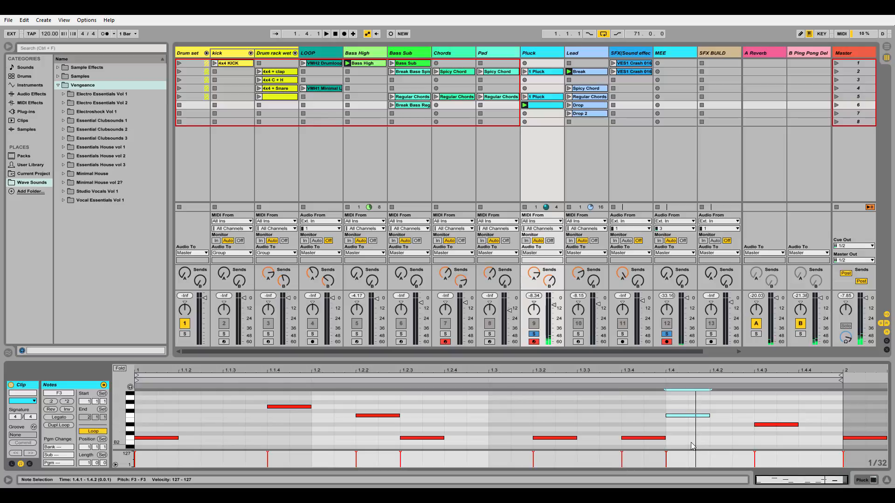
# Step: Move the closing D#3 note a sixteenth later, to 1.4.4, and play the finished pluck melody
pyautogui.click(765, 425)
pyautogui.press('Right')
pyautogui.press('space')
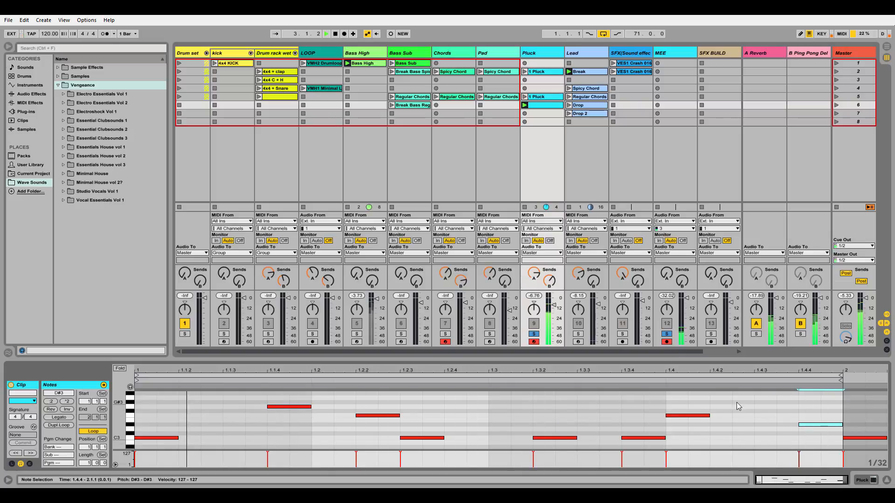
pyautogui.press('space')
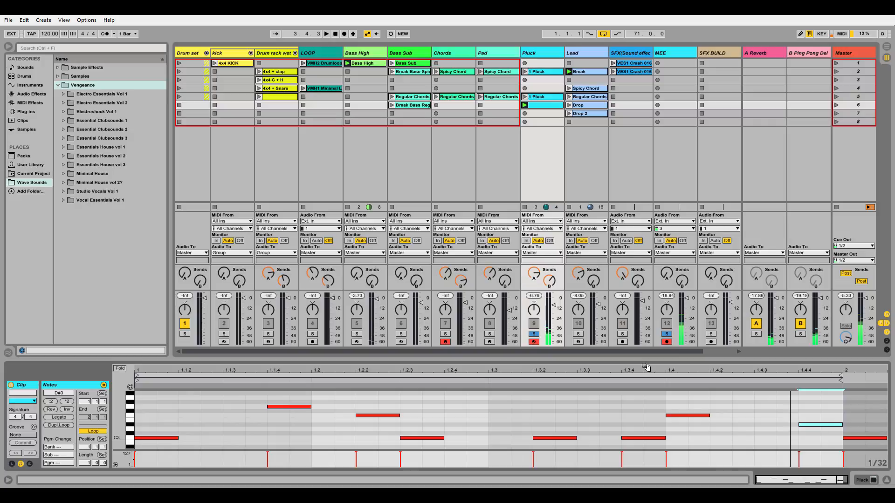
# Step: Solo the Chords and Pad tracks along with Pluck, and launch the Regular Chords clip on the Chords track
pyautogui.click(444, 335)
pyautogui.click(490, 334)
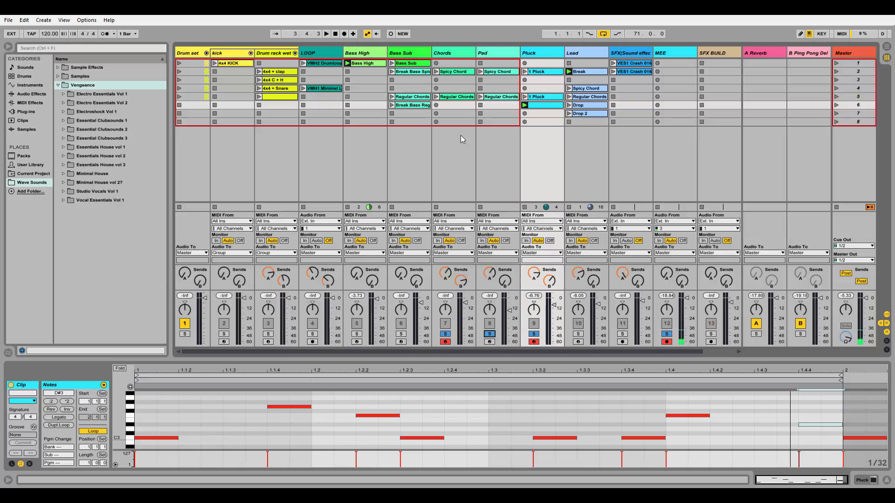
pyautogui.click(437, 96)
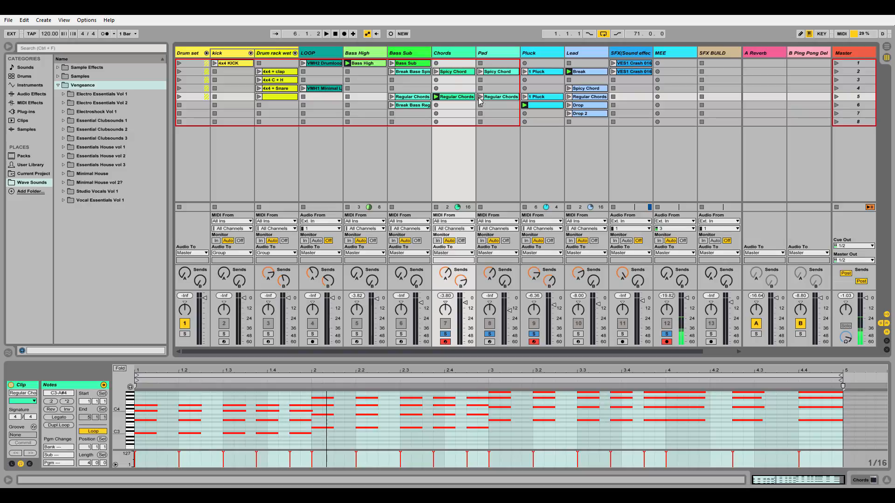
# Step: Switch the Chords track to the Spicy Chord clip, solo the LOOP track, and launch its VMH1 Minimal Loop clip
pyautogui.click(436, 72)
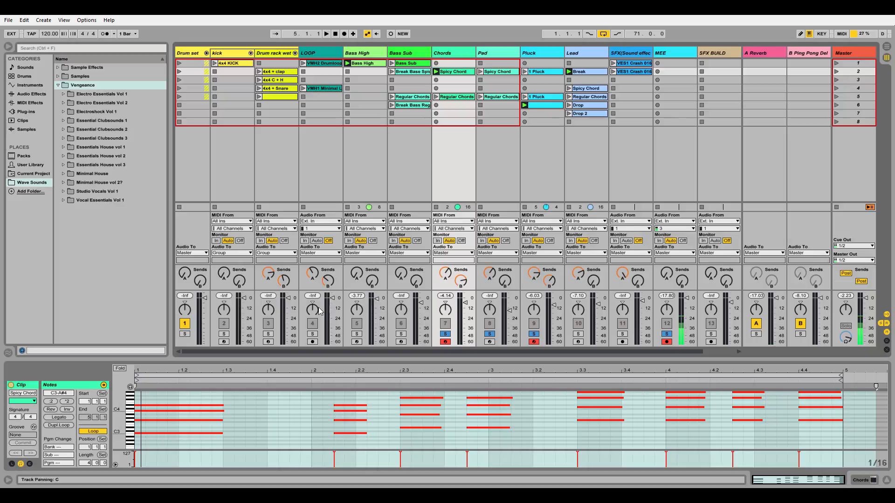
pyautogui.click(313, 334)
pyautogui.click(304, 88)
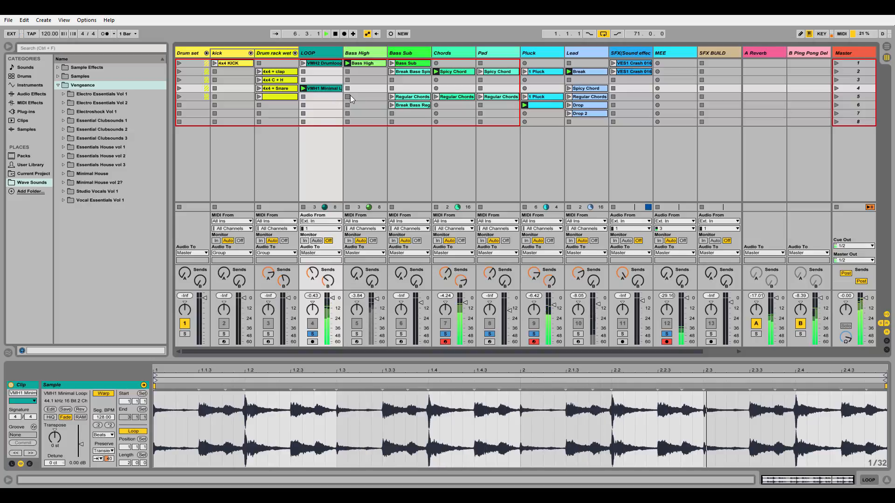
# Step: Launch the Pad track's Spicy Chord clip alongside the other parts, and stop the LOOP, Chords and Pad tracks
pyautogui.click(480, 71)
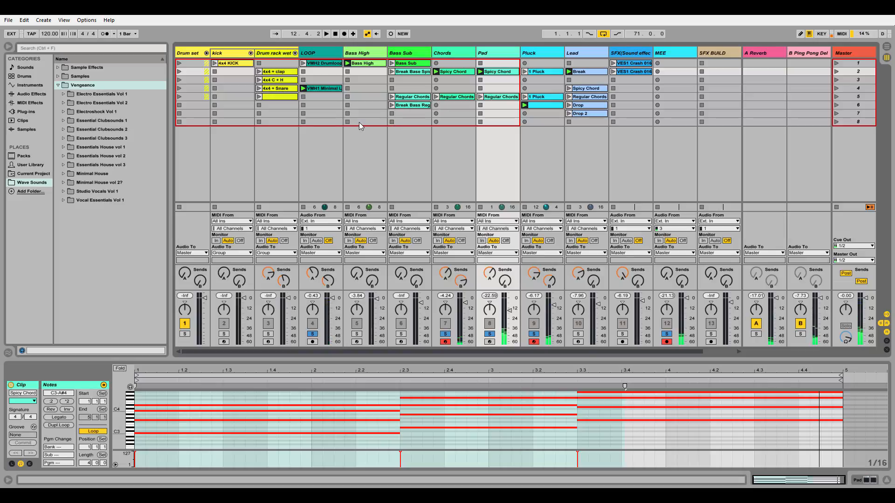
pyautogui.click(303, 122)
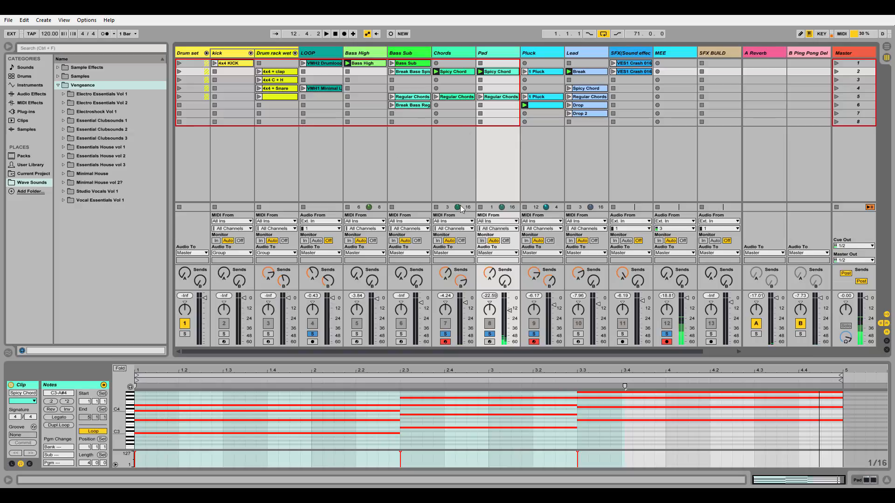
pyautogui.click(436, 208)
pyautogui.click(480, 207)
# Step: Delete the unnamed melody clip in scene 6 of the Pluck track and stop the clip playing on the Lead track
pyautogui.click(545, 106)
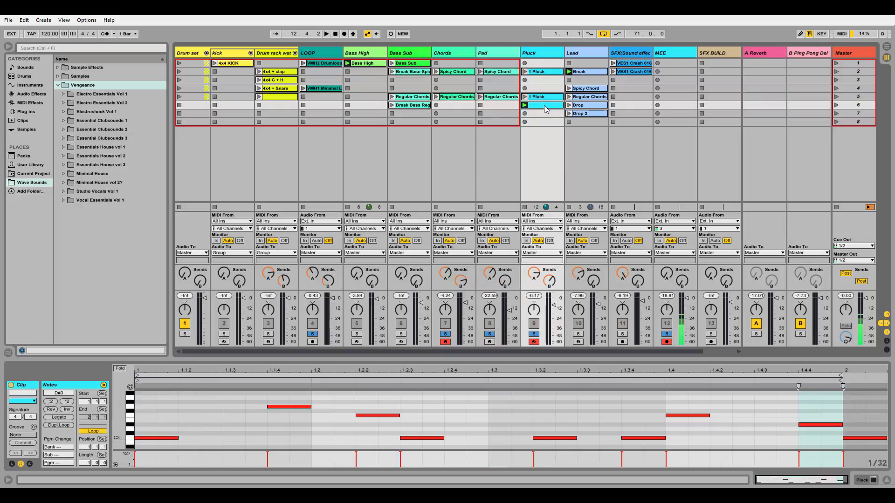
pyautogui.press('Delete')
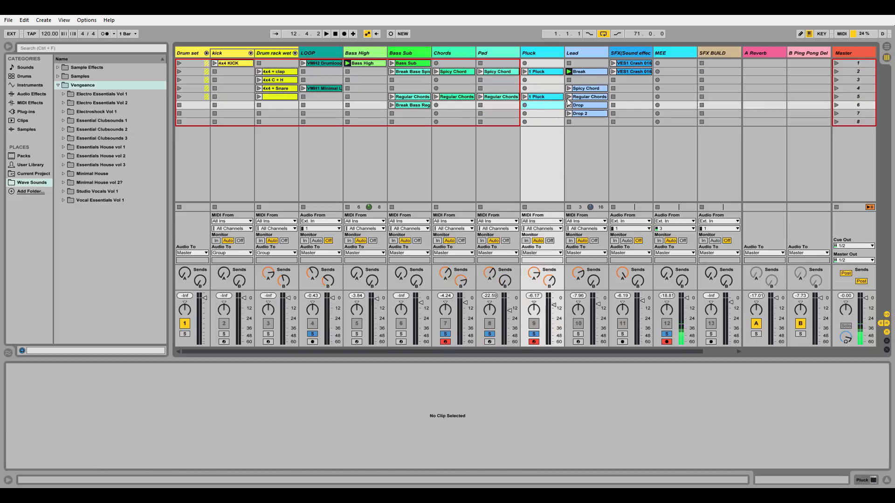
pyautogui.click(569, 207)
# Step: Fold the Drum set group and examine the waveforms of the reversed and regular VES1 Crash 016 clips on the SFX(Sound effects) track
pyautogui.click(206, 53)
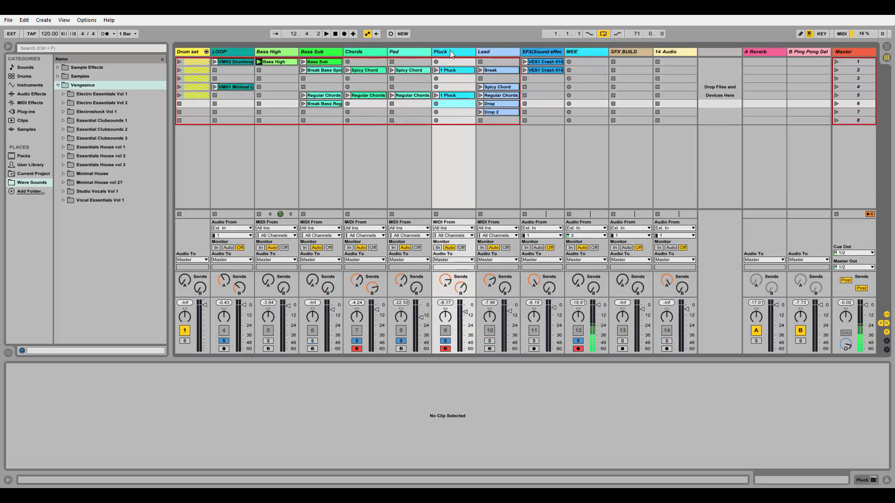
pyautogui.click(544, 53)
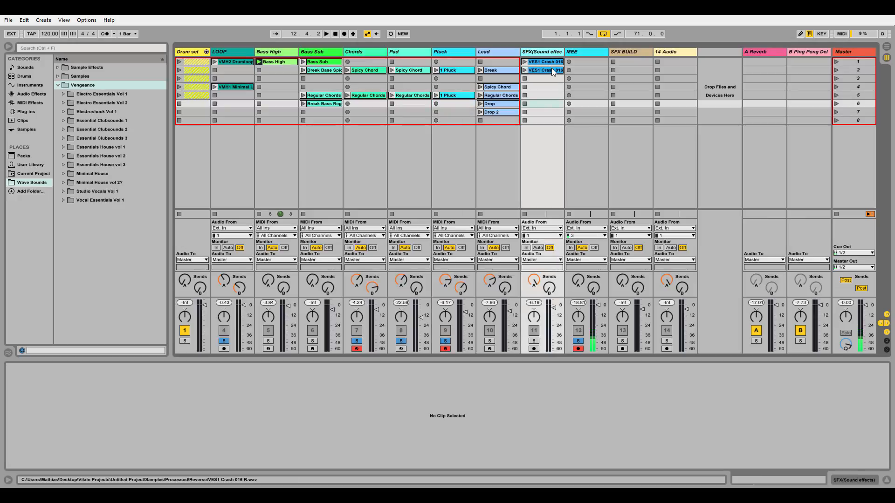
pyautogui.click(552, 68)
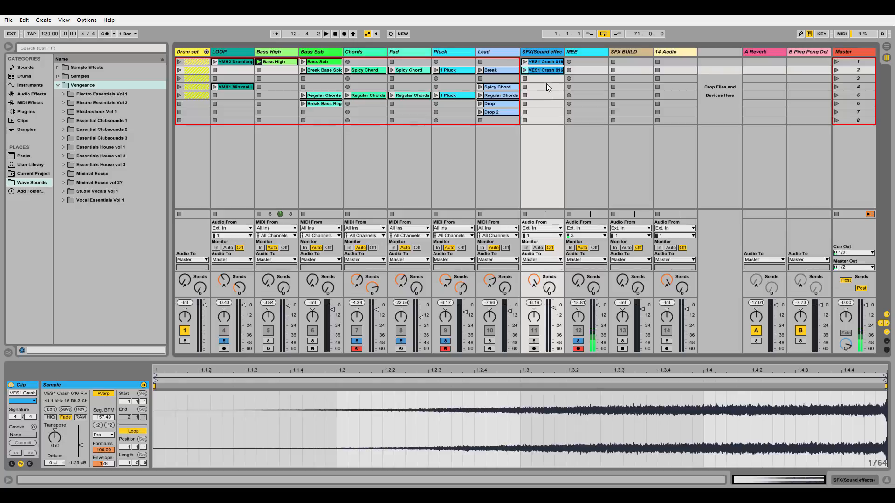
pyautogui.click(537, 66)
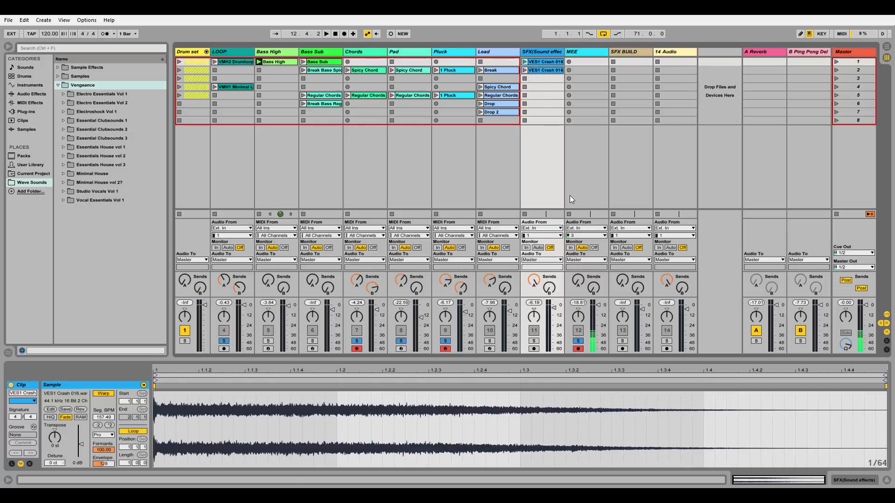
# Step: Solo the SFX(Sound effects) and MEE tracks, and launch the reversed VES1 Crash 016 clip followed by the regular crash clip
pyautogui.click(535, 341)
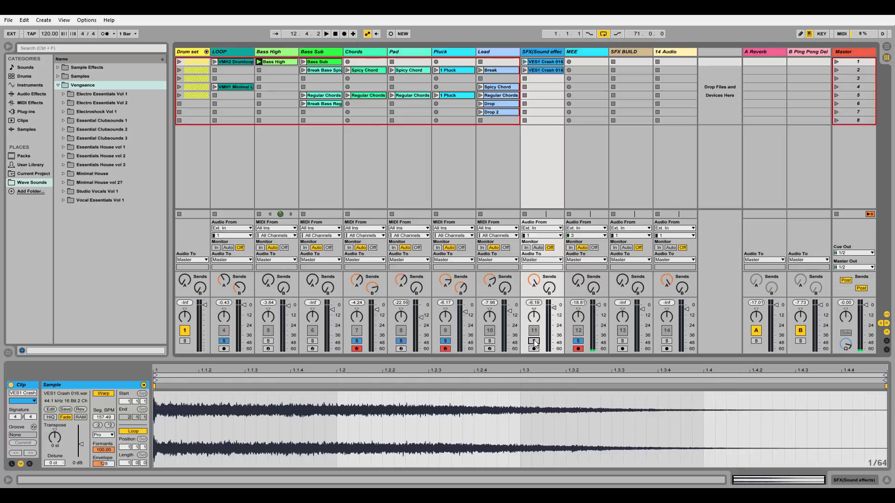
pyautogui.keyDown('ctrl'); pyautogui.click(578, 341); pyautogui.keyUp('ctrl')
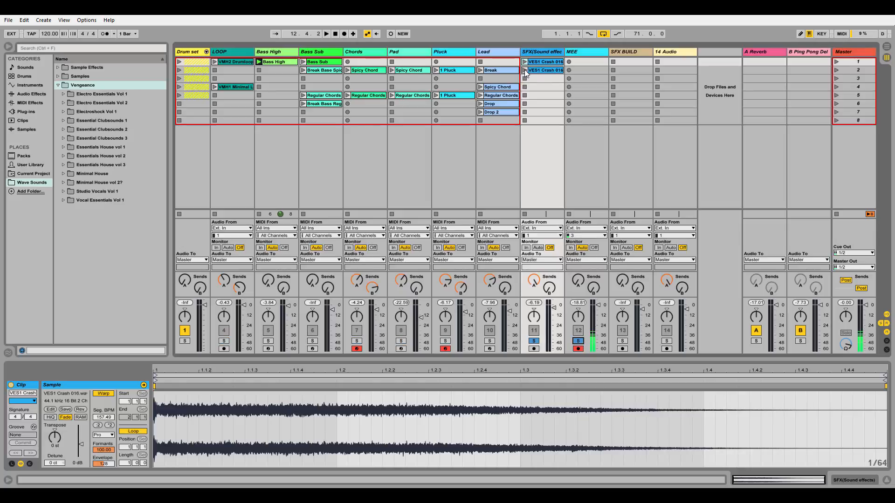
pyautogui.click(525, 70)
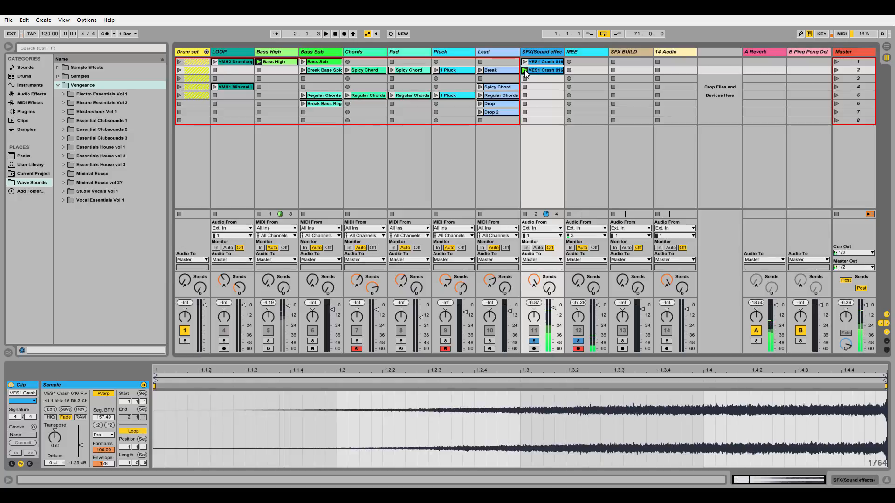
pyautogui.click(524, 62)
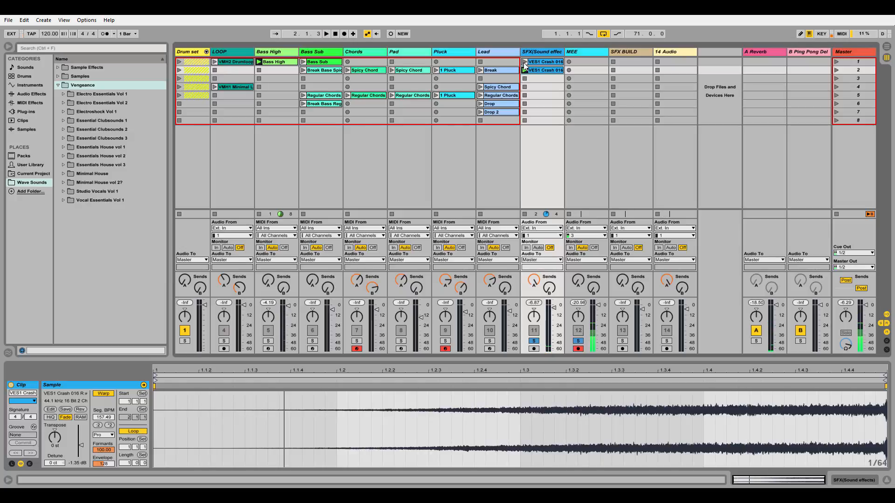
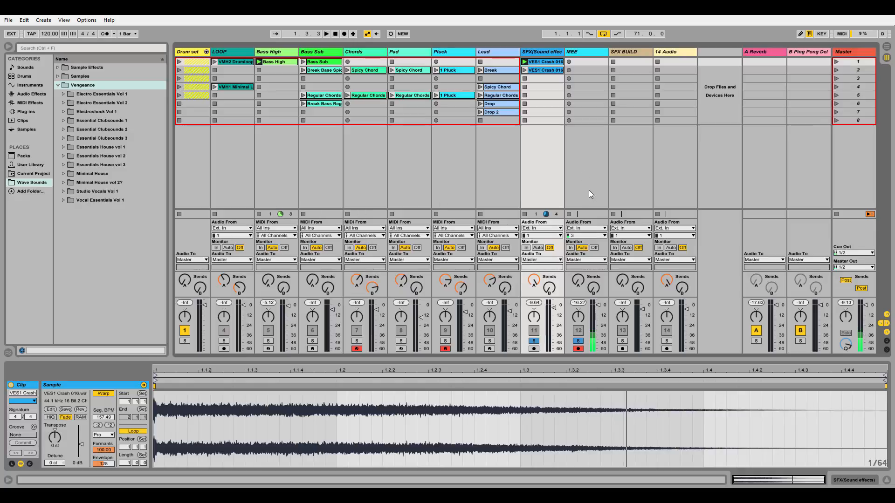
# Step: Switch to the Arrangement View and return all tracks to arrangement playback
pyautogui.click(636, 163)
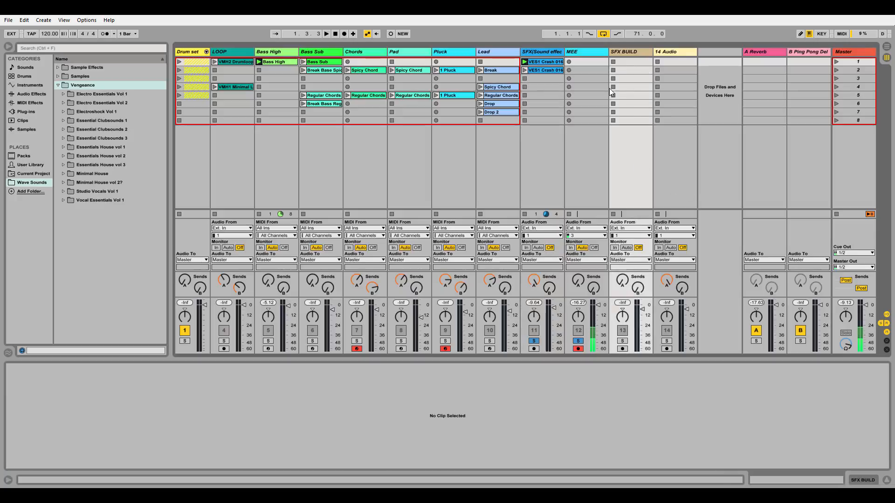
pyautogui.click(887, 47)
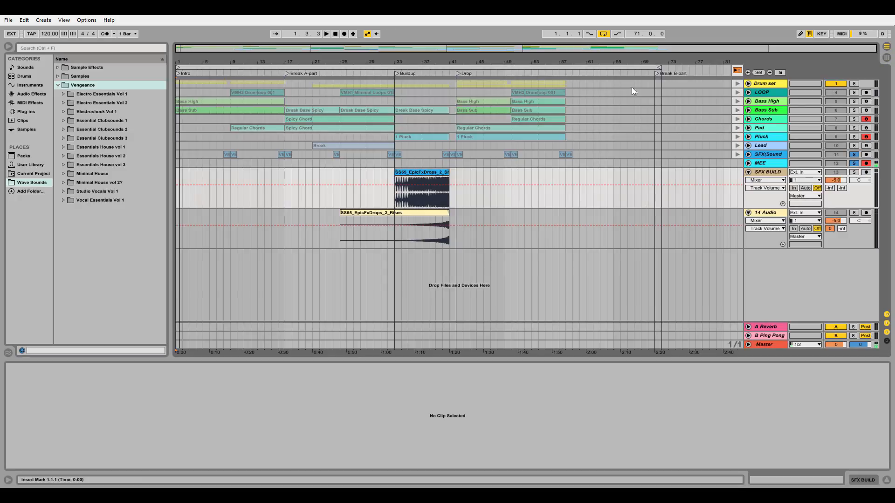
pyautogui.click(738, 70)
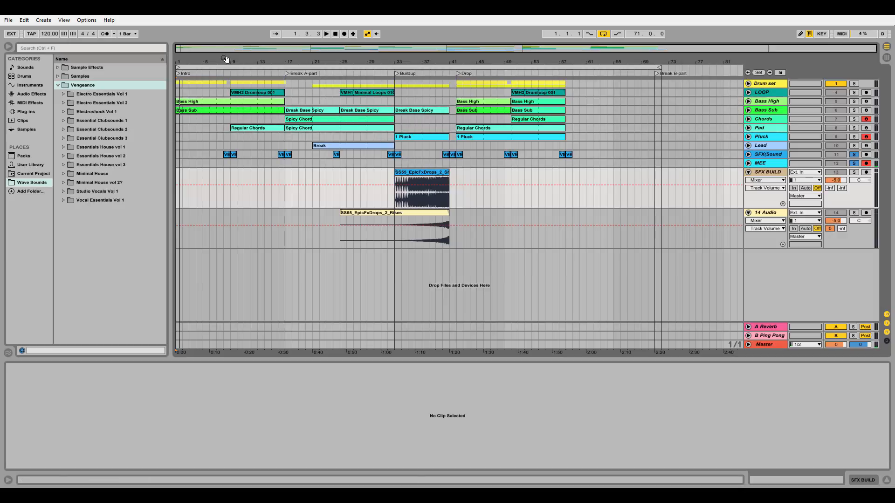
# Step: Unfold the Drum set group and examine the Intro section's 4x4 KICK and bass clips
pyautogui.moveTo(226, 60); pyautogui.dragTo(257, 93)
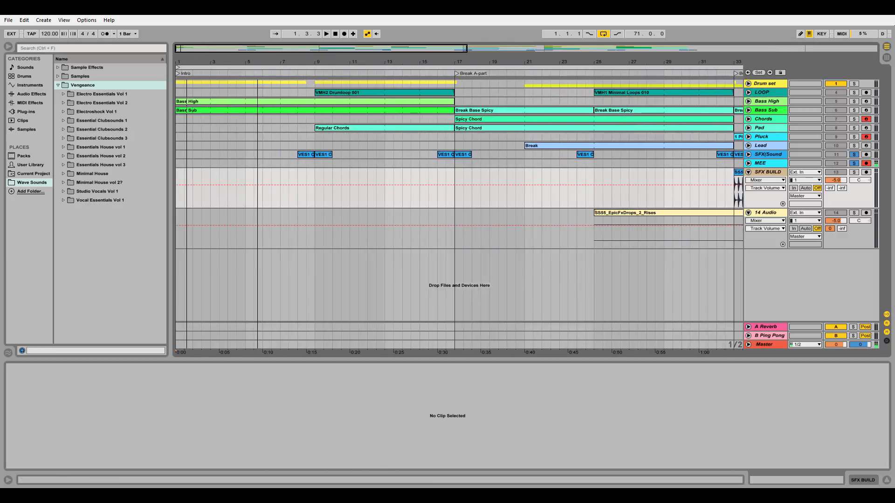
pyautogui.click(749, 84)
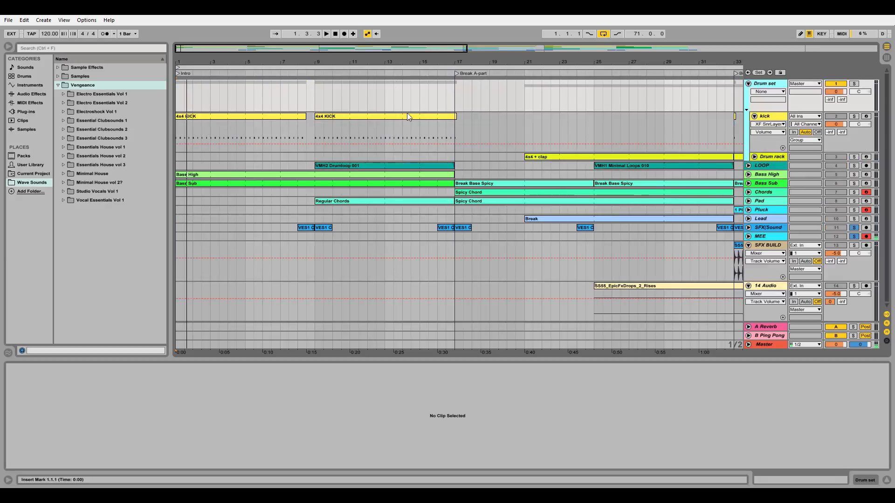
pyautogui.moveTo(224, 56); pyautogui.dragTo(225, 42)
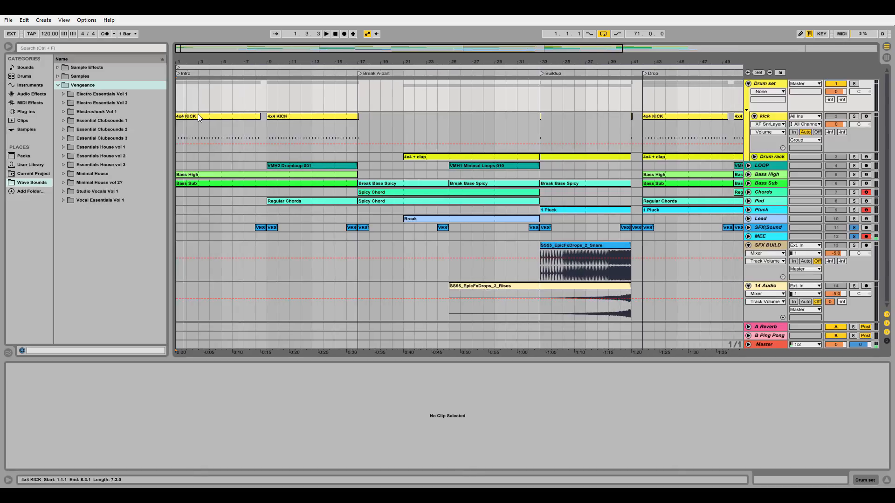
pyautogui.click(198, 116)
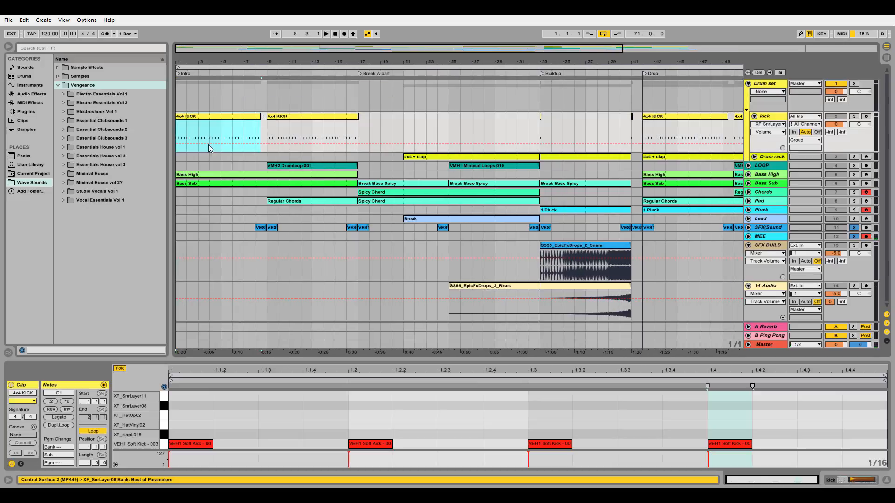
pyautogui.keyDown('shift'); pyautogui.click(205, 175); pyautogui.keyUp('shift')
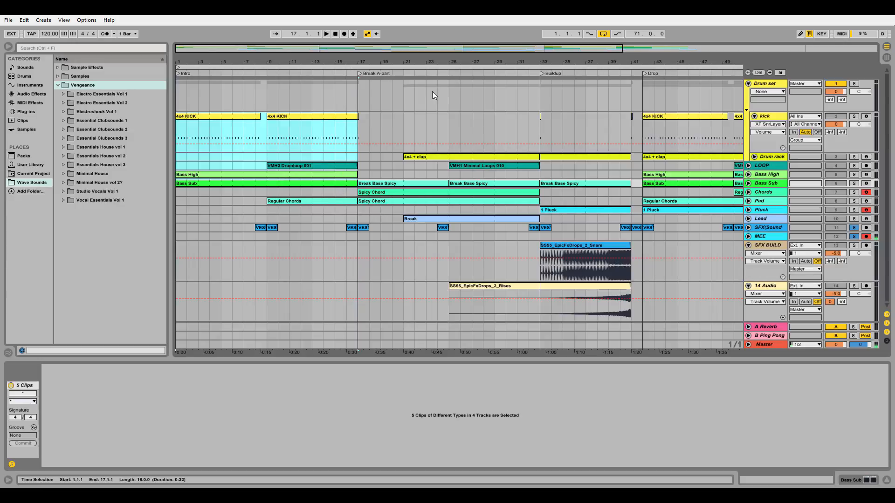
# Step: Examine the Break A-part's Spicy Chord clips on Chords and Pad, and the Break Base Spicy clip on Bass Sub
pyautogui.click(416, 220)
pyautogui.click(380, 192)
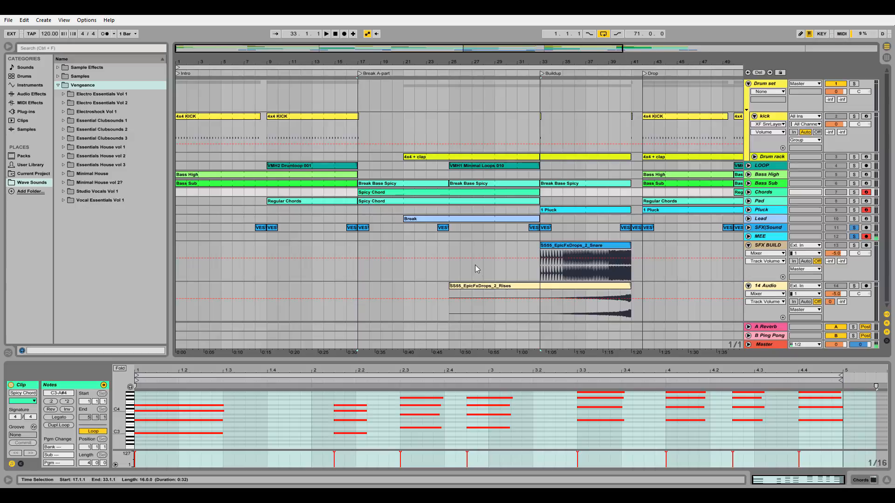
pyautogui.click(373, 201)
pyautogui.click(383, 183)
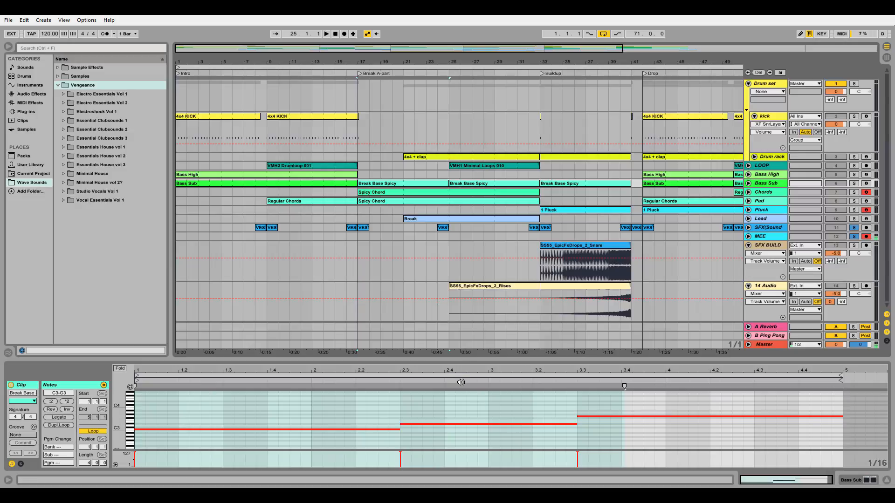
# Step: Examine the Break A-part's 4x4 + clap, Break lead, reversed VES1 Crash 016 and VMH1 Minimal Loops 010 clips
pyautogui.click(425, 157)
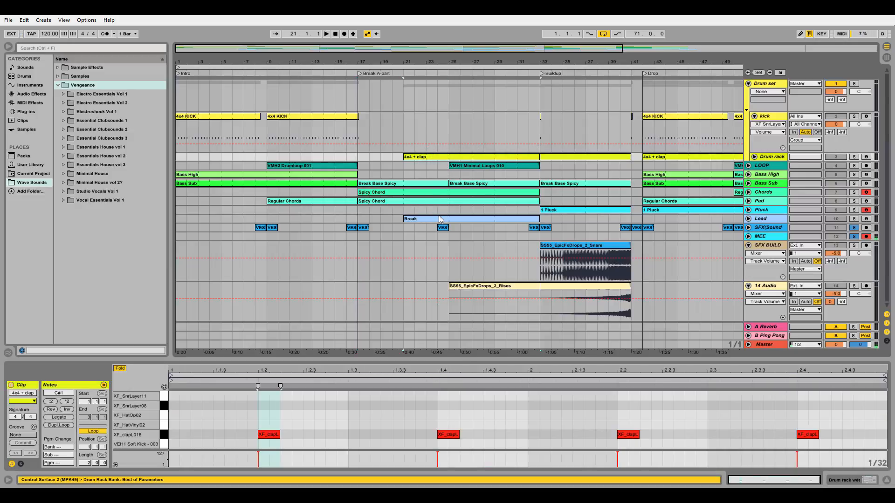
pyautogui.click(412, 220)
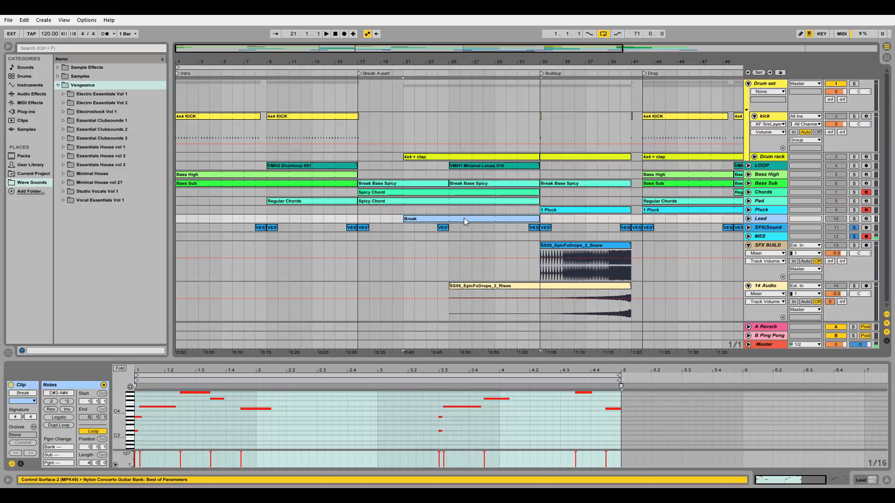
pyautogui.click(426, 227)
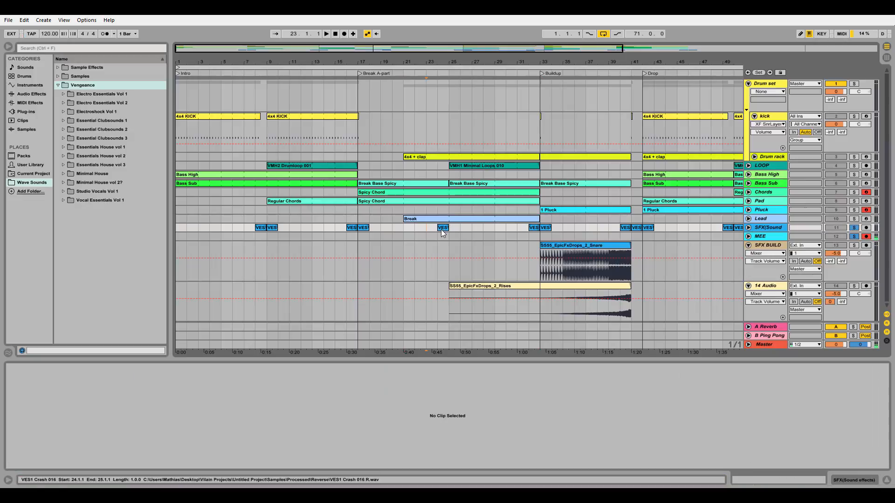
pyautogui.click(441, 228)
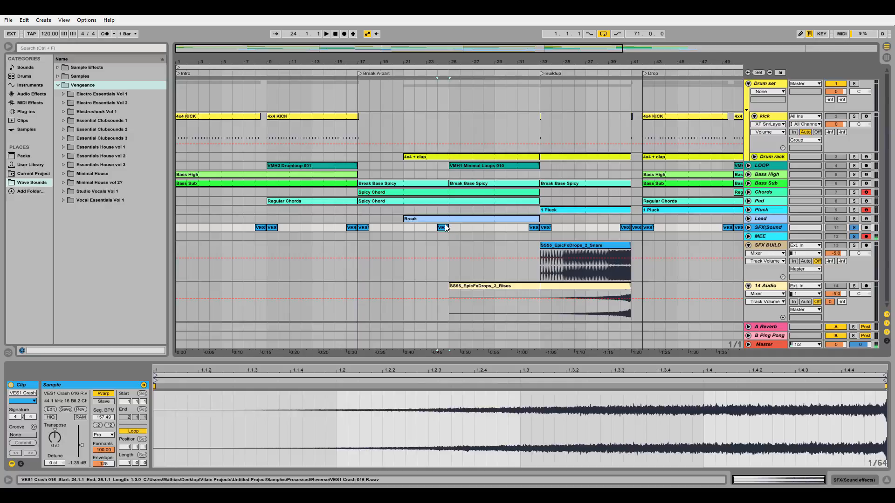
pyautogui.click(476, 165)
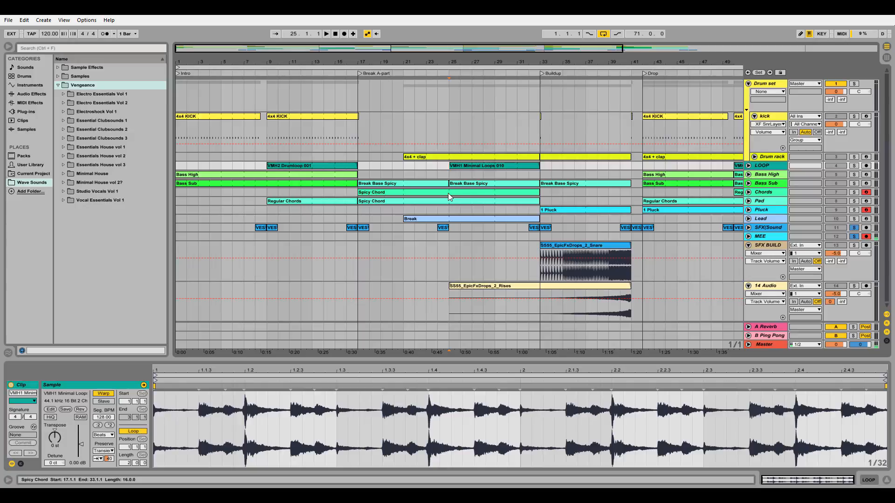
pyautogui.click(467, 167)
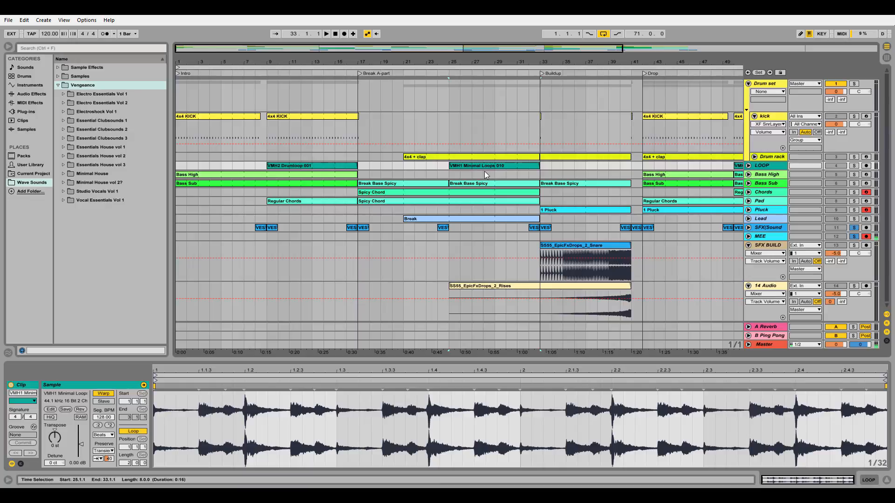
# Step: Solo the Drum rack track and play its snare-pattern clip through the Buildup section, stopping at the end
pyautogui.click(558, 155)
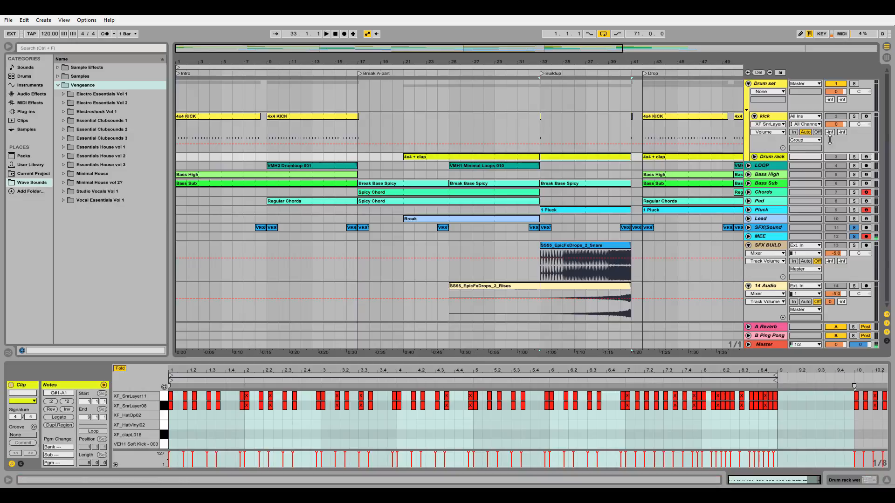
pyautogui.click(853, 156)
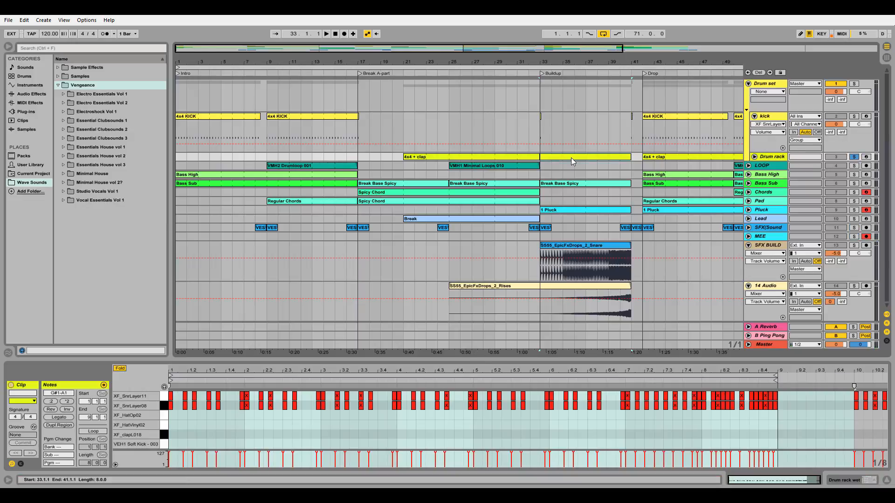
pyautogui.press('space')
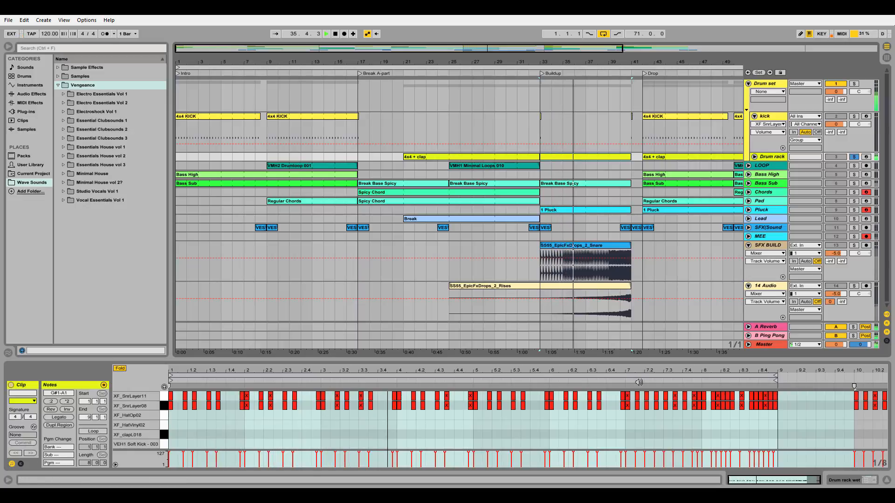
pyautogui.click(559, 386)
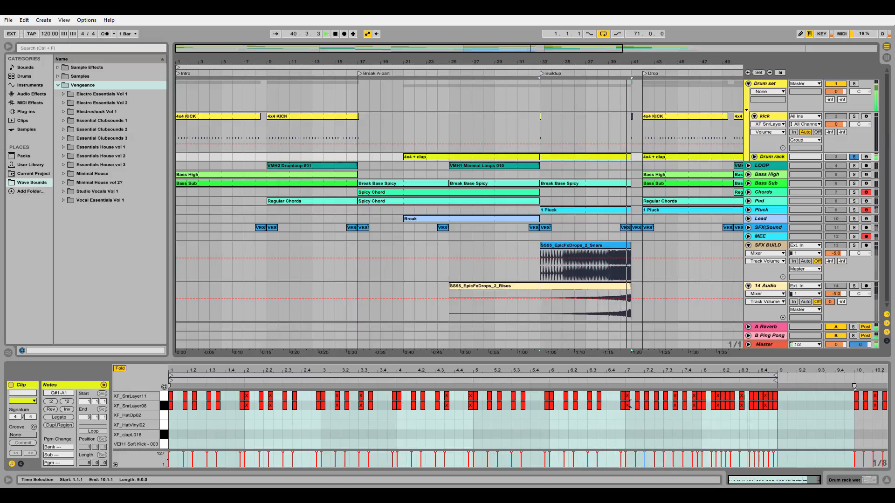
pyautogui.press('space')
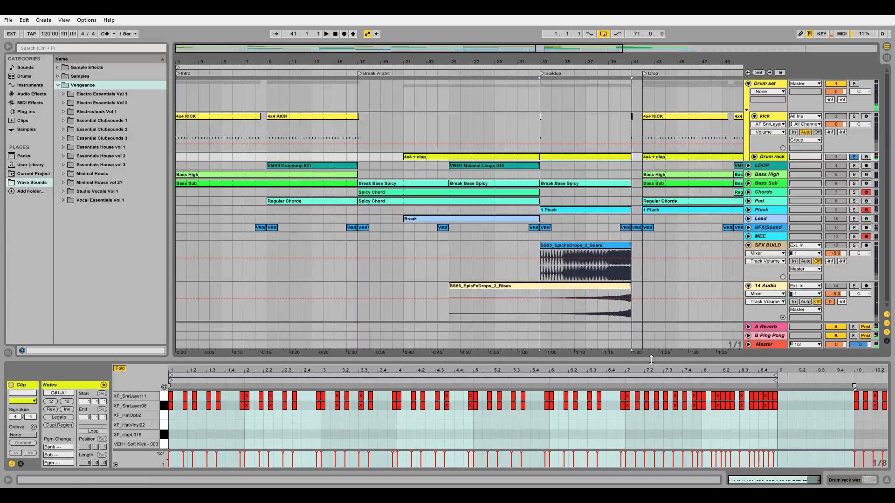
# Step: Solo the SFX BUILD track alongside Drum rack and play the Buildup's SS55_EpicFxDrops_2_Snare clip to its end
pyautogui.click(853, 237)
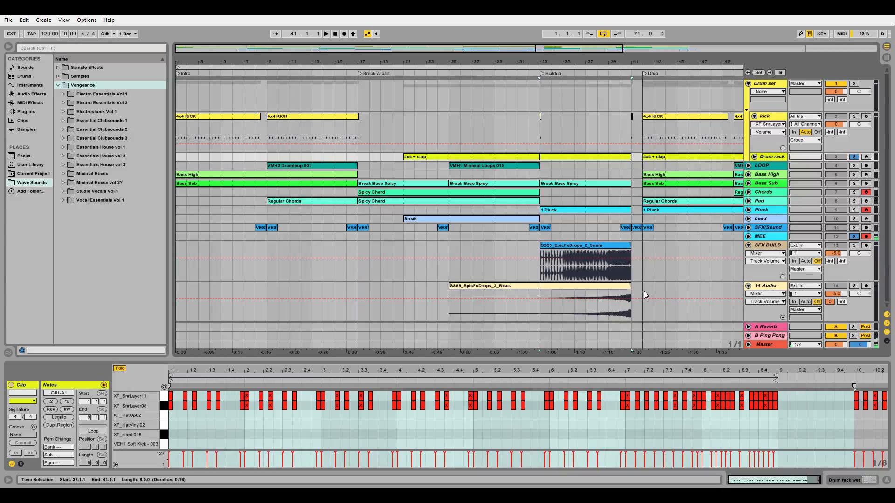
pyautogui.click(606, 245)
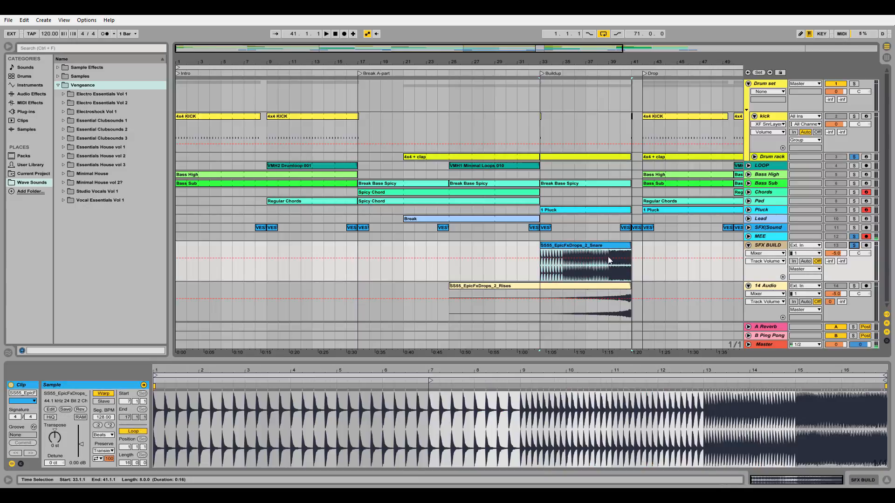
pyautogui.press('space')
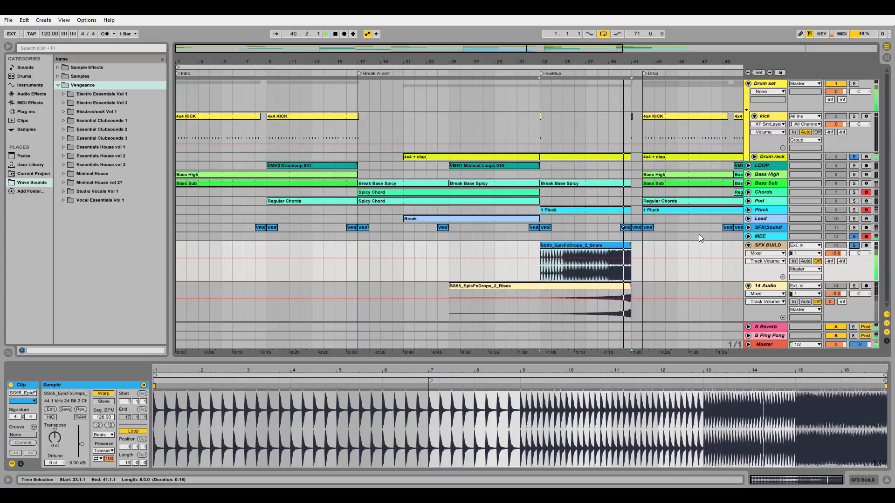
pyautogui.press('space')
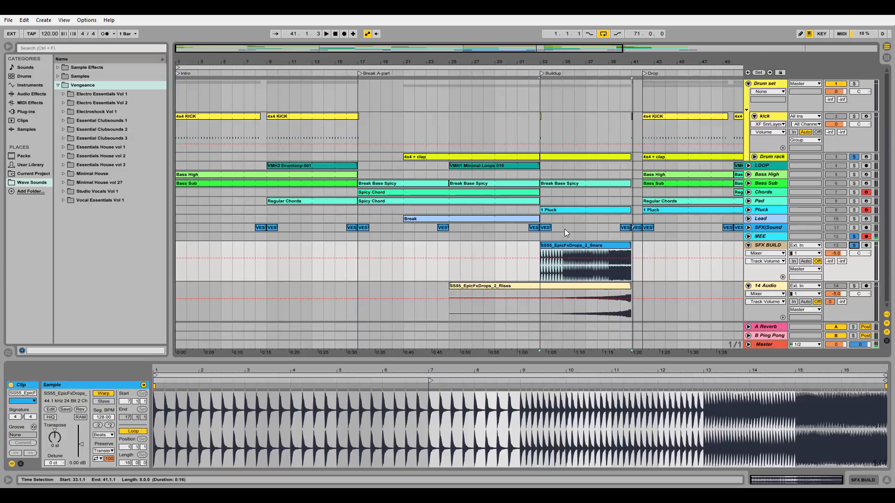
# Step: Solo the Bass Sub track and examine the held C3 note in its Buildup clip, and the Buildup's 1 Pluck clip
pyautogui.click(853, 183)
pyautogui.click(565, 183)
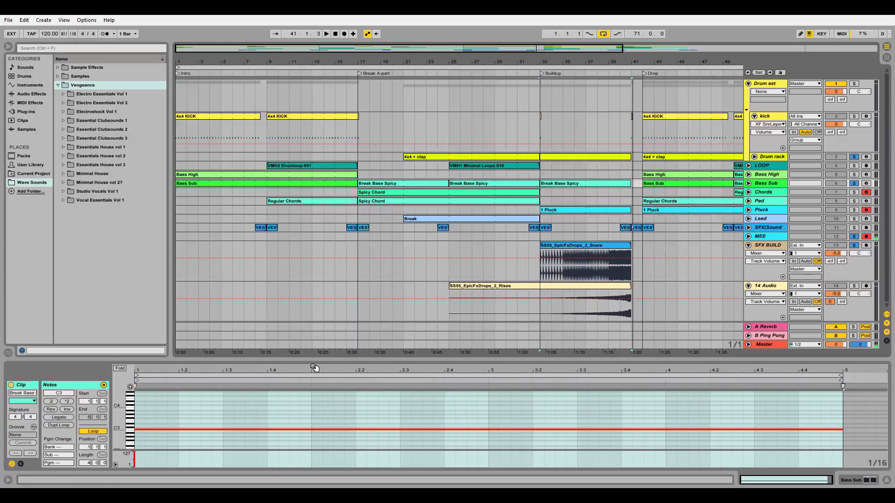
pyautogui.click(141, 429)
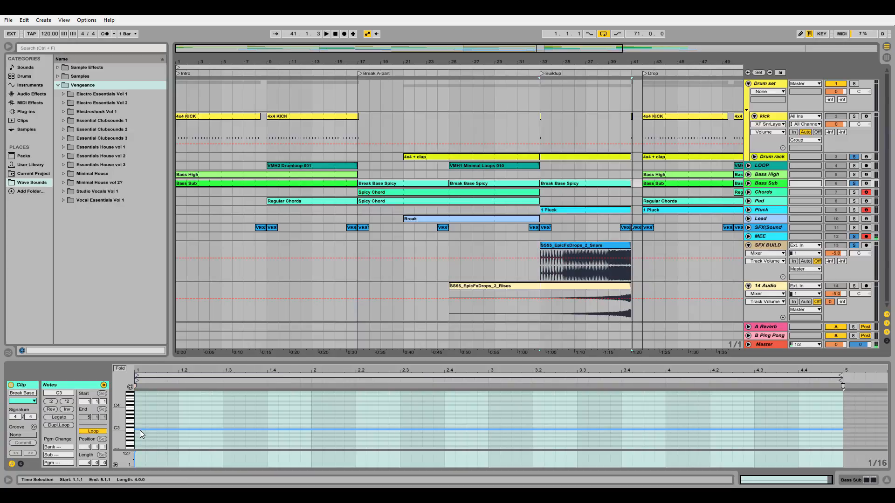
pyautogui.click(140, 430)
pyautogui.click(141, 430)
pyautogui.click(141, 431)
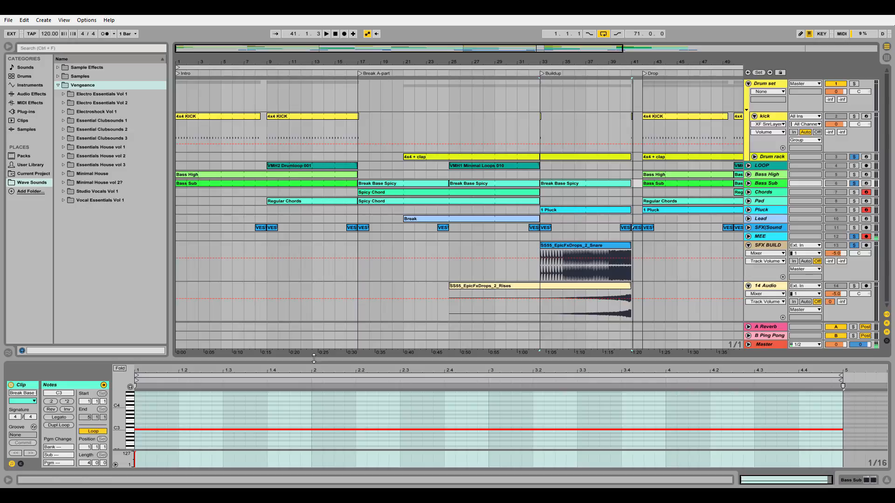
pyautogui.click(166, 430)
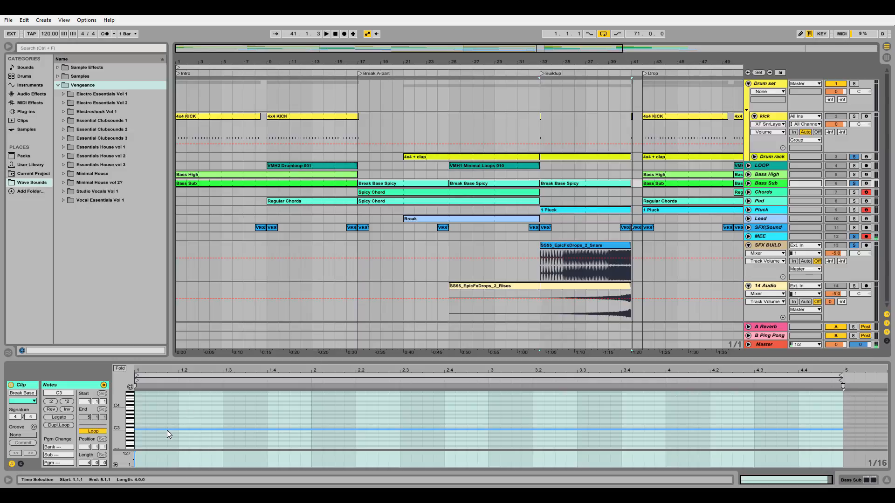
pyautogui.click(594, 212)
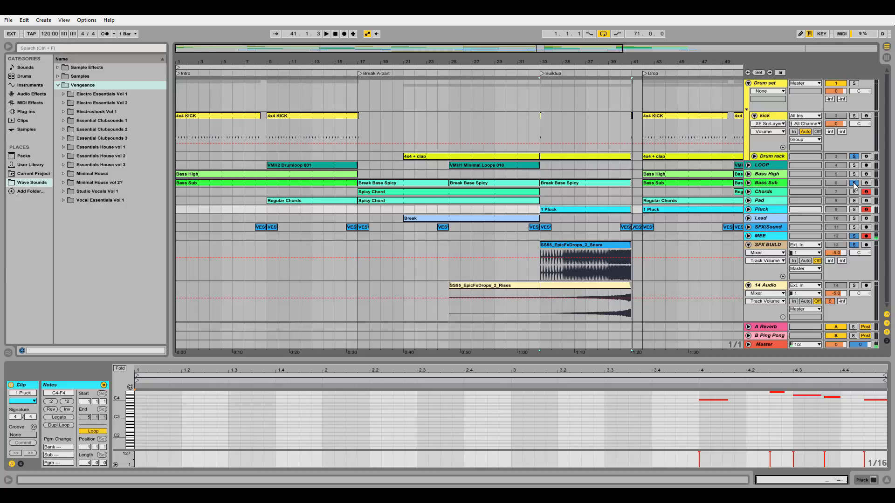
# Step: Solo the 14 Audio track and audition the SS55_EpicFxDrops_2_Rises clip from bar 38
pyautogui.click(854, 286)
pyautogui.click(595, 305)
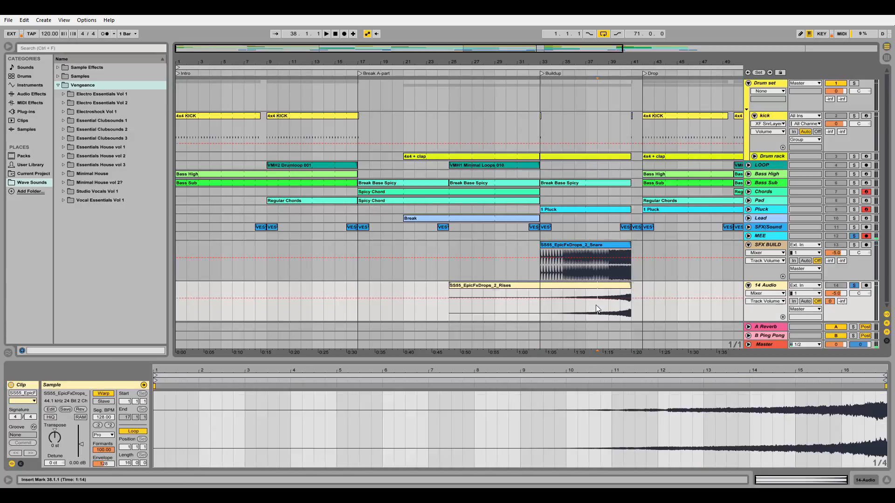
pyautogui.press('space')
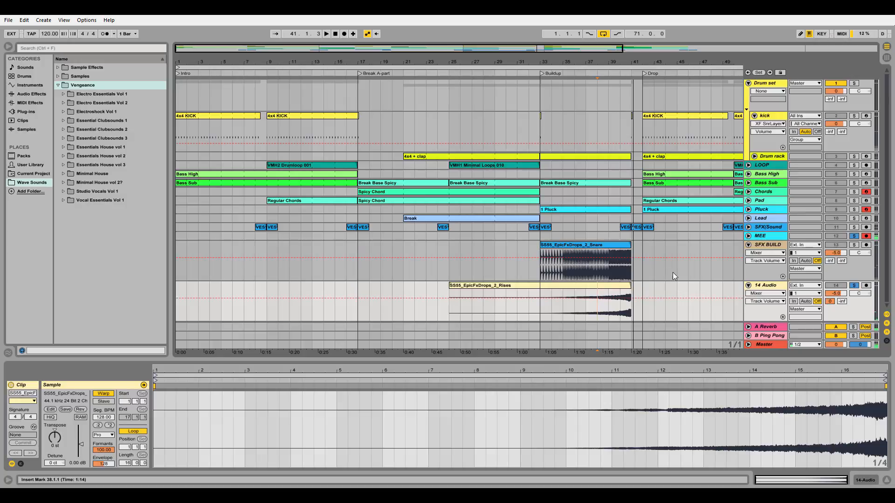
# Step: Collapse the Vengeance folder and examine the notes of the short 4x4 KICK clip at bar 41, before the Drop
pyautogui.click(59, 85)
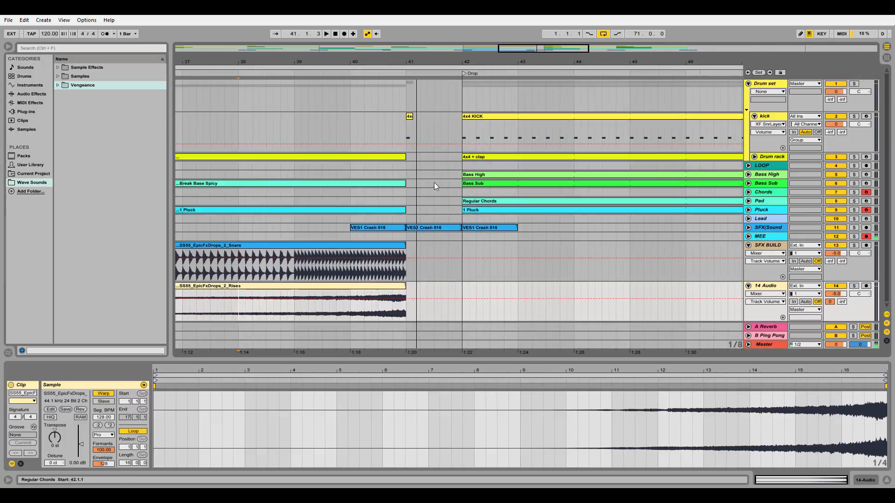
pyautogui.click(409, 118)
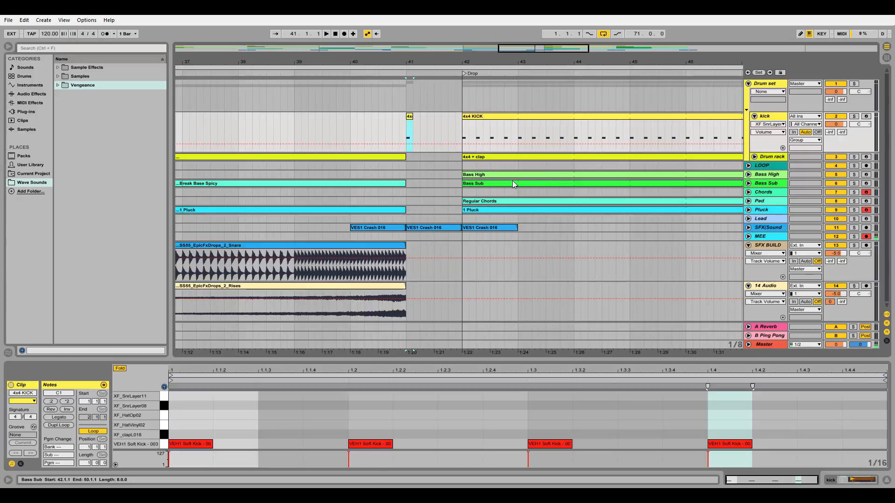
# Step: Audition the short kick at bar 41, and examine the Drop's first 4x4 KICK clip and its 4x4 + clap clip
pyautogui.press('space')
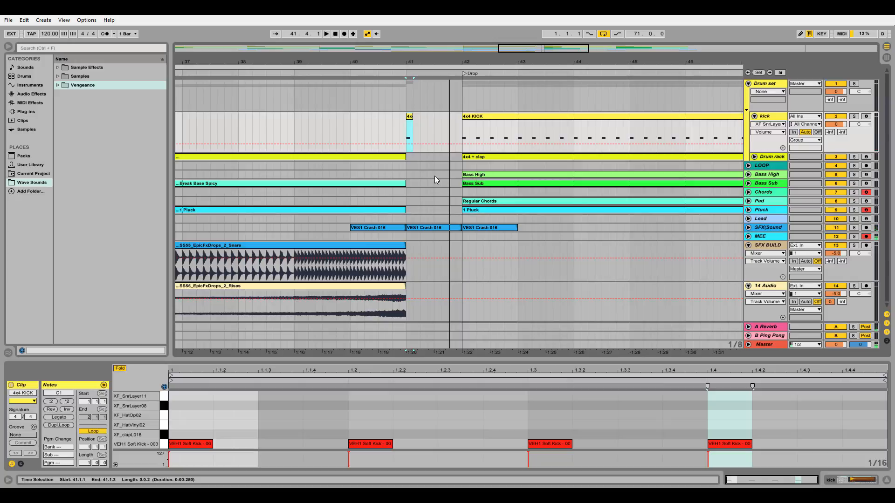
pyautogui.moveTo(531, 51); pyautogui.dragTo(532, 44)
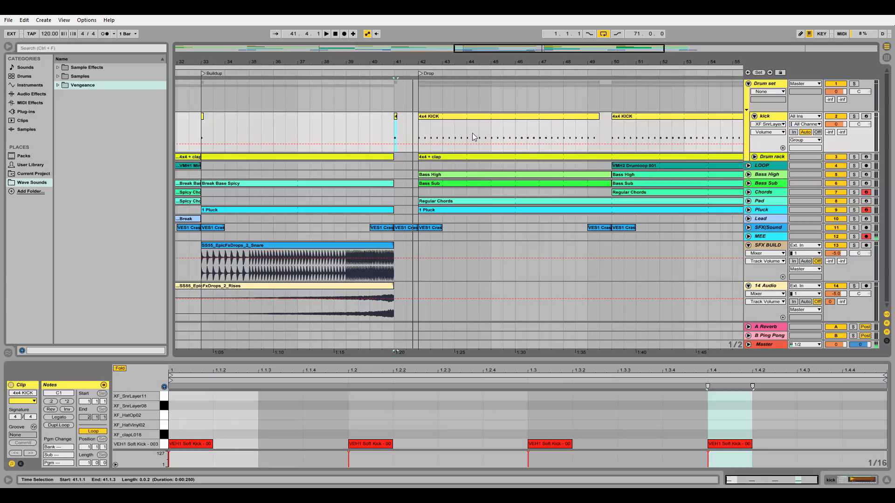
pyautogui.click(465, 116)
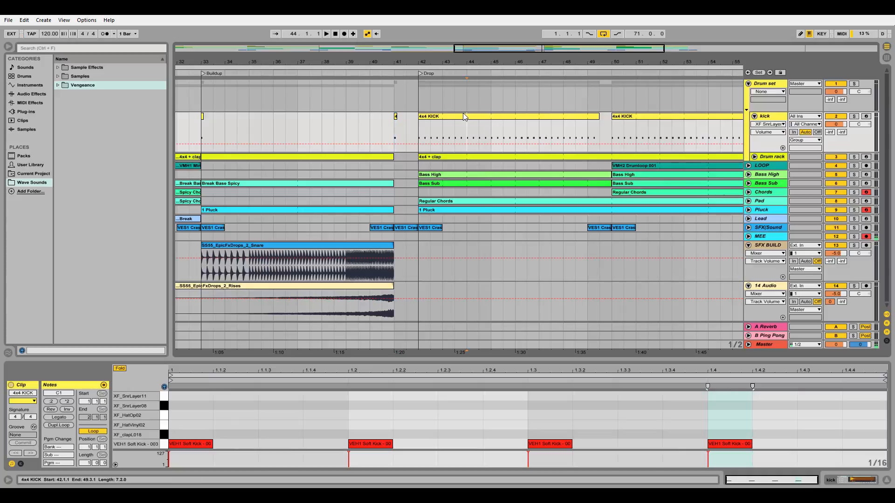
pyautogui.moveTo(511, 47); pyautogui.dragTo(510, 32)
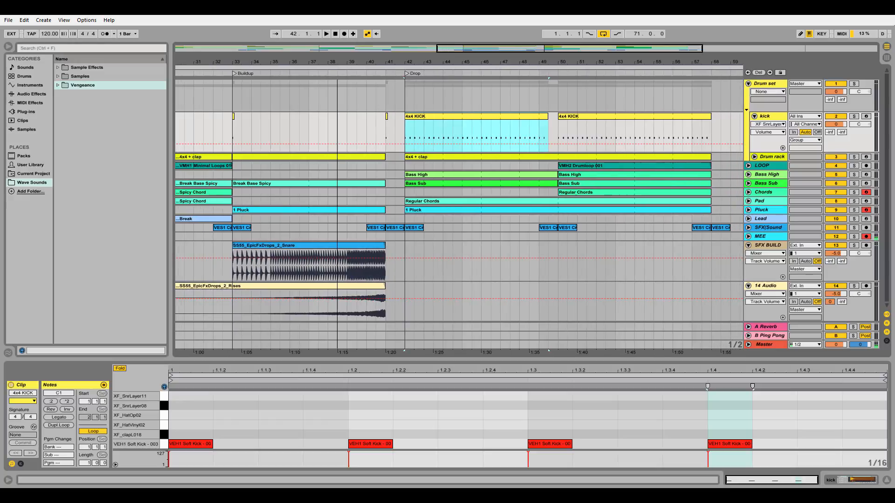
pyautogui.click(502, 157)
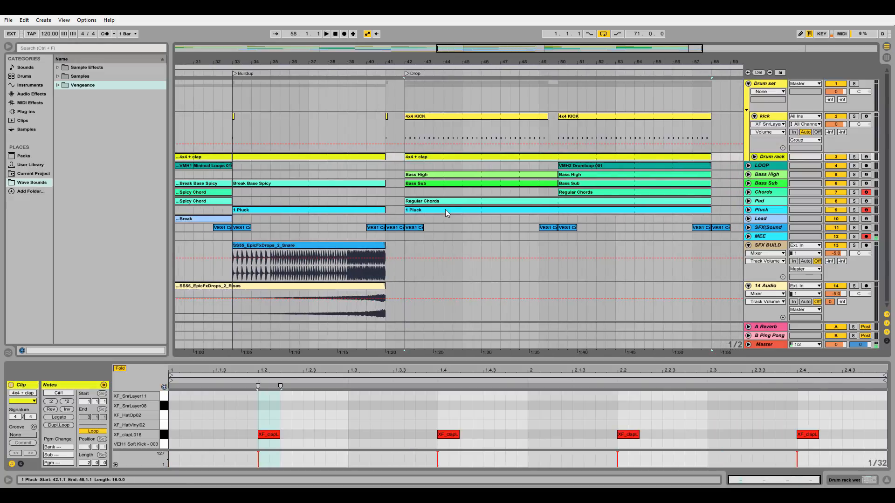
# Step: Examine the notes of the Drop's Bass High, Bass Sub, Pad Regular Chords and 1 Pluck clips from bar 42
pyautogui.click(454, 175)
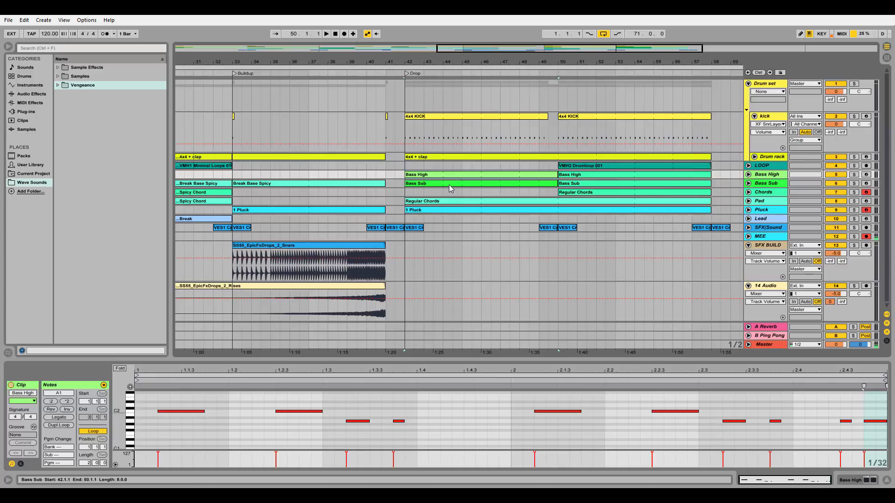
pyautogui.click(455, 185)
pyautogui.click(455, 202)
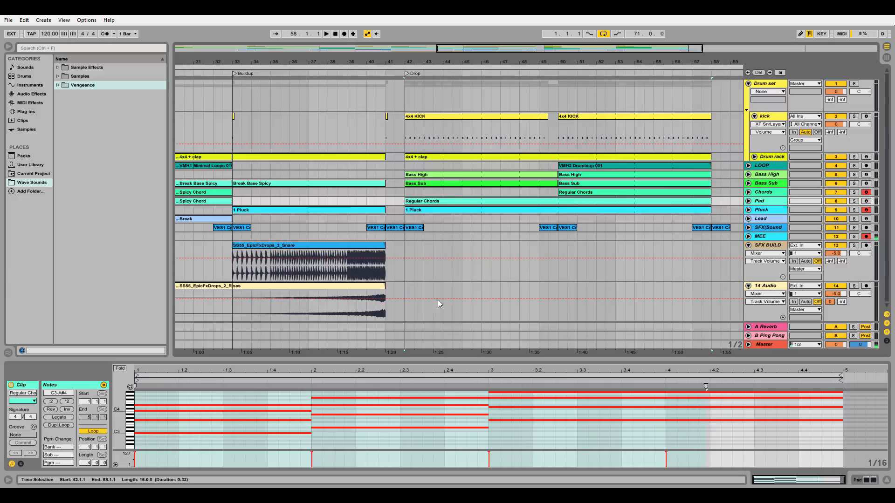
pyautogui.click(517, 213)
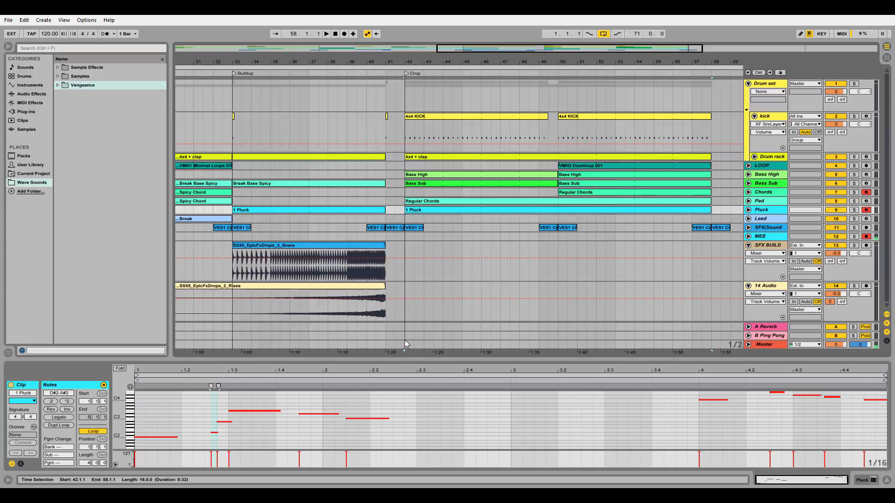
# Step: Compare the note rhythm of the Bass Sub clip with the Regular Chords clip on the Chords track from bar 50
pyautogui.press('-')
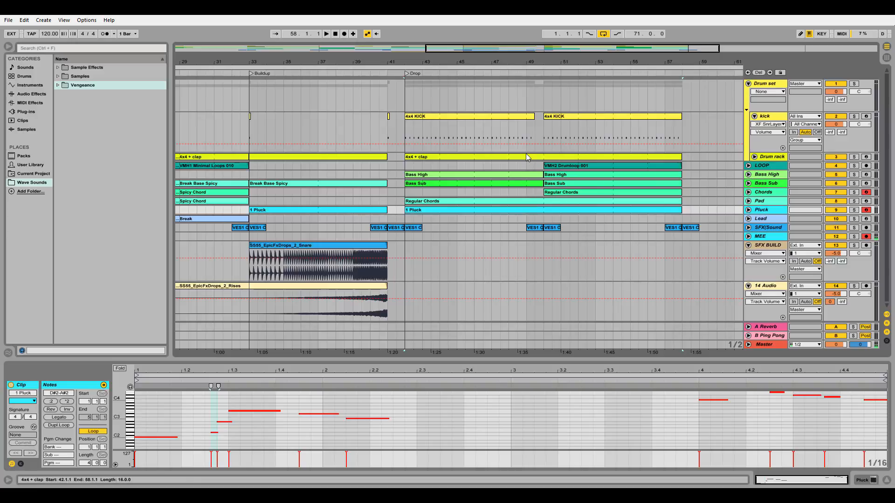
pyautogui.click(568, 194)
pyautogui.click(572, 184)
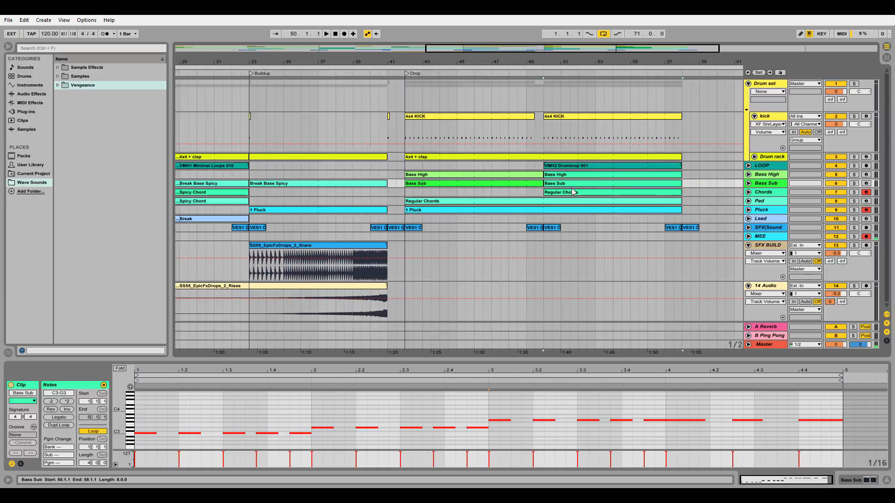
pyautogui.click(574, 192)
pyautogui.click(151, 425)
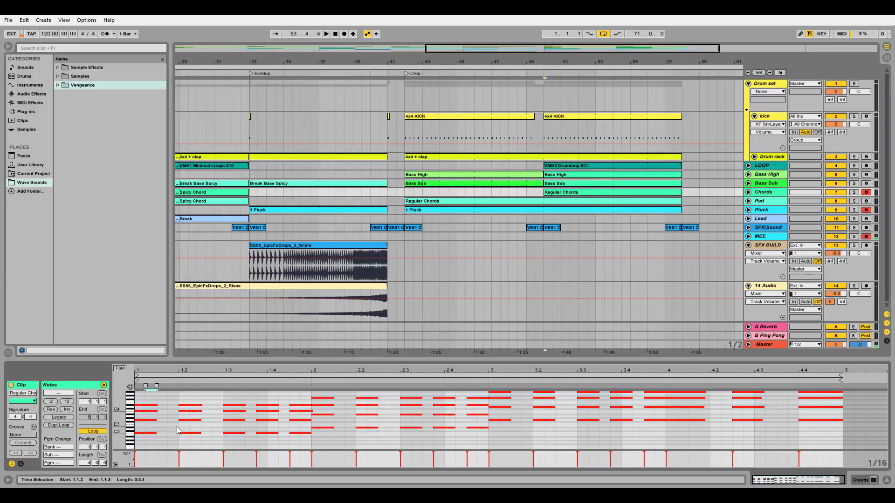
pyautogui.moveTo(177, 428); pyautogui.dragTo(675, 441)
pyautogui.moveTo(142, 417); pyautogui.dragTo(820, 447)
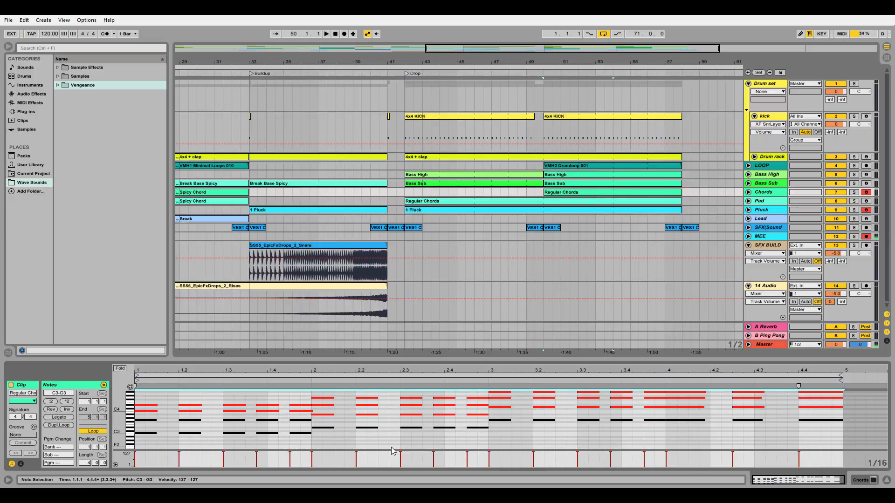
# Step: Compare the Drop's two Bass High clips, and examine the VMH2 Drumloop 001 waveform from bar 50
pyautogui.click(508, 184)
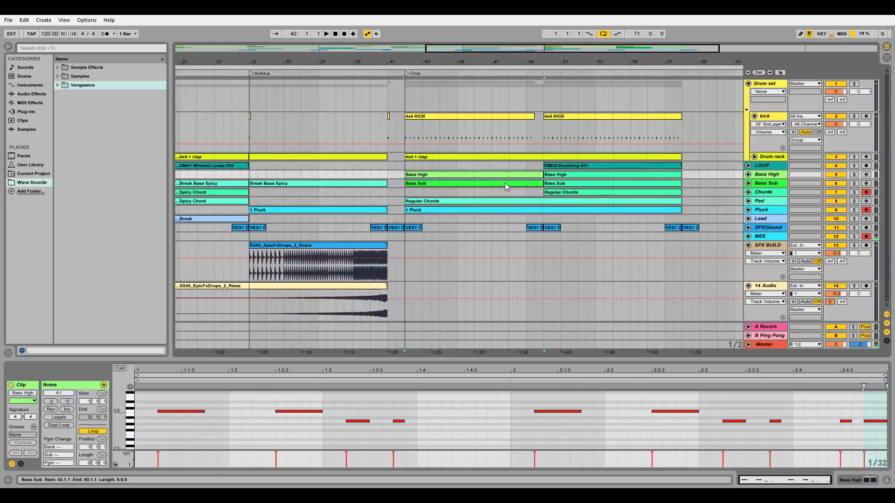
pyautogui.keyDown('shift'); pyautogui.click(507, 179); pyautogui.keyUp('shift')
pyautogui.click(505, 176)
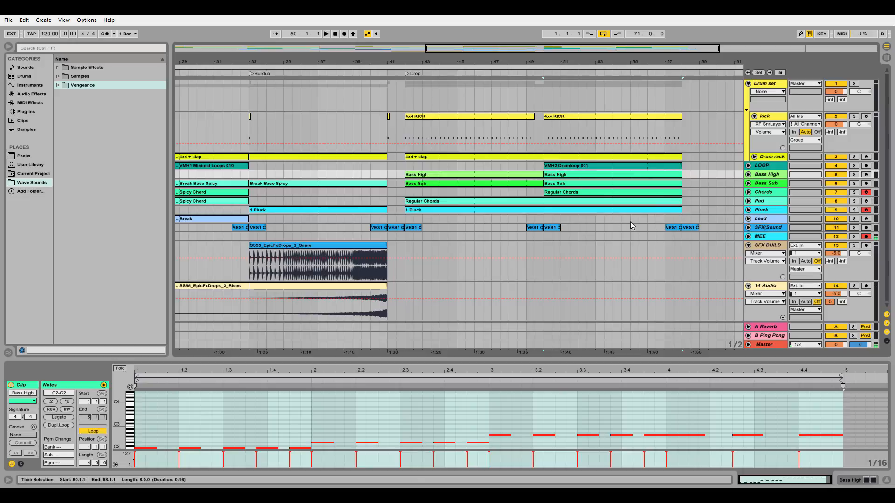
pyautogui.click(612, 170)
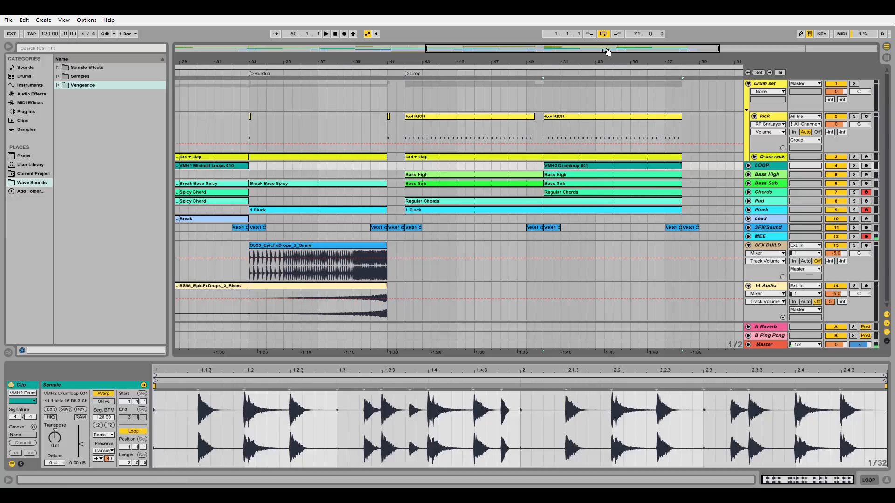
# Step: Show the whole arrangement, examine the Intro's Regular Chords and Bass High clips, and play the song from bar 1
pyautogui.moveTo(607, 51); pyautogui.dragTo(607, 28)
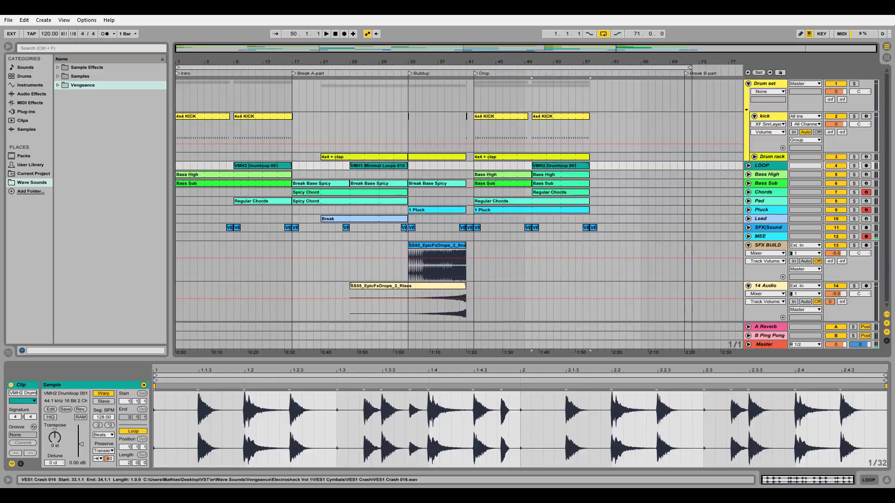
pyautogui.click(231, 201)
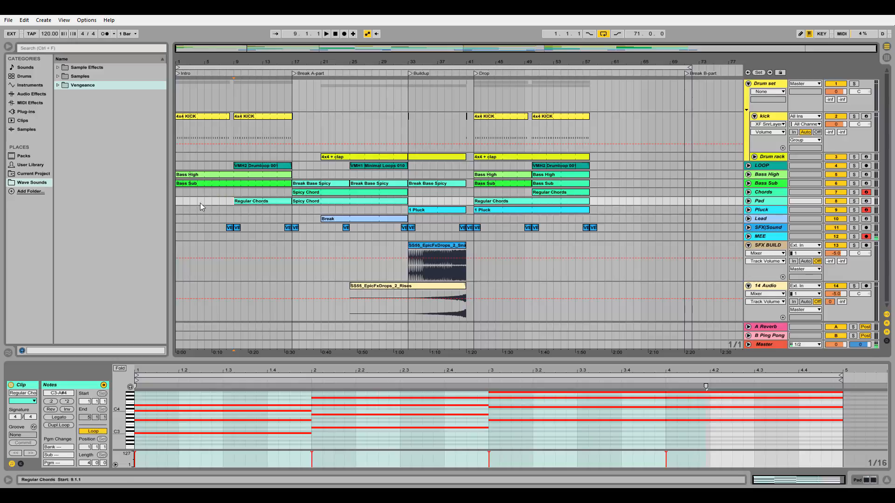
pyautogui.click(205, 176)
pyautogui.press('space')
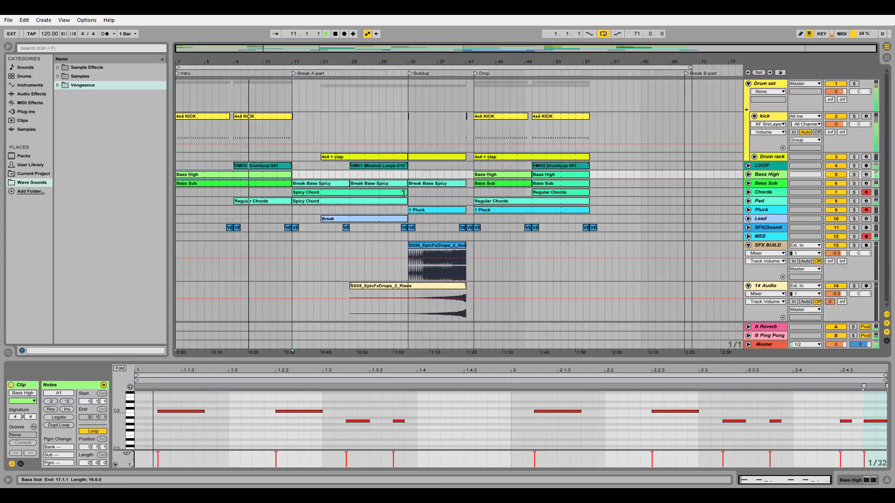
# Step: Unfold the Chords, Pad and Lead tracks to view their notes during playback, leaving Bass High folded
pyautogui.click(748, 174)
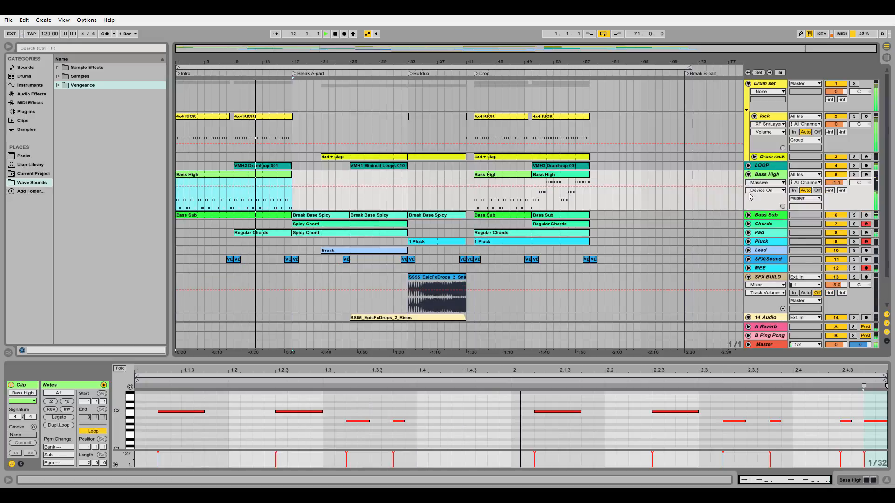
pyautogui.click(748, 233)
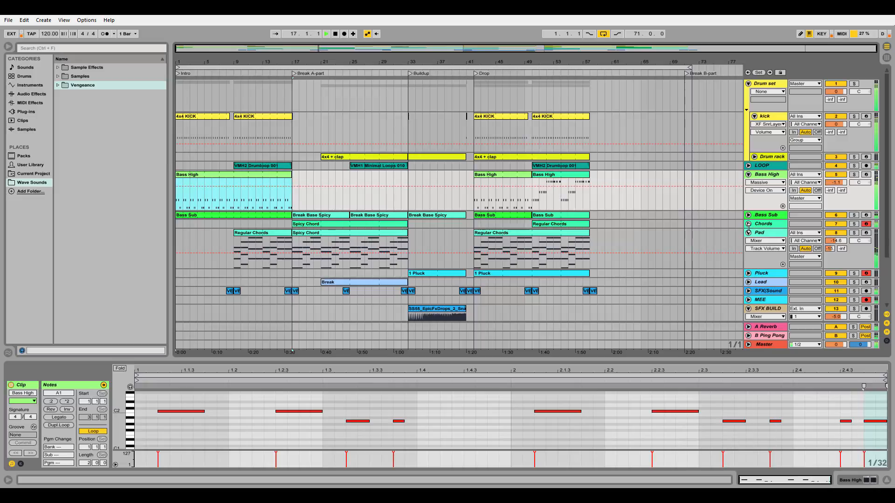
pyautogui.click(748, 174)
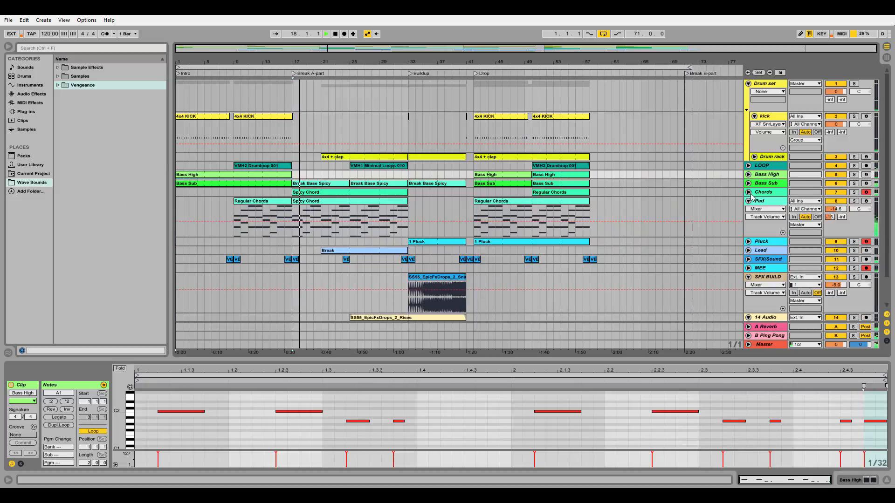
pyautogui.click(748, 192)
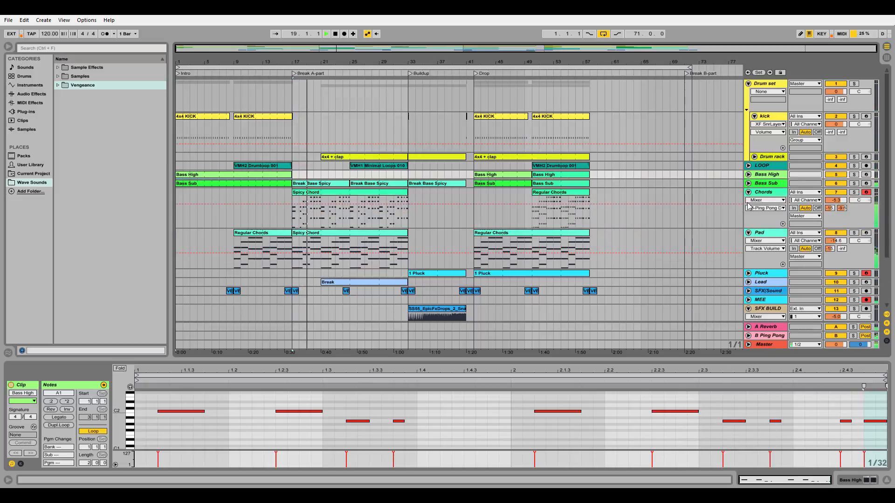
pyautogui.click(748, 282)
pyautogui.scroll(-4, 718, 275)
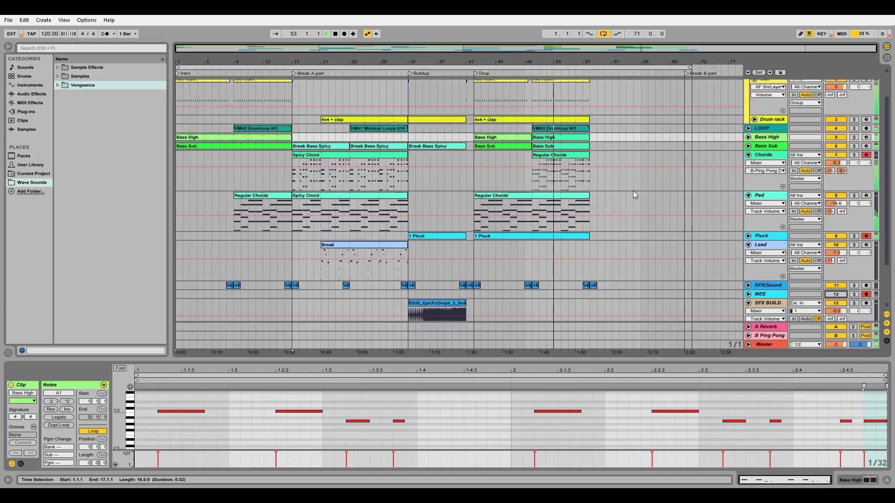
# Step: Fold the Drum set group and the Chords, Pad, Lead and SFX BUILD tracks
pyautogui.scroll(1, 634, 191)
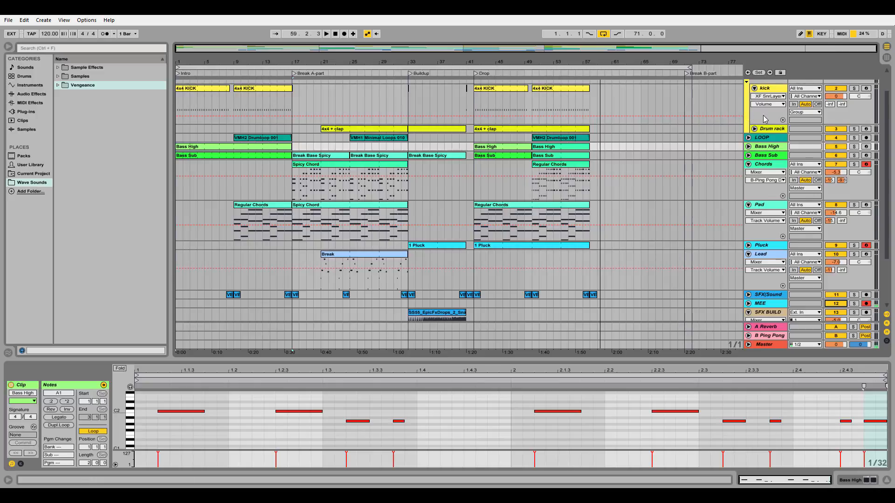
pyautogui.scroll(2, 765, 119)
pyautogui.click(748, 85)
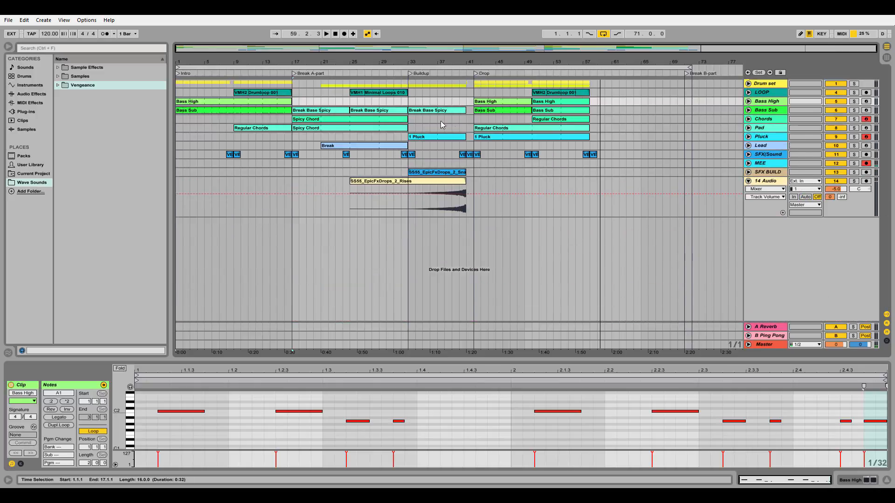